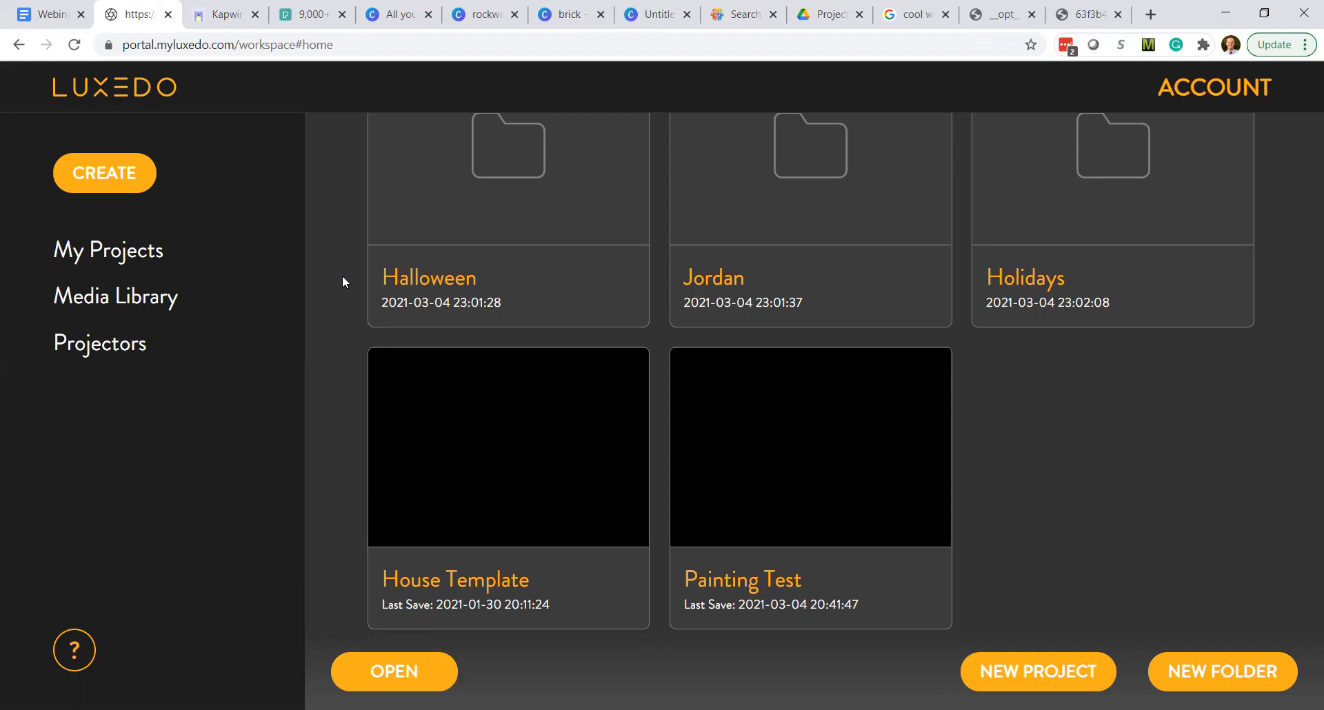
# - Open the House Template project and inspect the complete house outline on its canvas
pyautogui.doubleClick(486, 535)
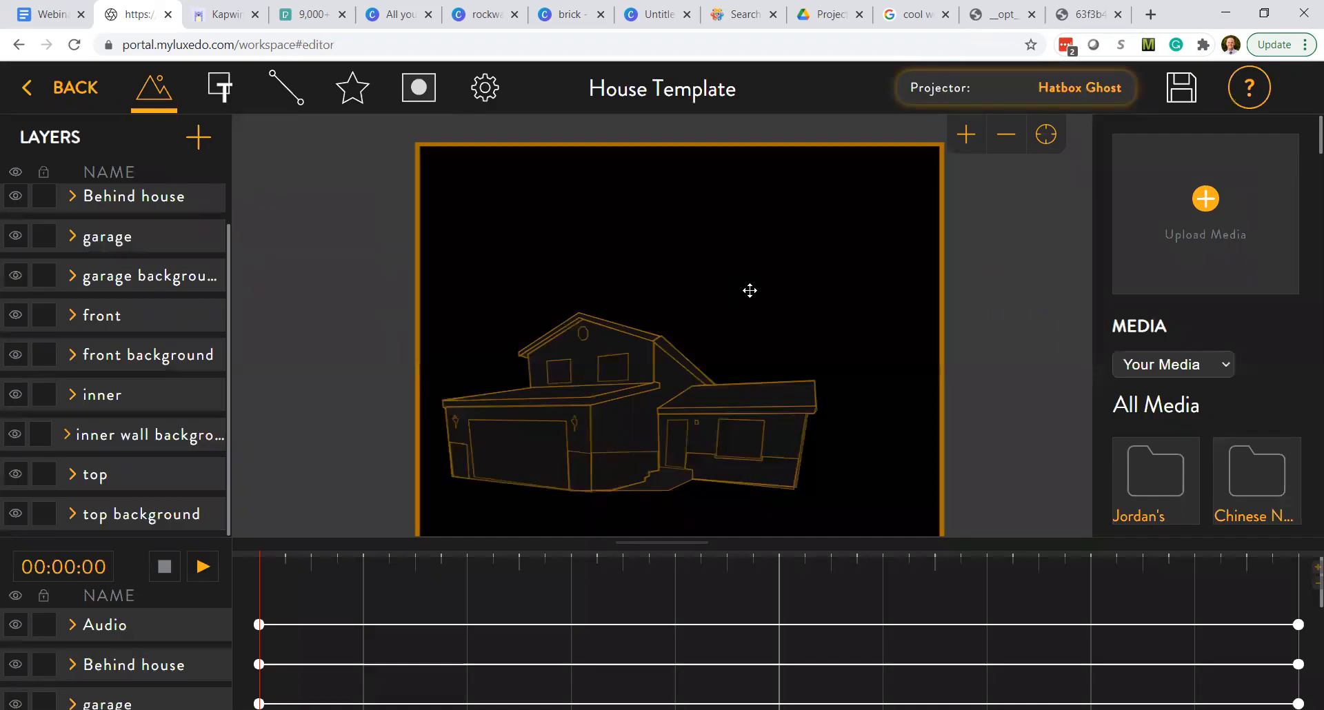
pyautogui.click(966, 135)
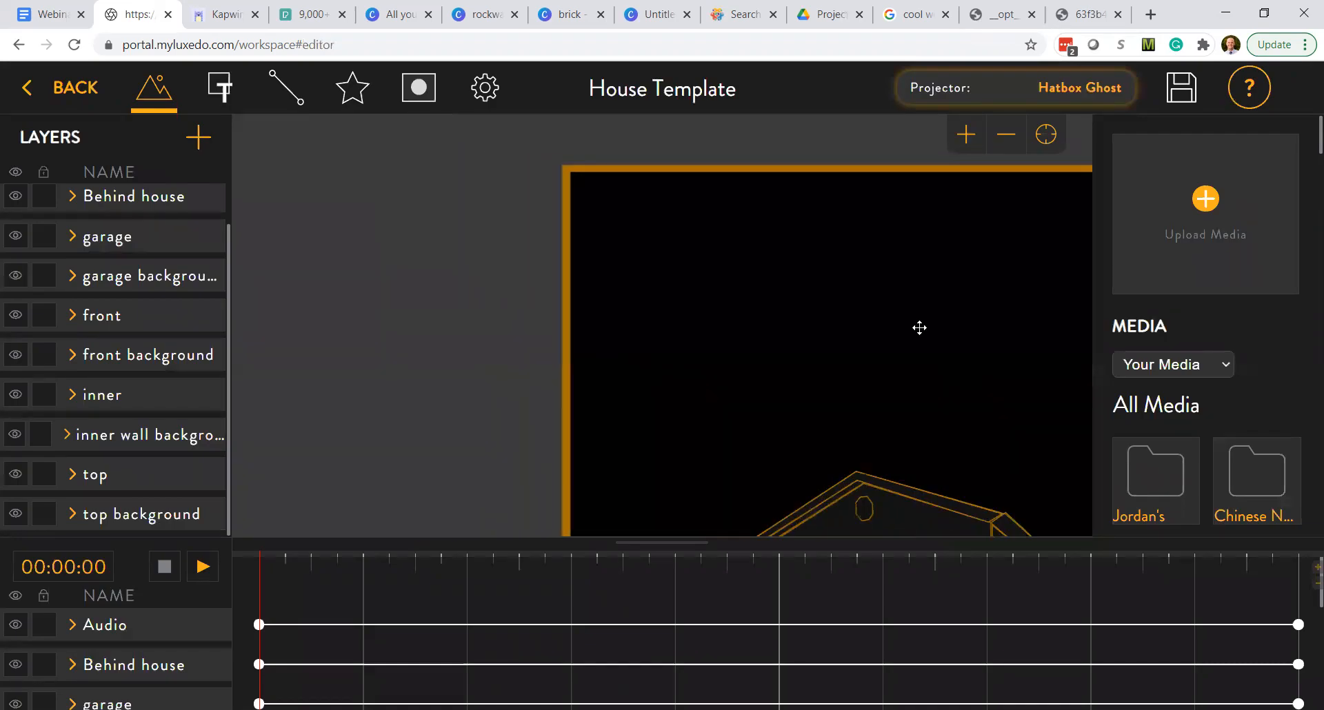
pyautogui.moveTo(879, 343); pyautogui.dragTo(674, 201)
pyautogui.moveTo(721, 292); pyautogui.dragTo(730, 208)
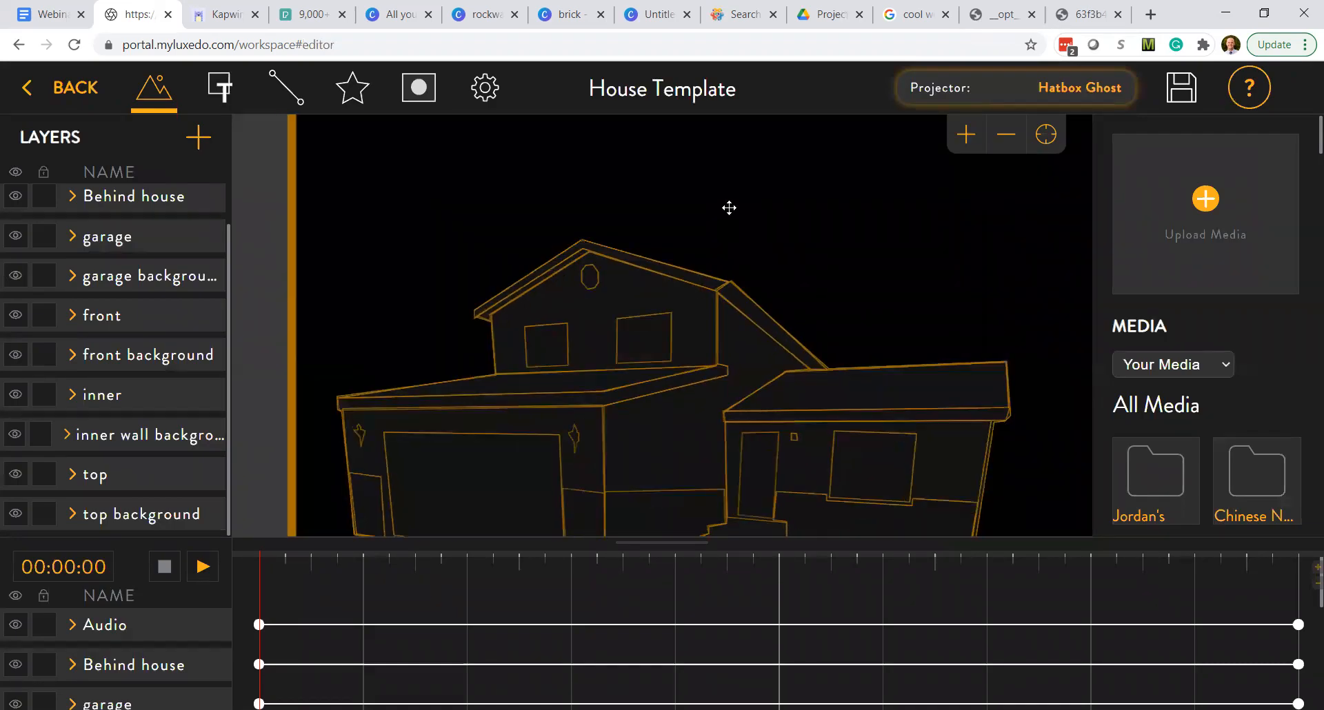
pyautogui.moveTo(805, 334); pyautogui.dragTo(813, 284)
# - Review the template's masks and their layer assignments, and return to the project list
pyautogui.click(420, 90)
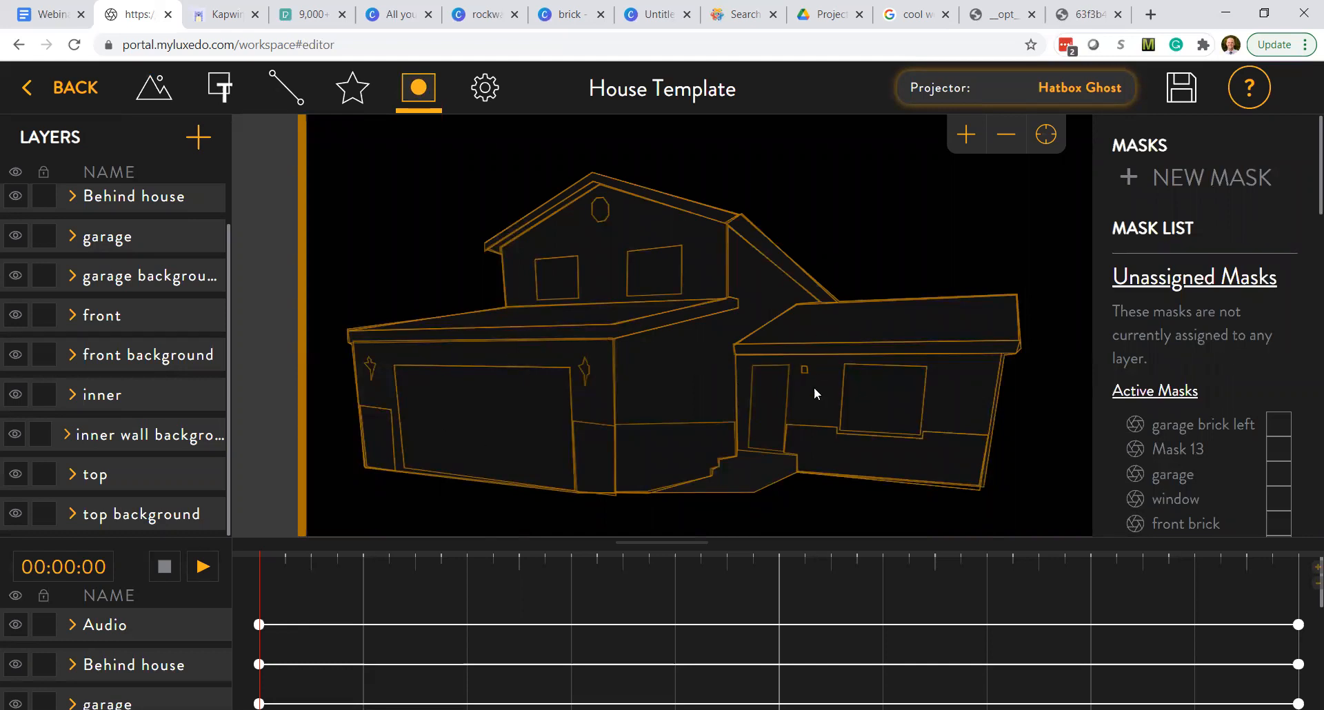
pyautogui.scroll(-2, 1305, 224)
pyautogui.scroll(-10, 1304, 224)
pyautogui.scroll(-7, 1304, 412)
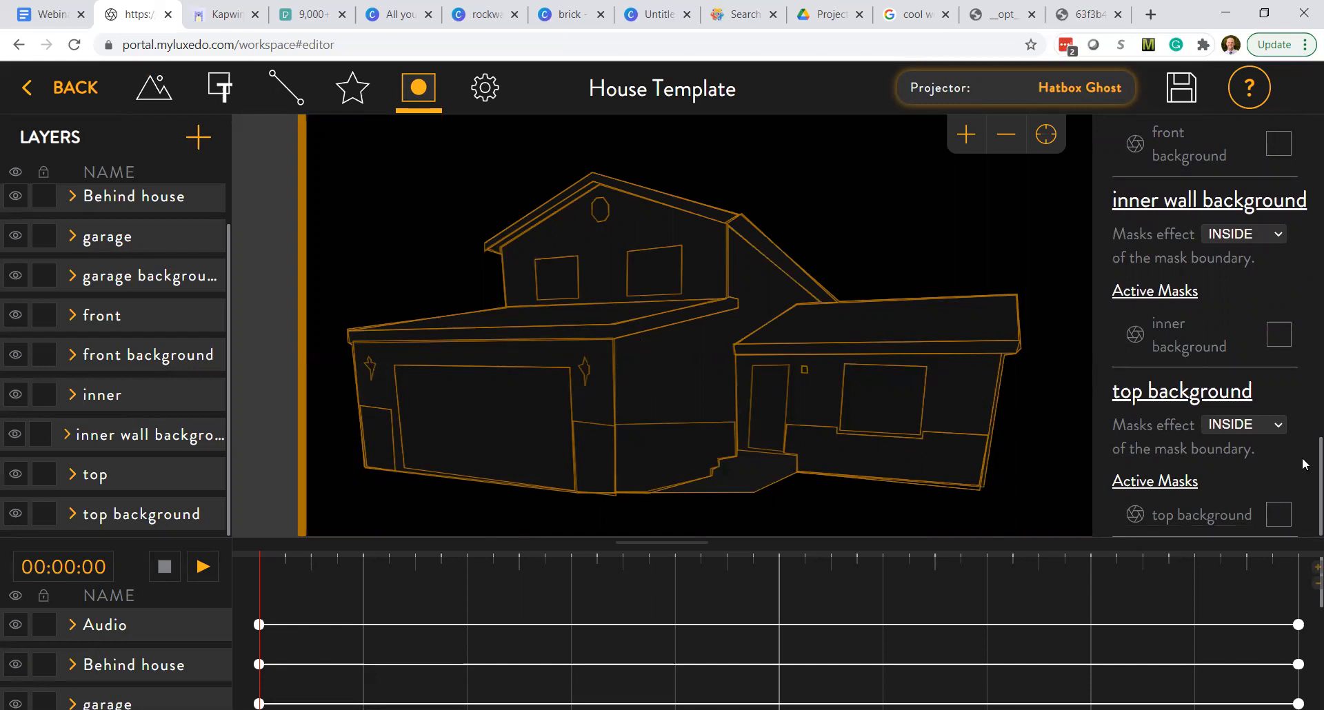
pyautogui.scroll(10, 1304, 297)
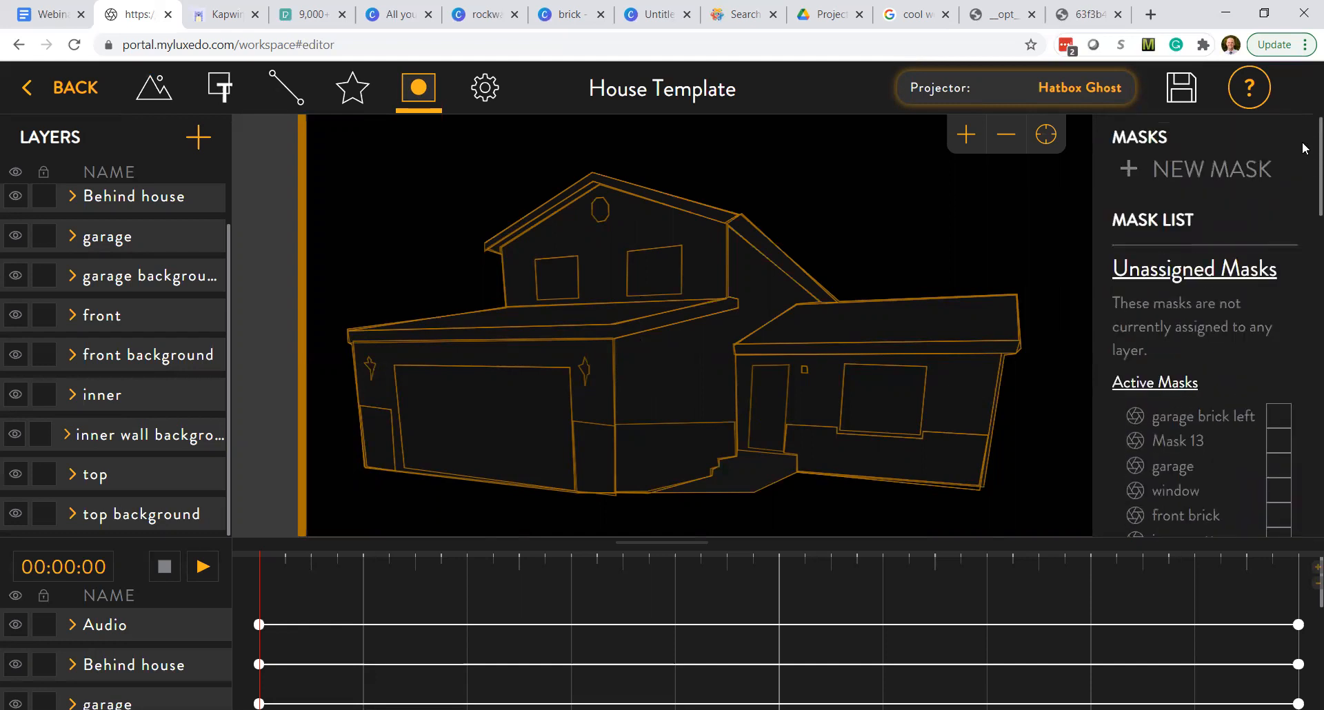
pyautogui.click(62, 89)
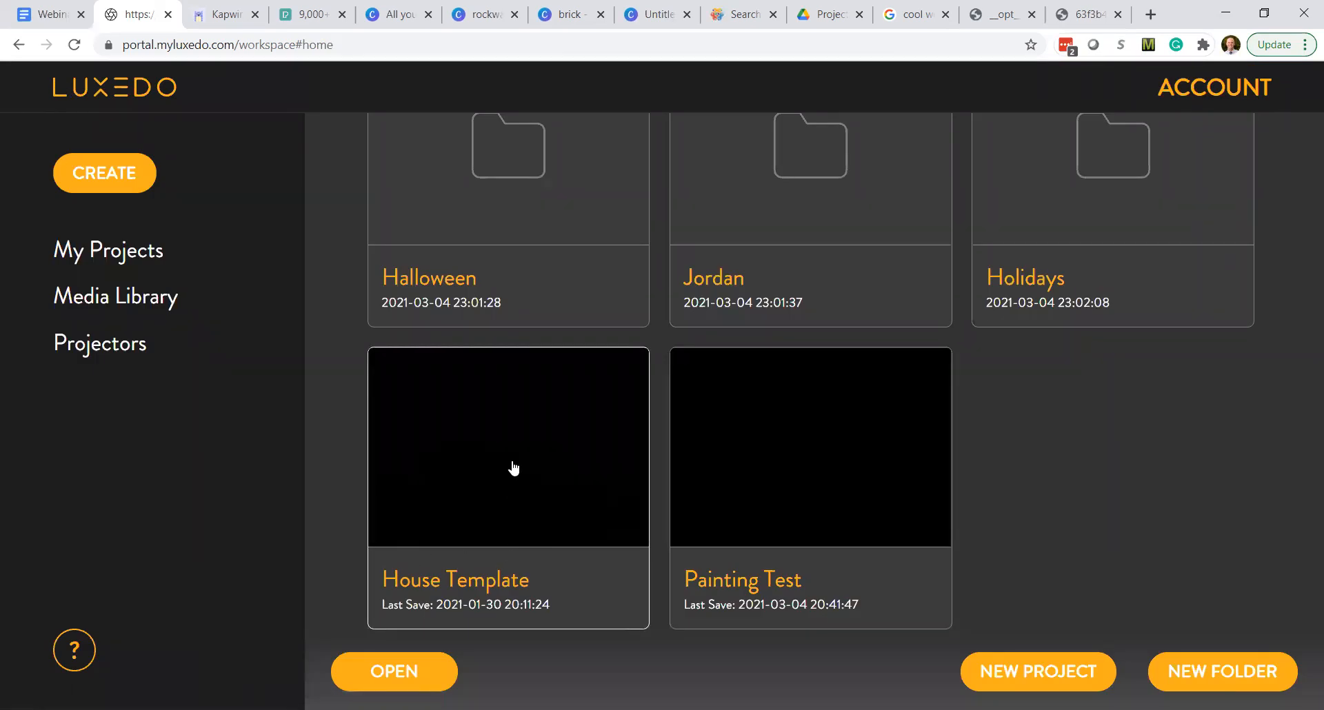
# - Duplicate the House Template project within the project list
pyautogui.rightClick(472, 489)
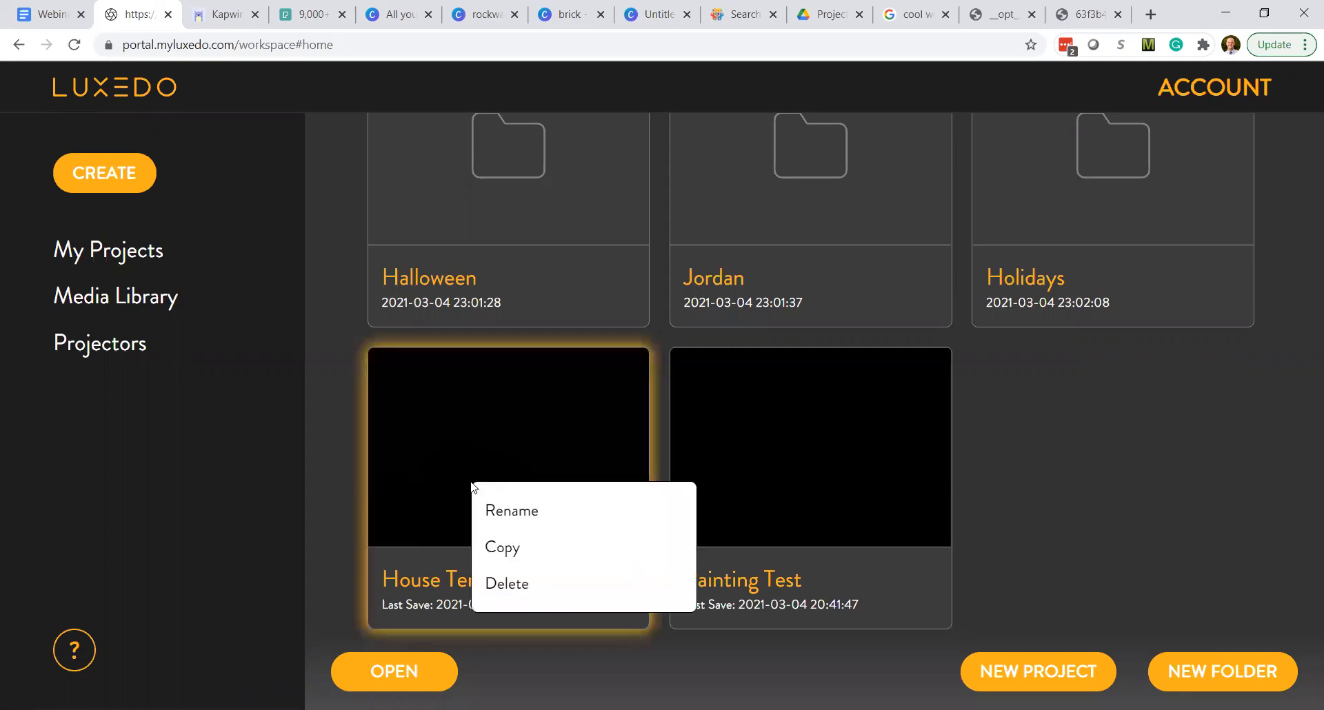
pyautogui.click(491, 545)
pyautogui.rightClick(1016, 414)
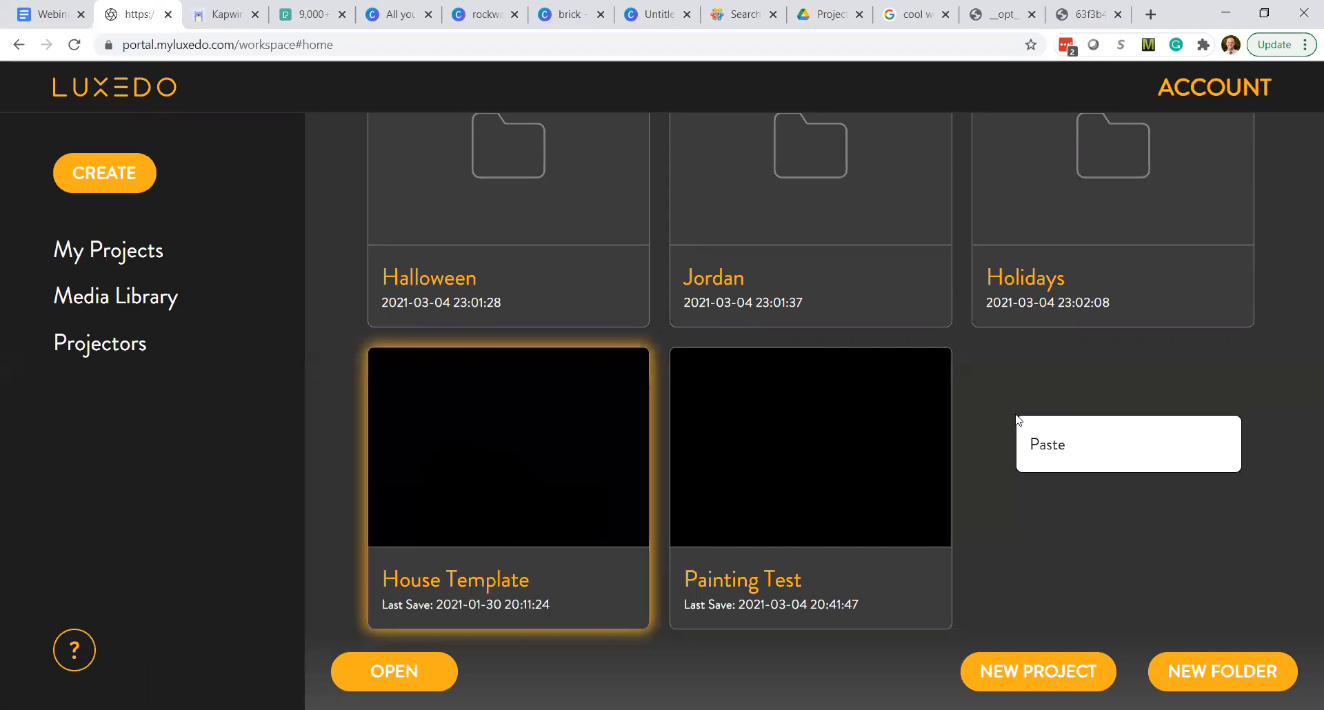
pyautogui.click(1032, 450)
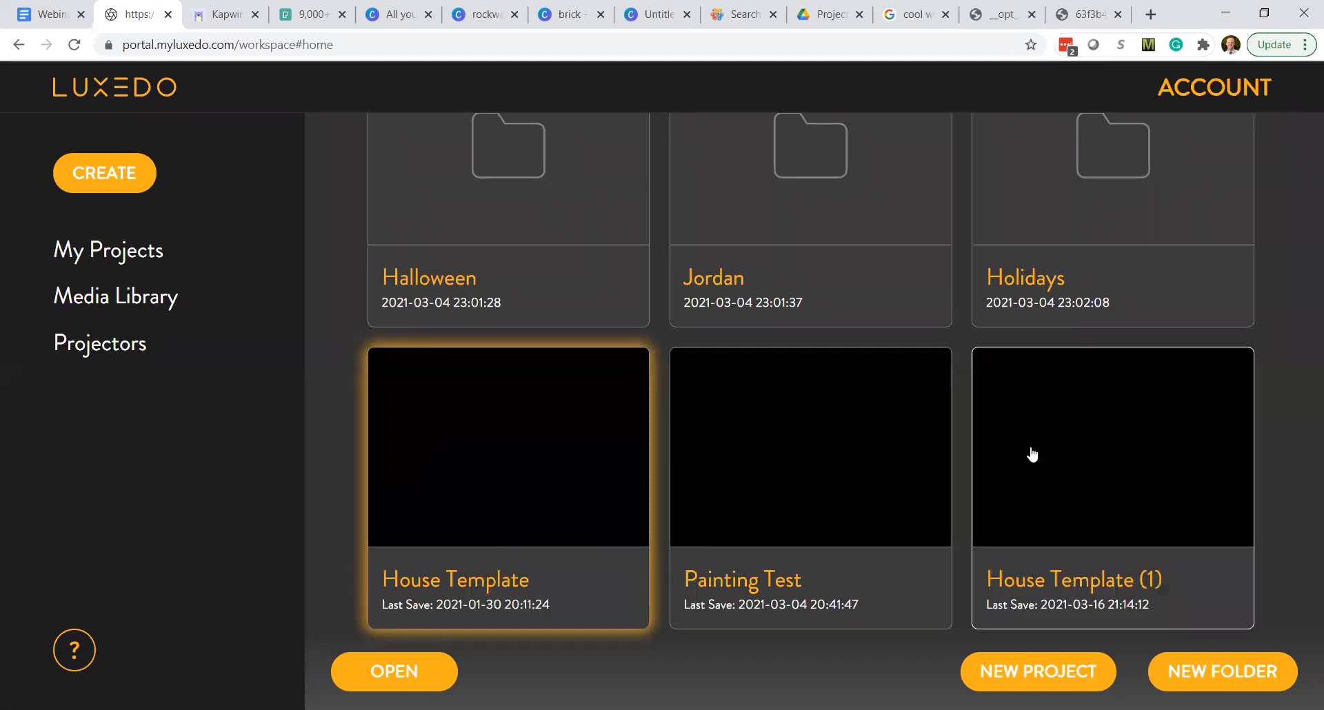
# - Rename the duplicated House Template project as "test for youtube"
pyautogui.rightClick(1025, 583)
pyautogui.click(1036, 600)
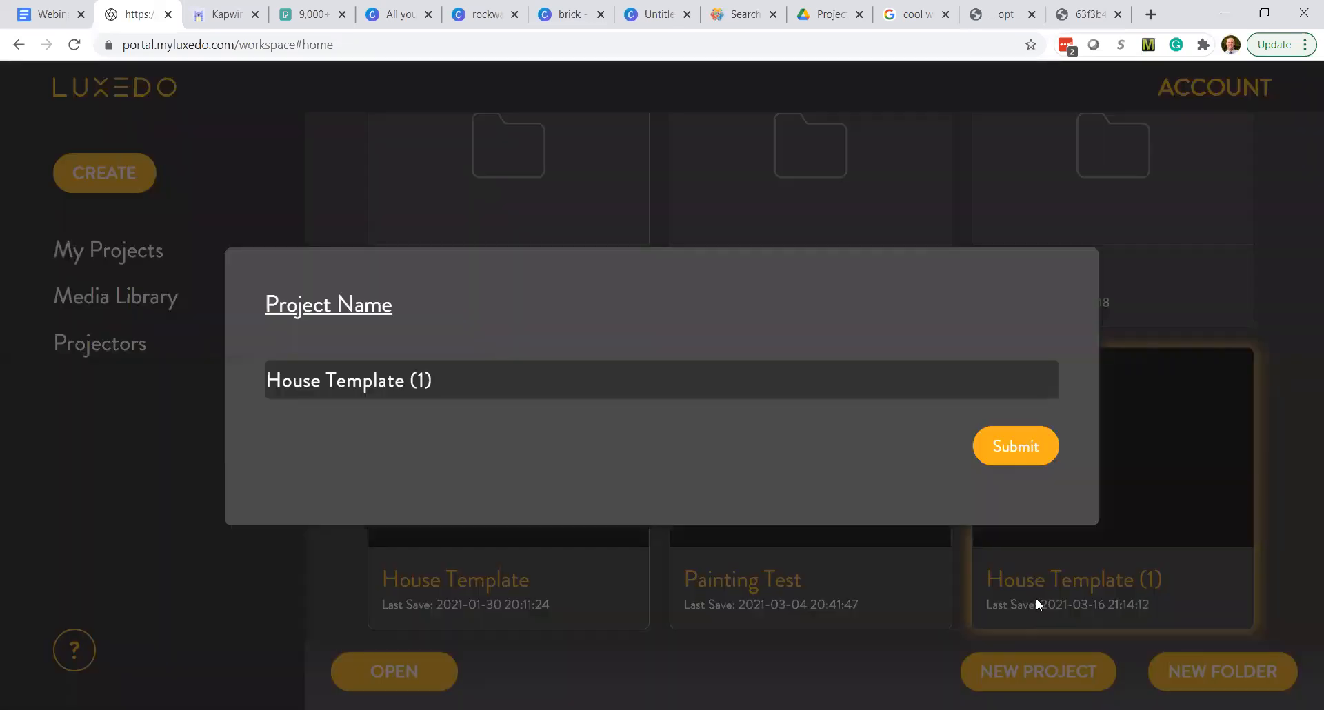
pyautogui.click(457, 388)
pyautogui.hotkey('ctrl', 'a')
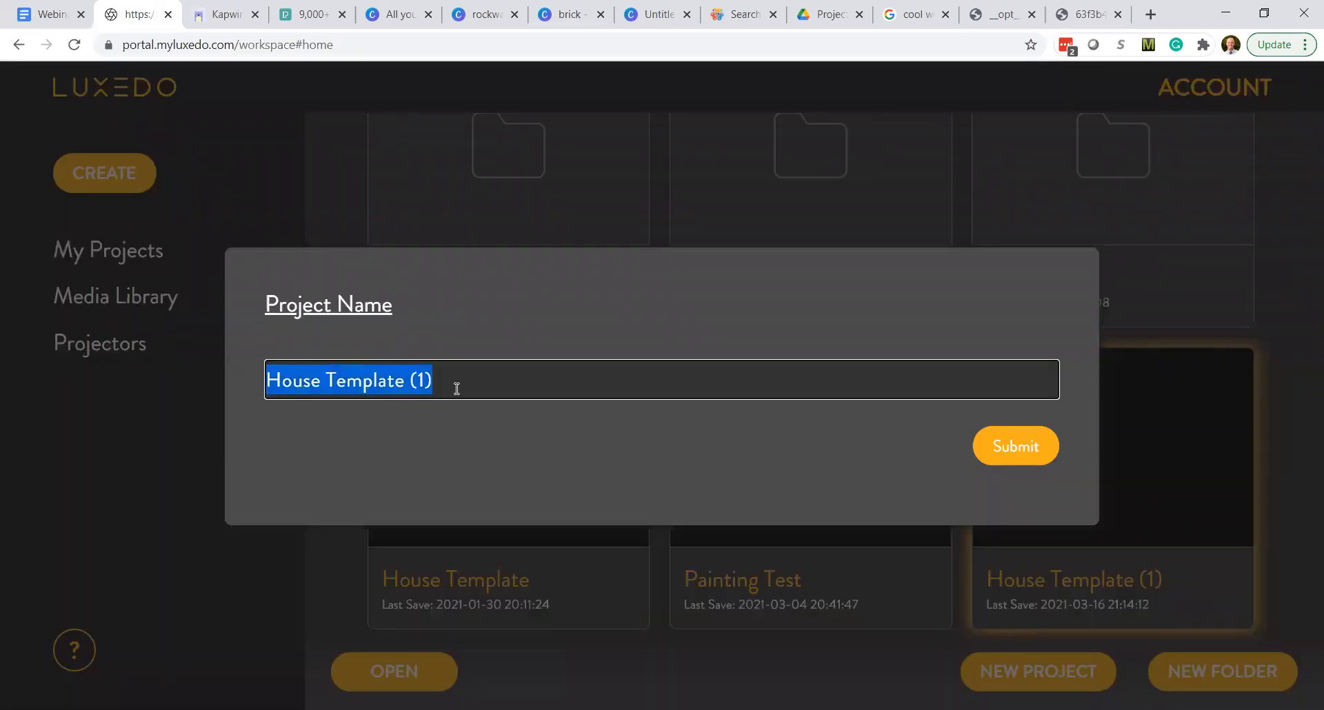
pyautogui.write('test for youtube')
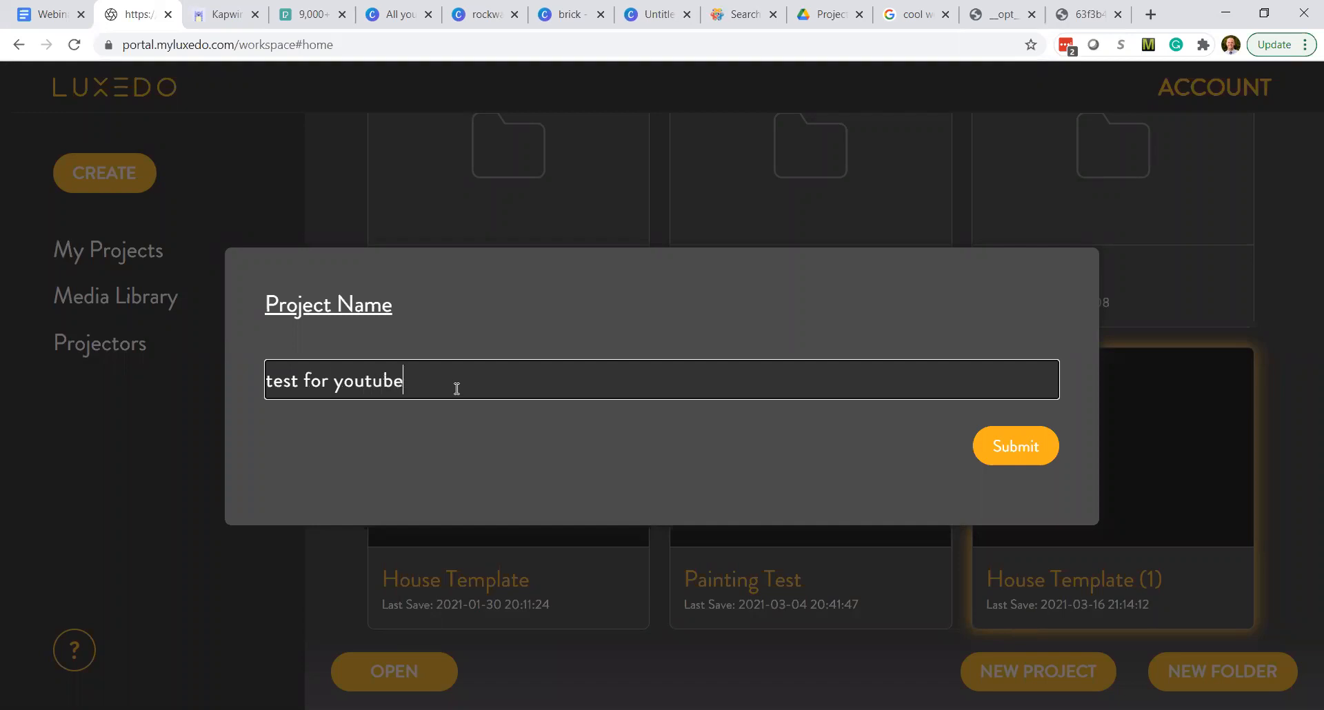
pyautogui.click(998, 445)
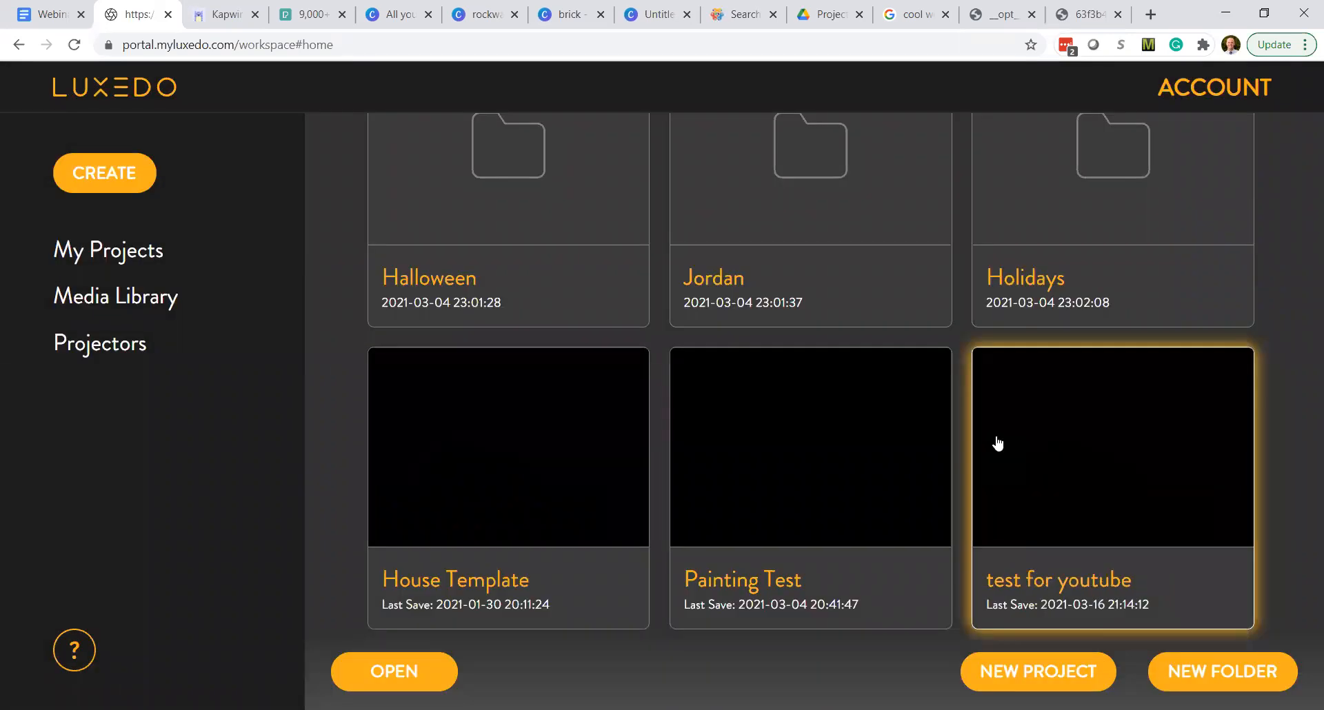
# - Look over the projects in the Holidays folder and return to the main project list
pyautogui.doubleClick(1061, 247)
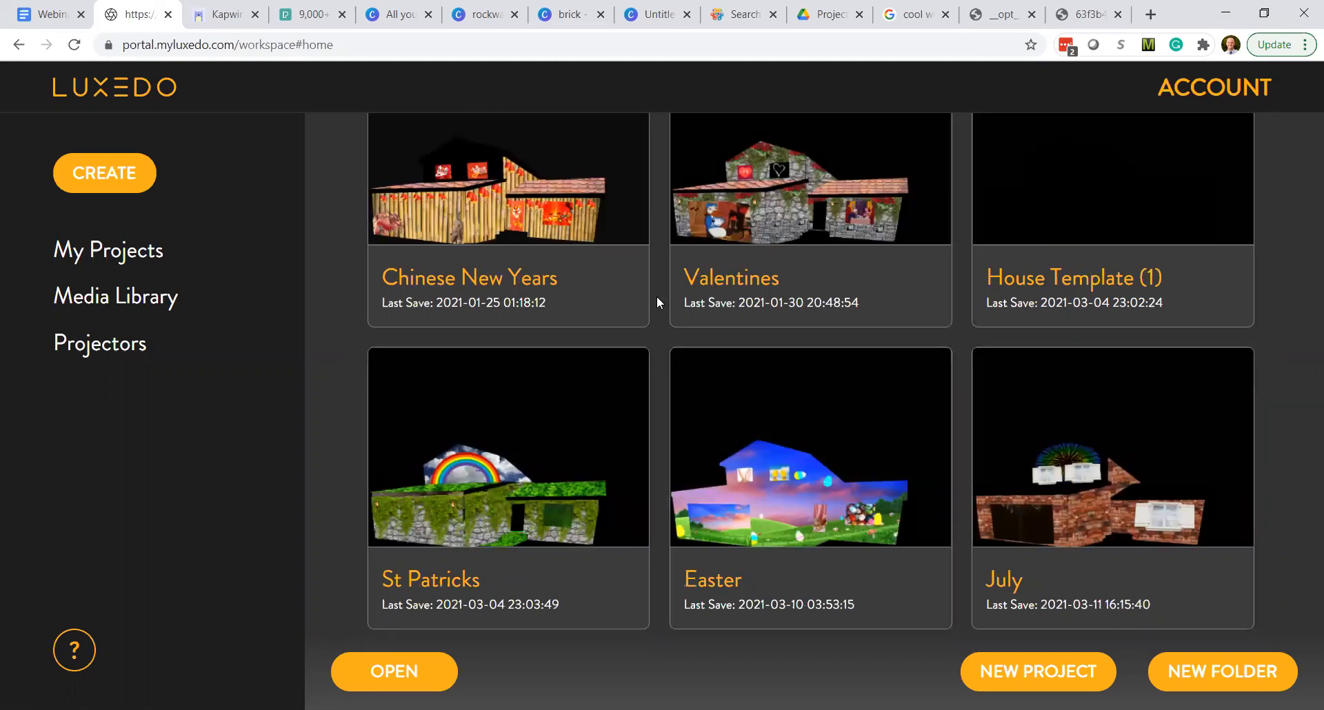
pyautogui.click(18, 44)
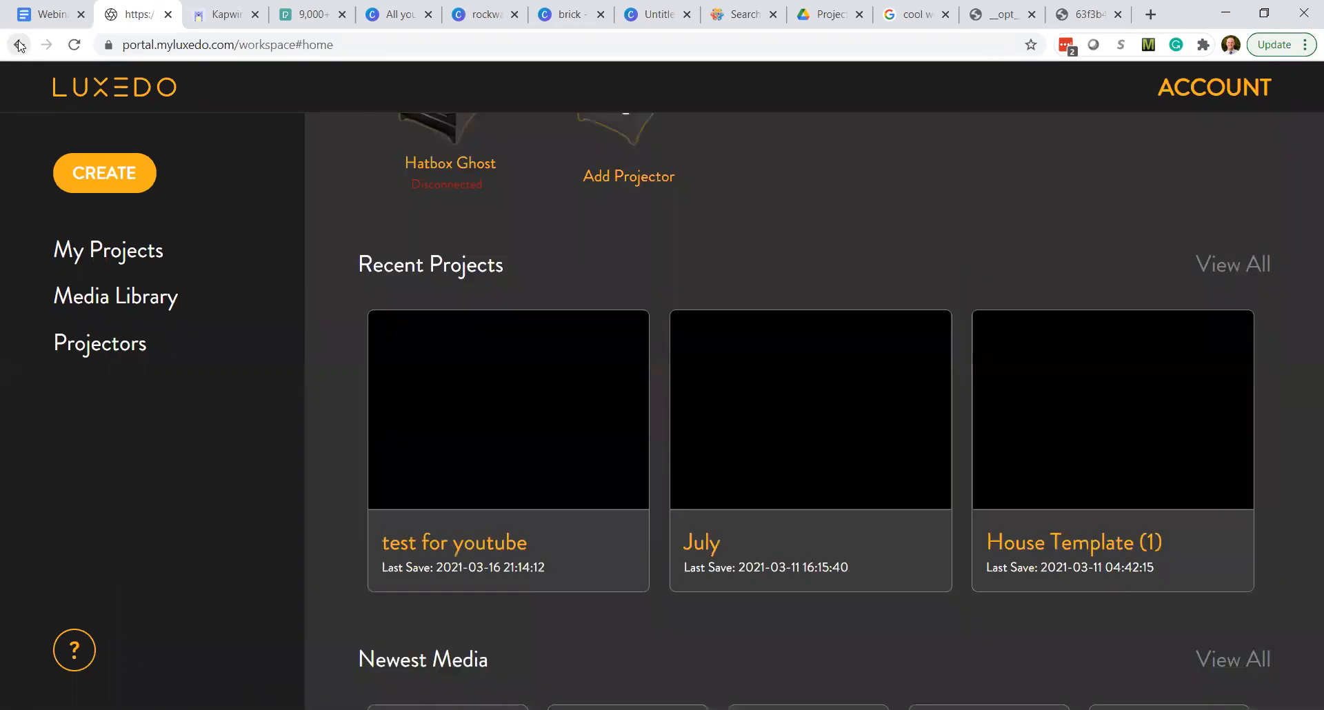
pyautogui.click(78, 257)
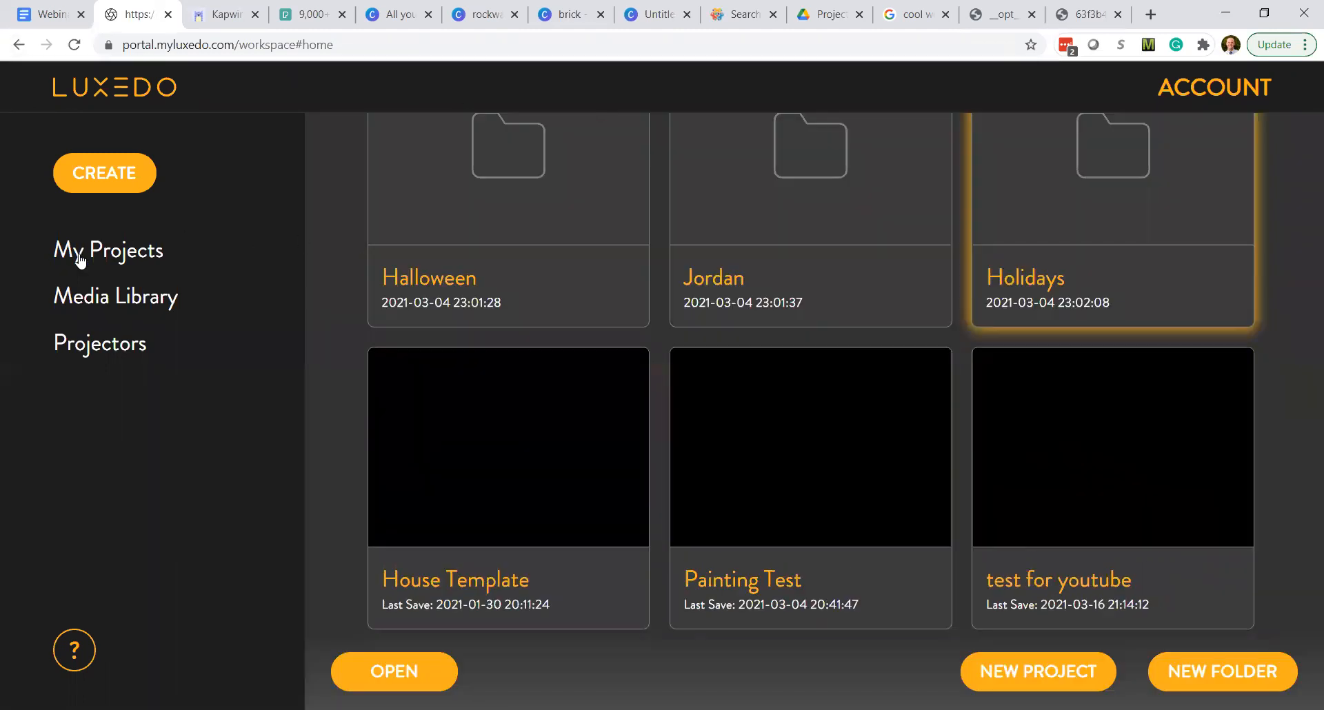
# - Open the "test for youtube" project and lock its Behind house layer
pyautogui.doubleClick(1050, 500)
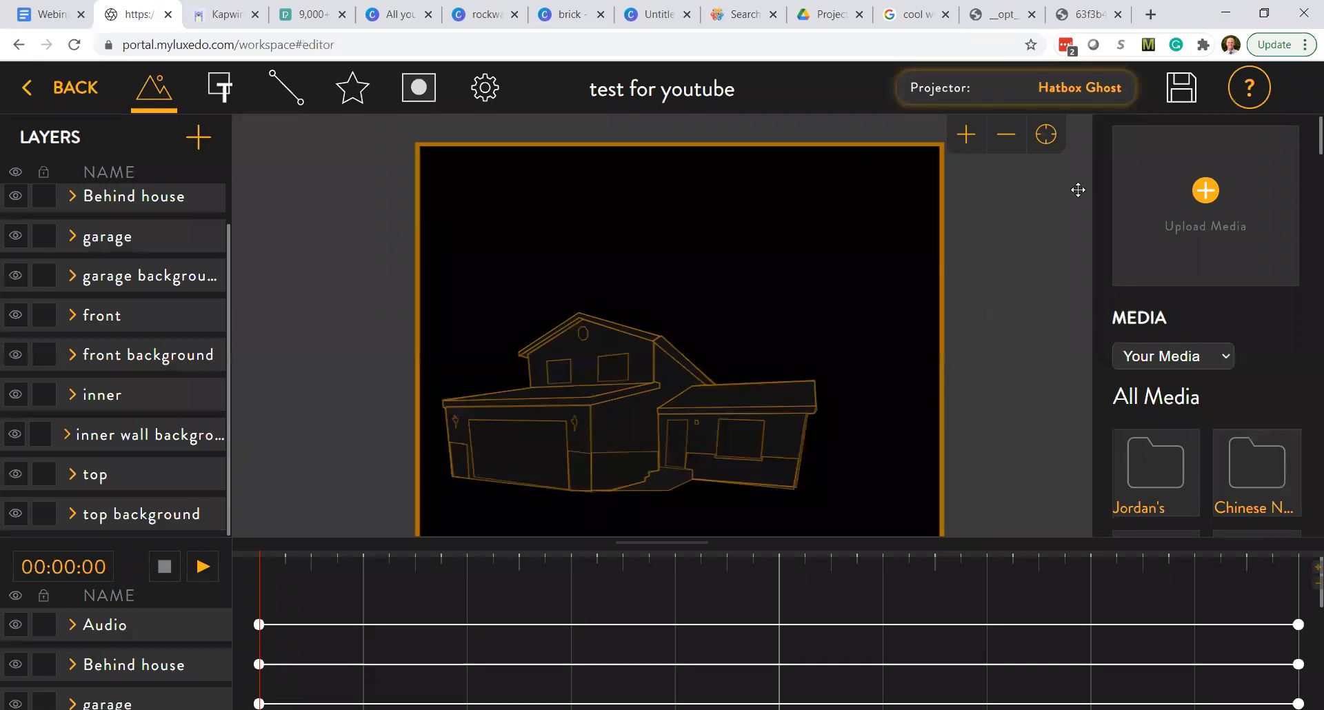
pyautogui.click(966, 134)
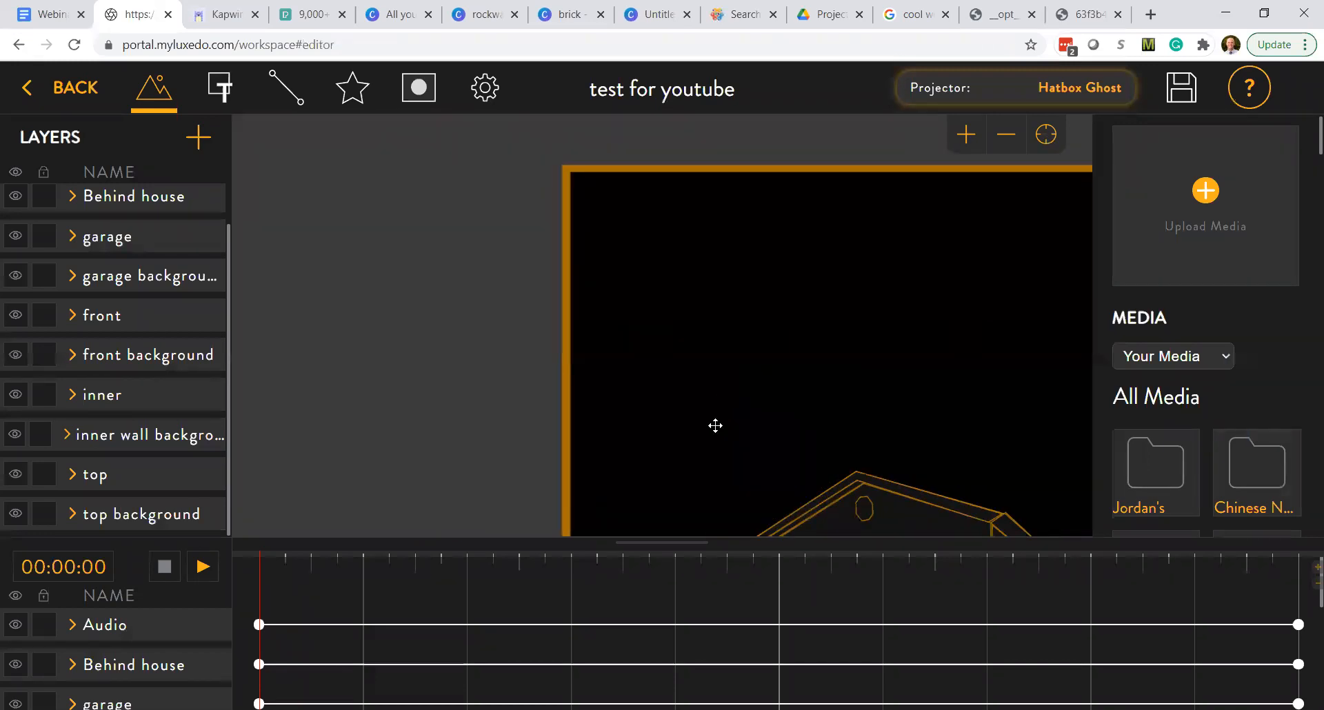
pyautogui.moveTo(715, 425); pyautogui.dragTo(536, 255)
pyautogui.moveTo(511, 391); pyautogui.dragTo(405, 234)
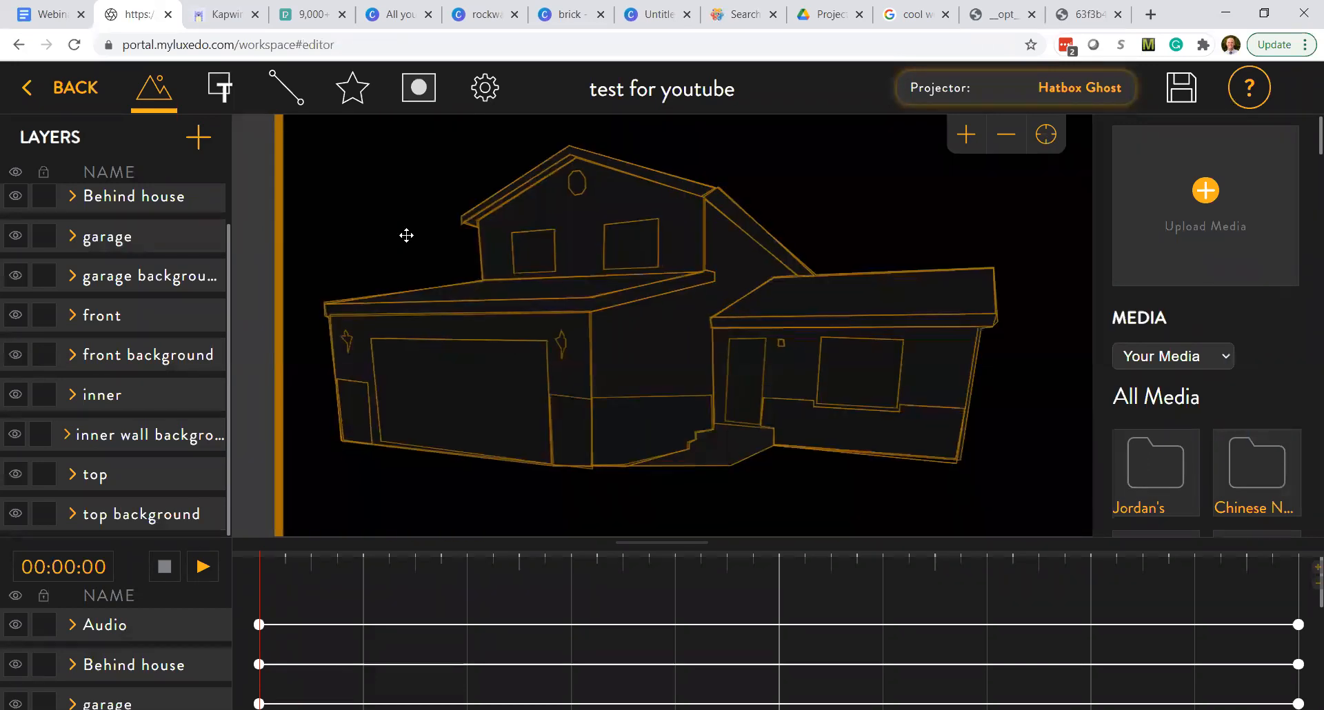
pyautogui.moveTo(226, 251); pyautogui.dragTo(229, 188)
pyautogui.click(44, 240)
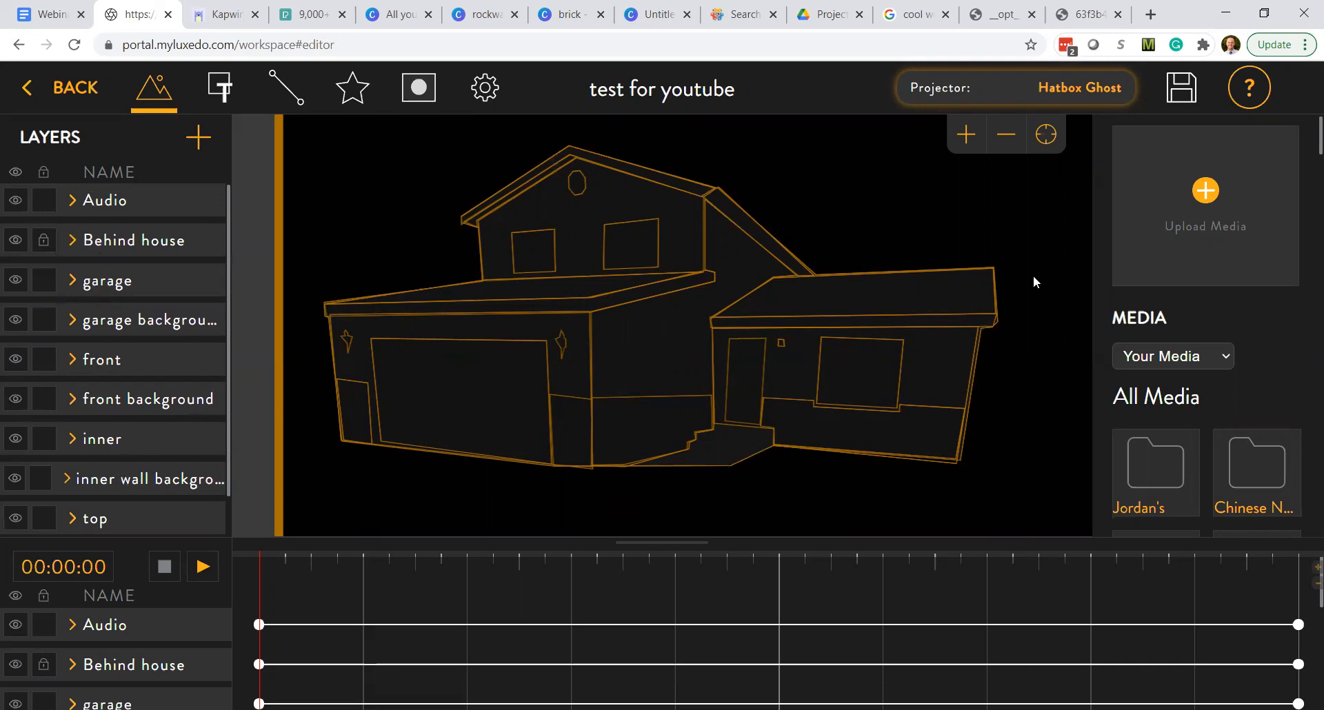
# - Add the brickwall media to the canvas and move the image into the inner wall background layer
pyautogui.scroll(-1, 1305, 182)
pyautogui.scroll(-20, 1305, 182)
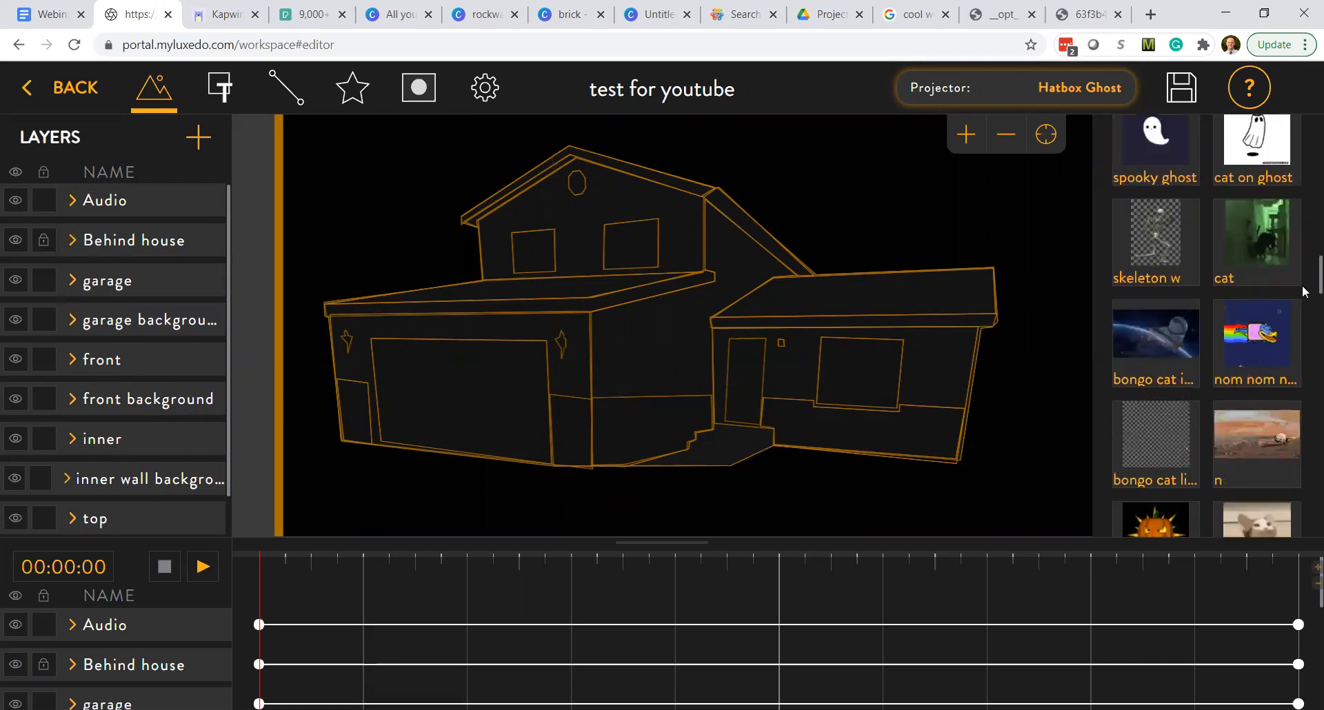
pyautogui.scroll(-6, 1305, 367)
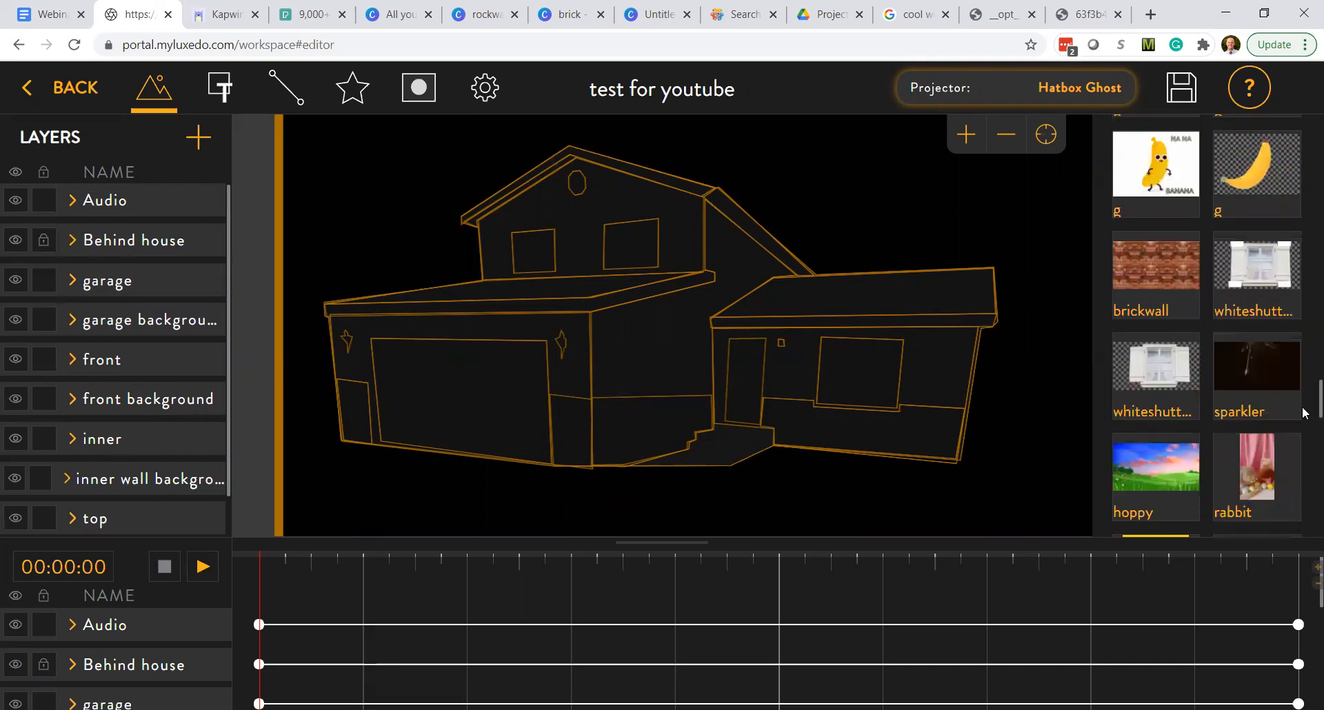
pyautogui.scroll(1, 1305, 407)
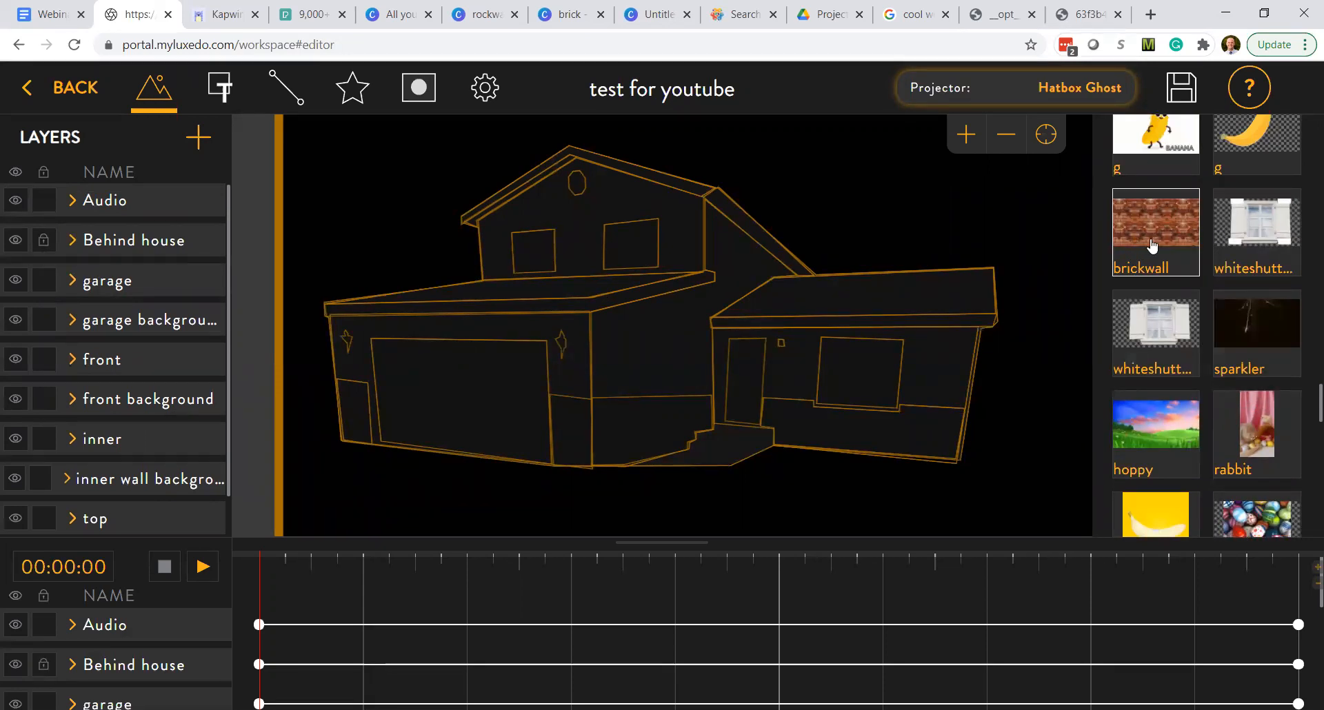
pyautogui.moveTo(1166, 218); pyautogui.dragTo(514, 387)
pyautogui.moveTo(663, 306); pyautogui.dragTo(663, 307)
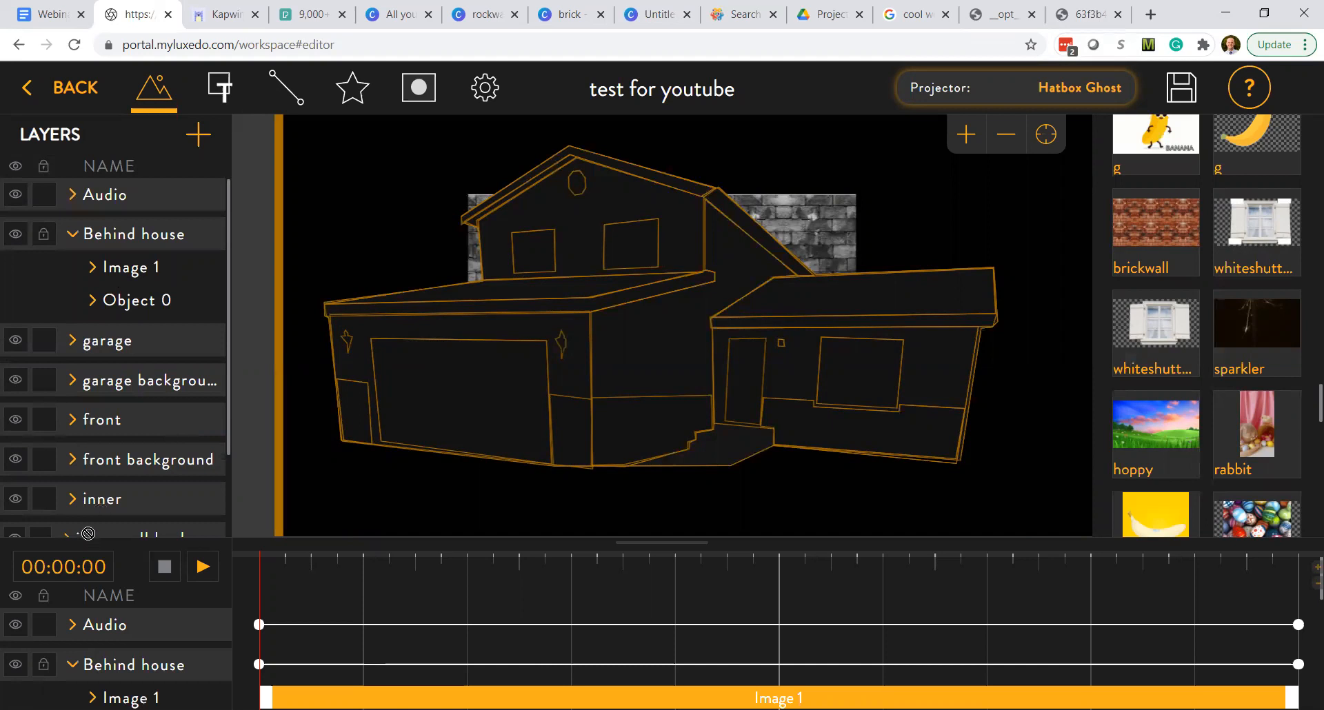
pyautogui.scroll(-2, 104, 441)
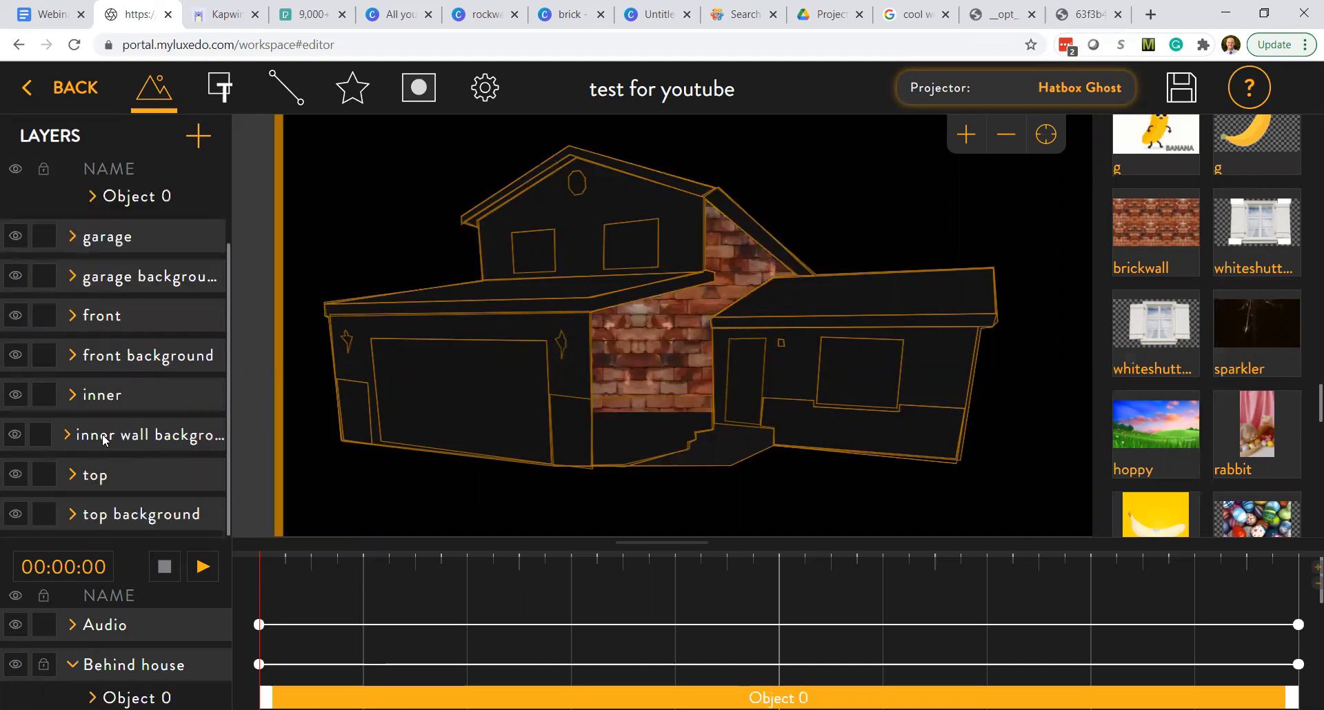
# - Shrink the brick image over the lower part of the inner wall and tilt it slightly counterclockwise
pyautogui.click(652, 386)
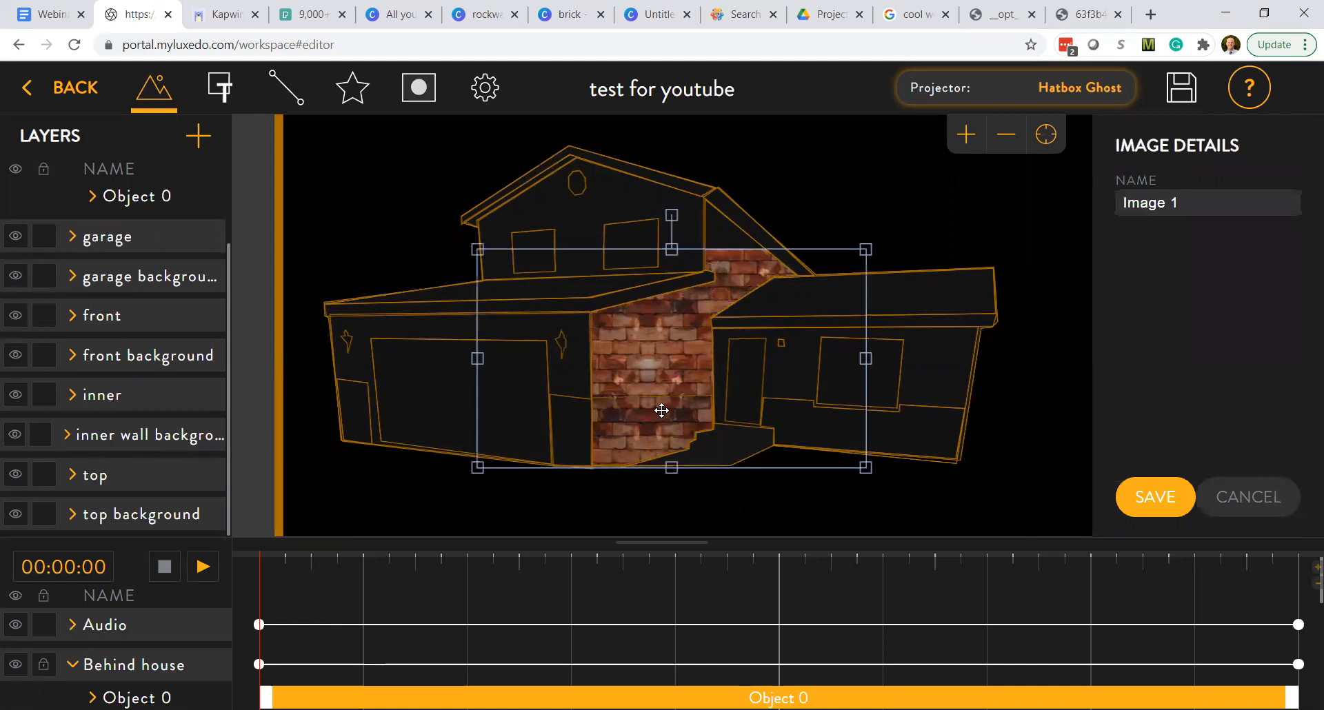
pyautogui.moveTo(480, 251); pyautogui.dragTo(633, 397)
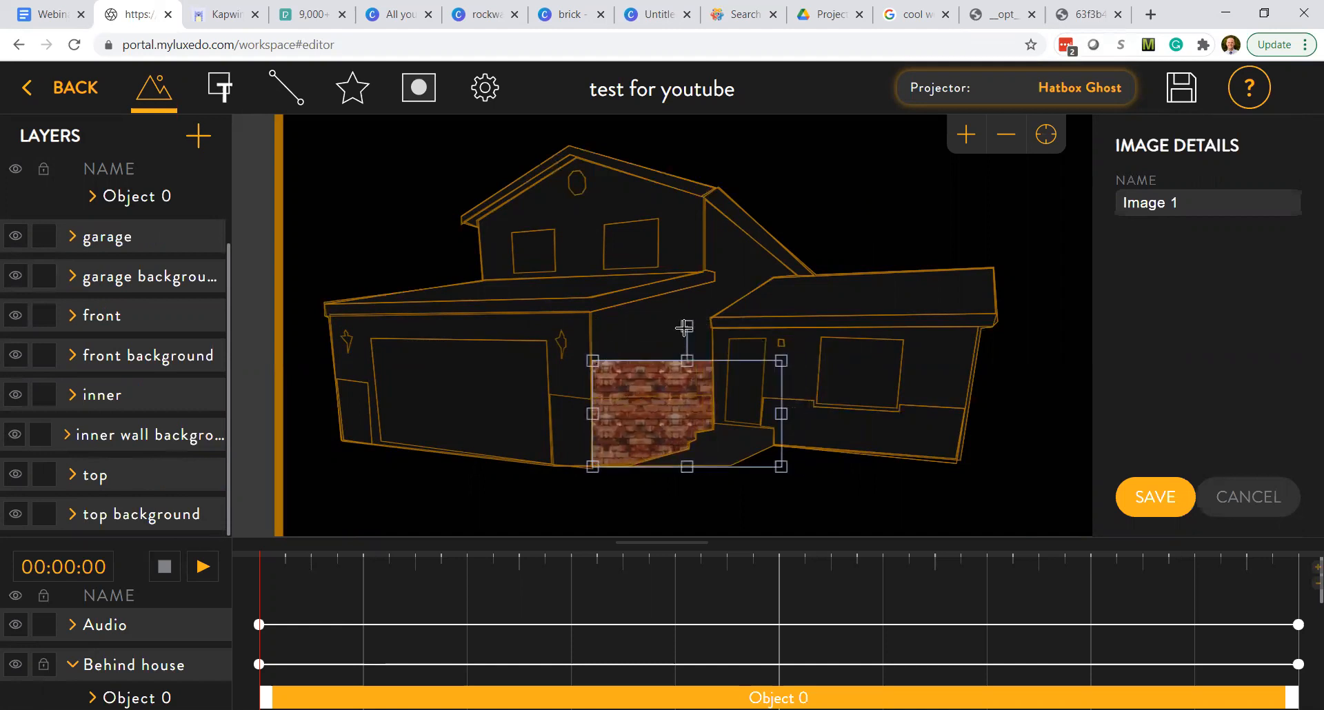
pyautogui.moveTo(687, 326); pyautogui.dragTo(681, 326)
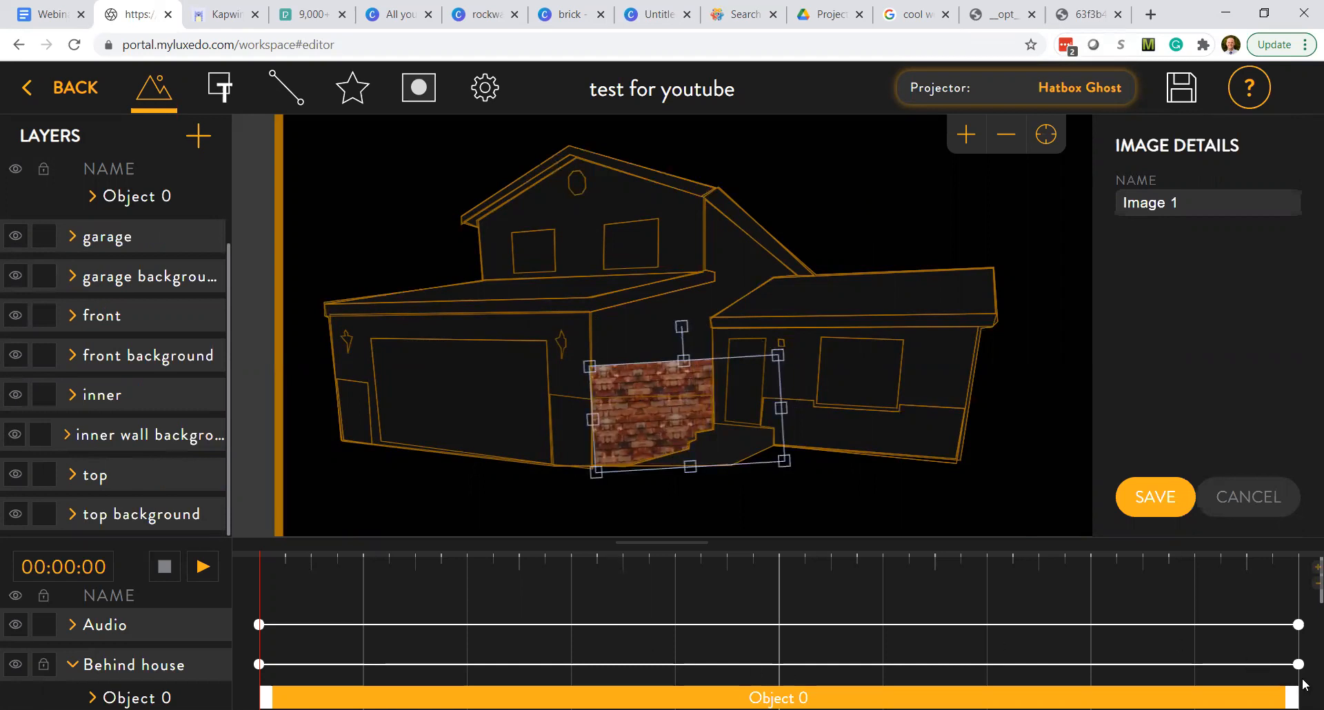
# - Duplicate the brick image in the inner wall background layer and place the copy directly above the original to cover the upper wall
pyautogui.scroll(-3, 1303, 686)
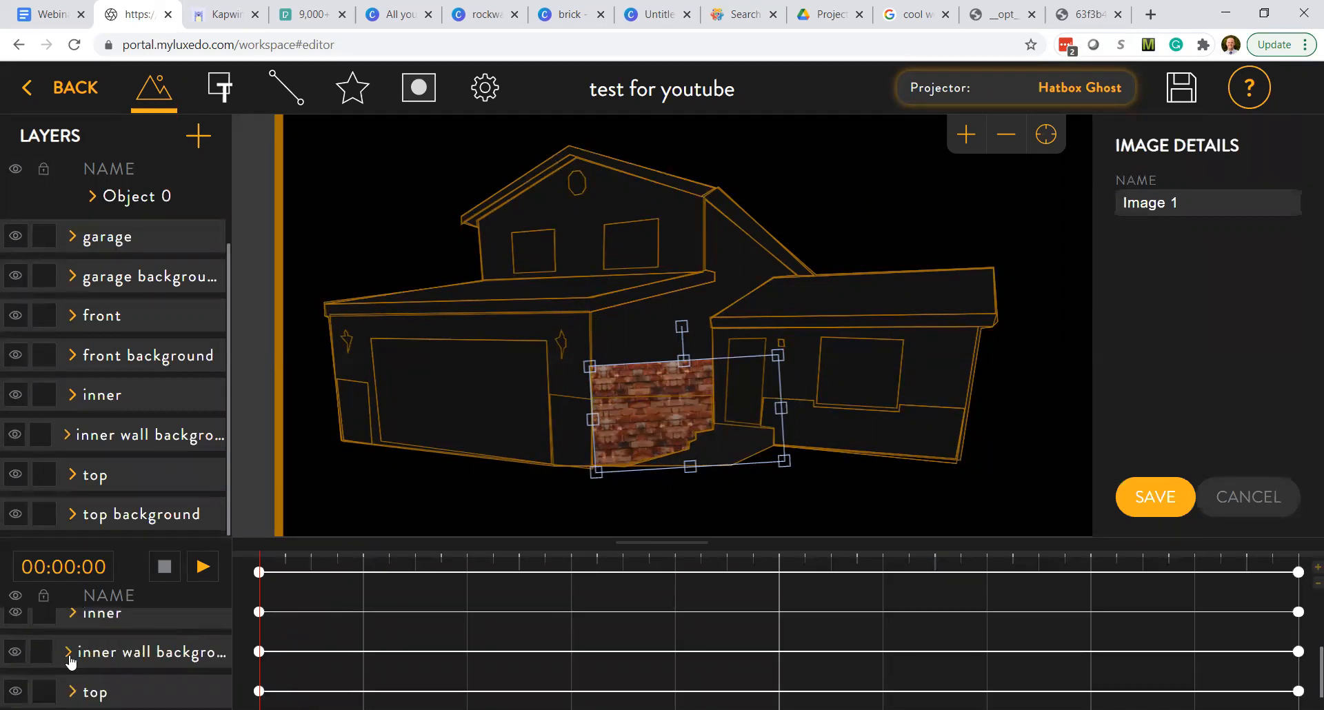
pyautogui.click(69, 655)
pyautogui.rightClick(394, 685)
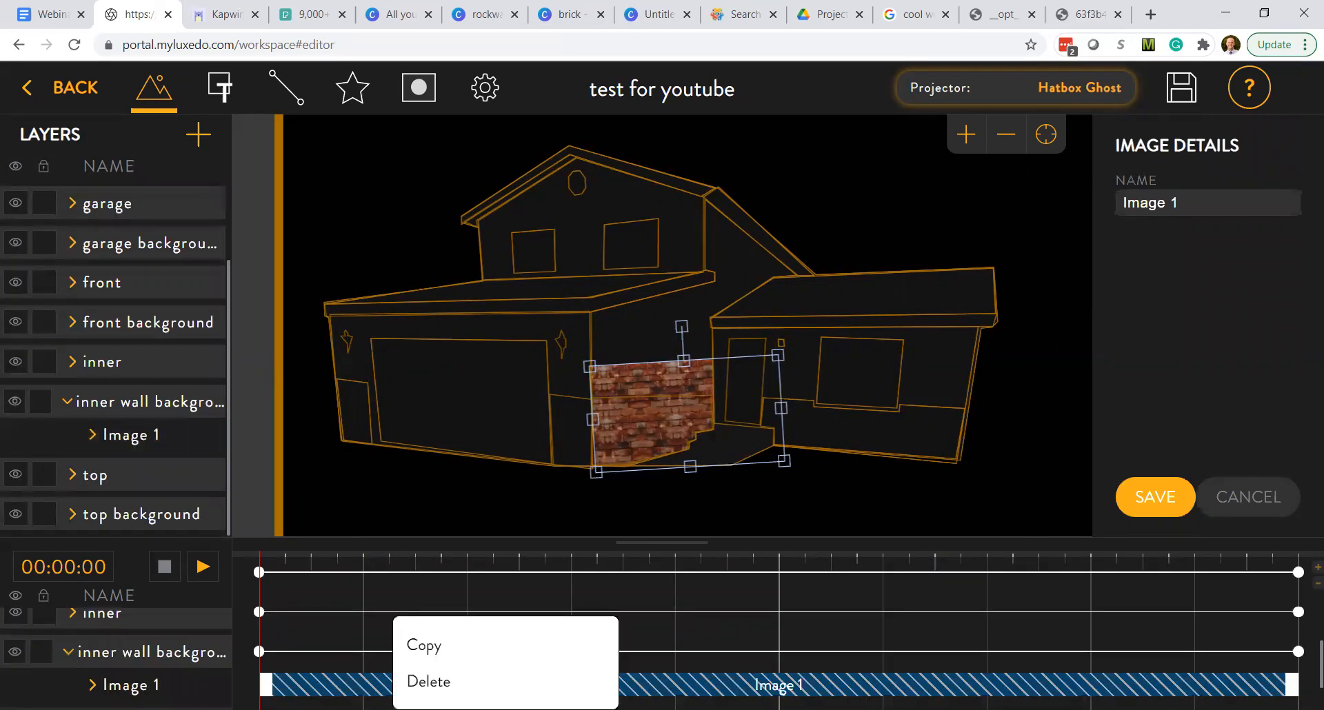
pyautogui.click(407, 652)
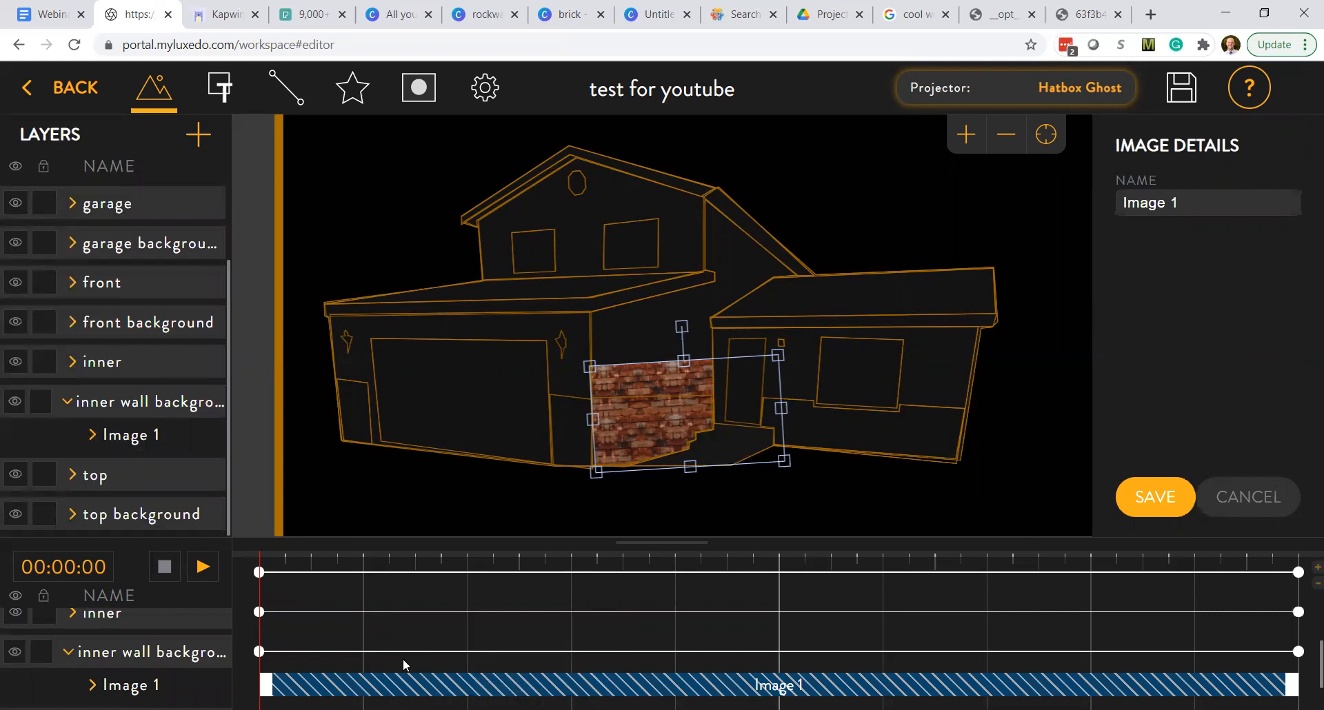
pyautogui.rightClick(403, 660)
pyautogui.click(434, 685)
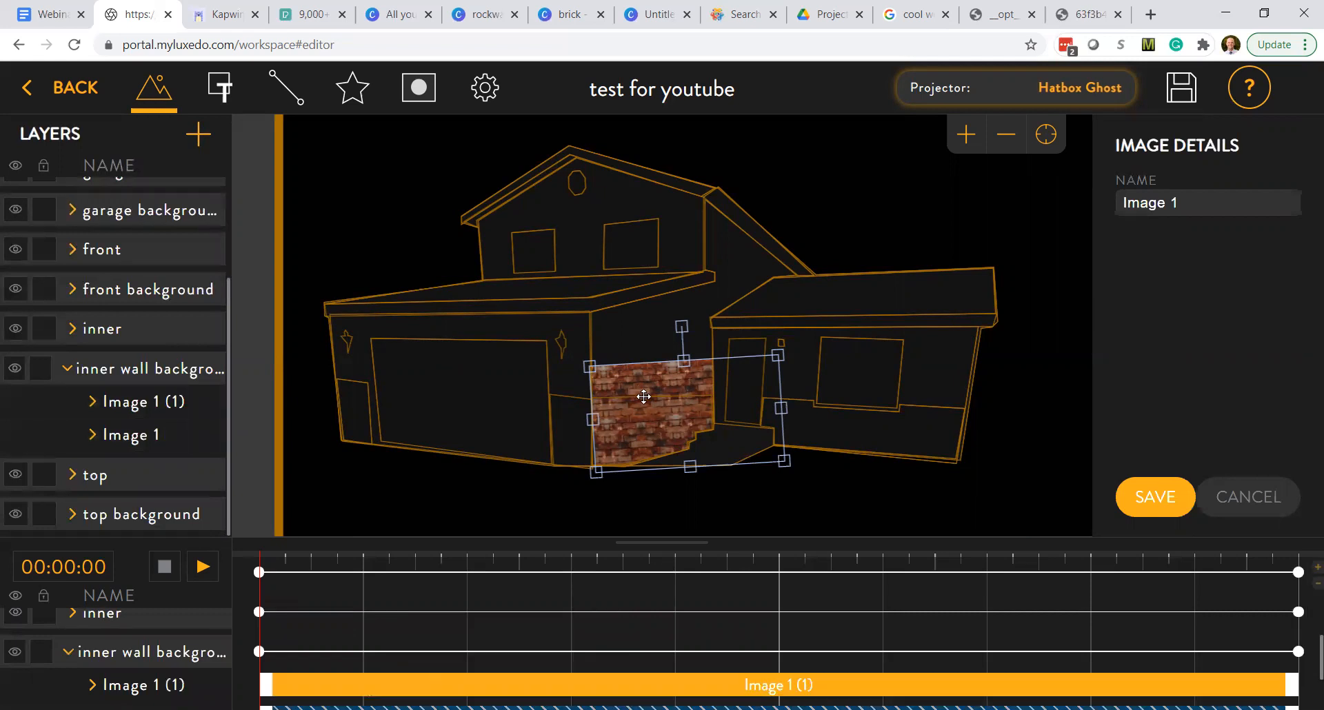
pyautogui.moveTo(644, 412); pyautogui.dragTo(630, 307)
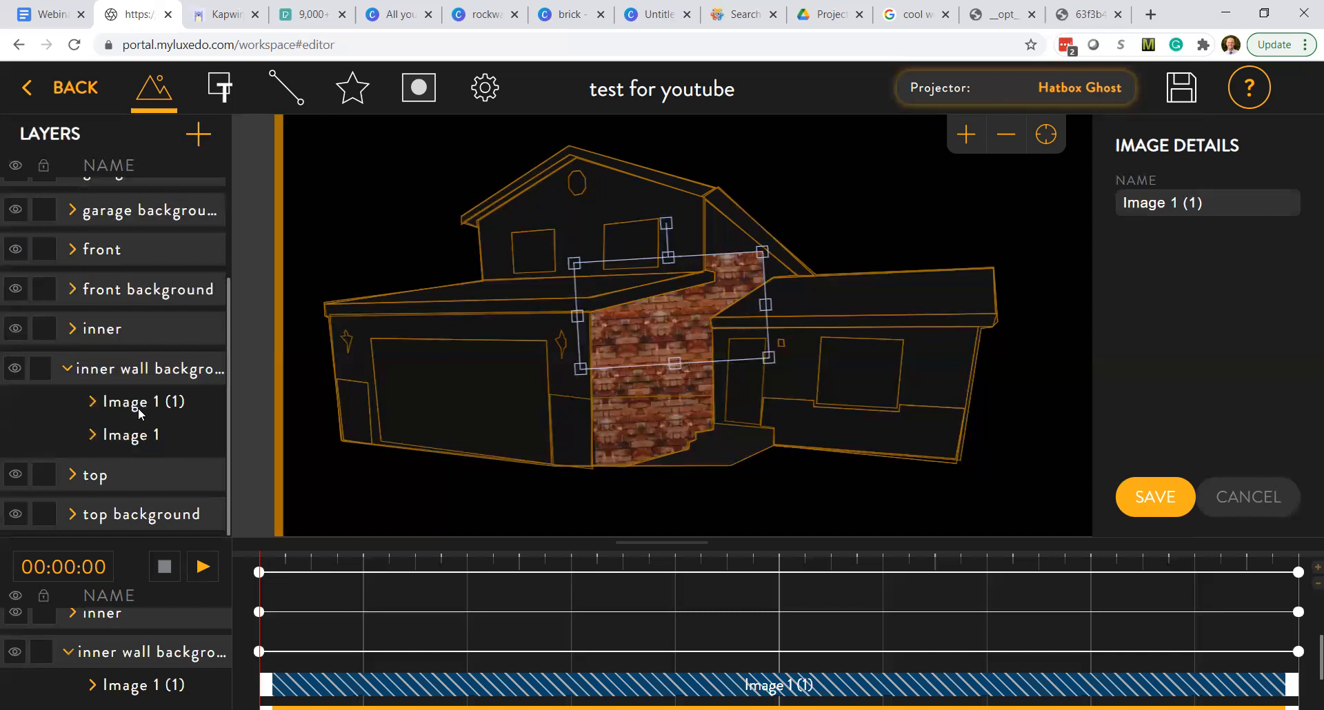
# - Switch to Canva and look over the designs list, the rockwalltest design and the brick design
pyautogui.click(381, 8)
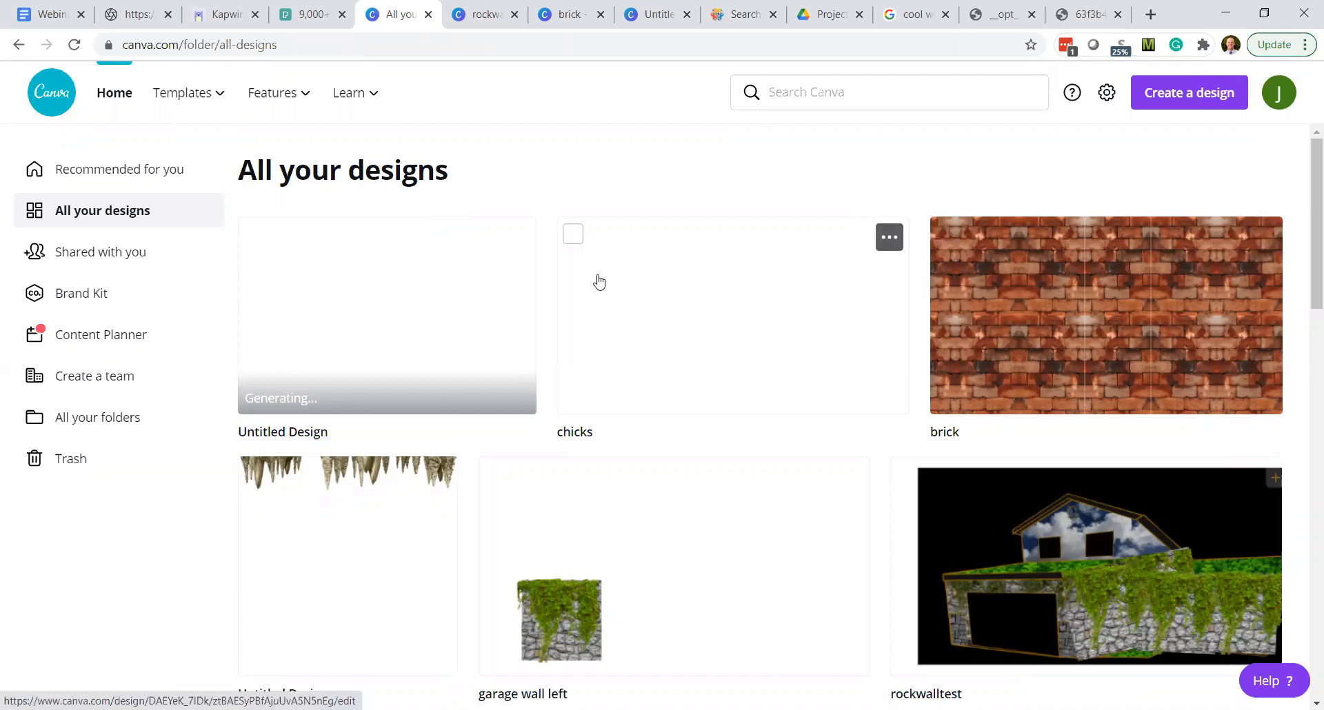
pyautogui.click(477, 12)
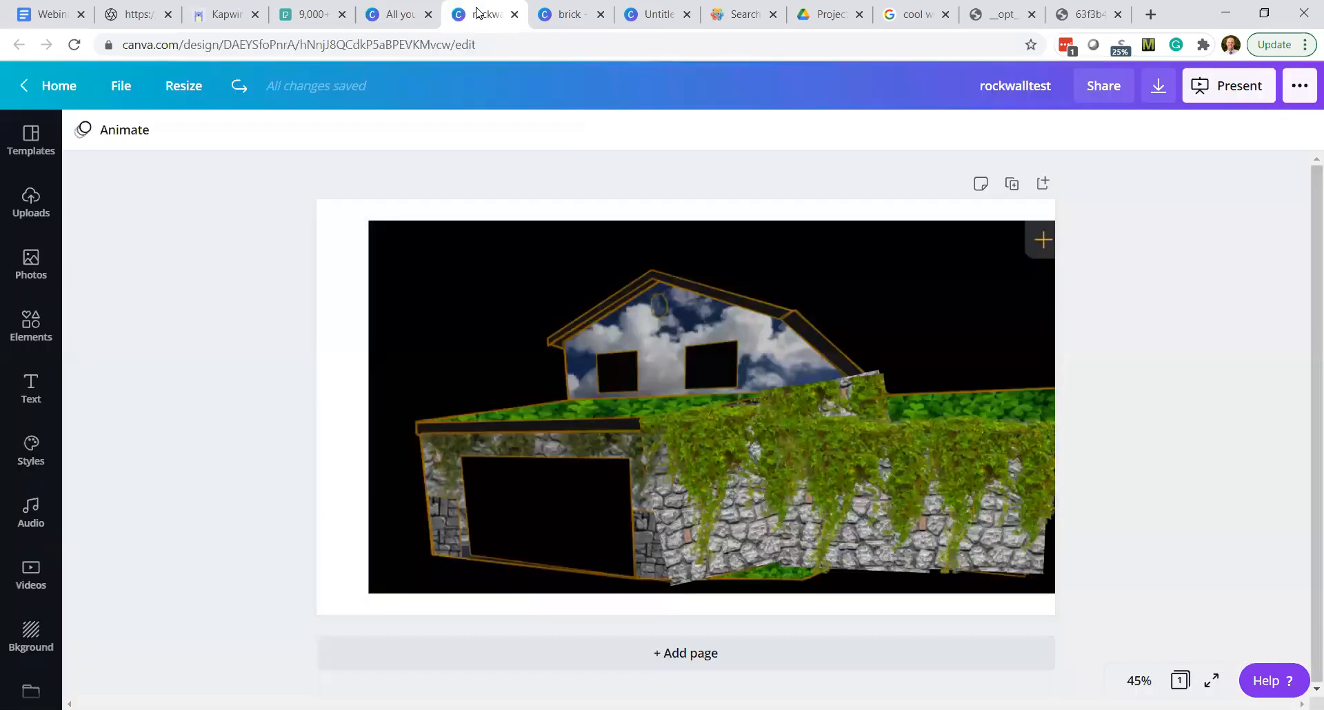
pyautogui.click(393, 21)
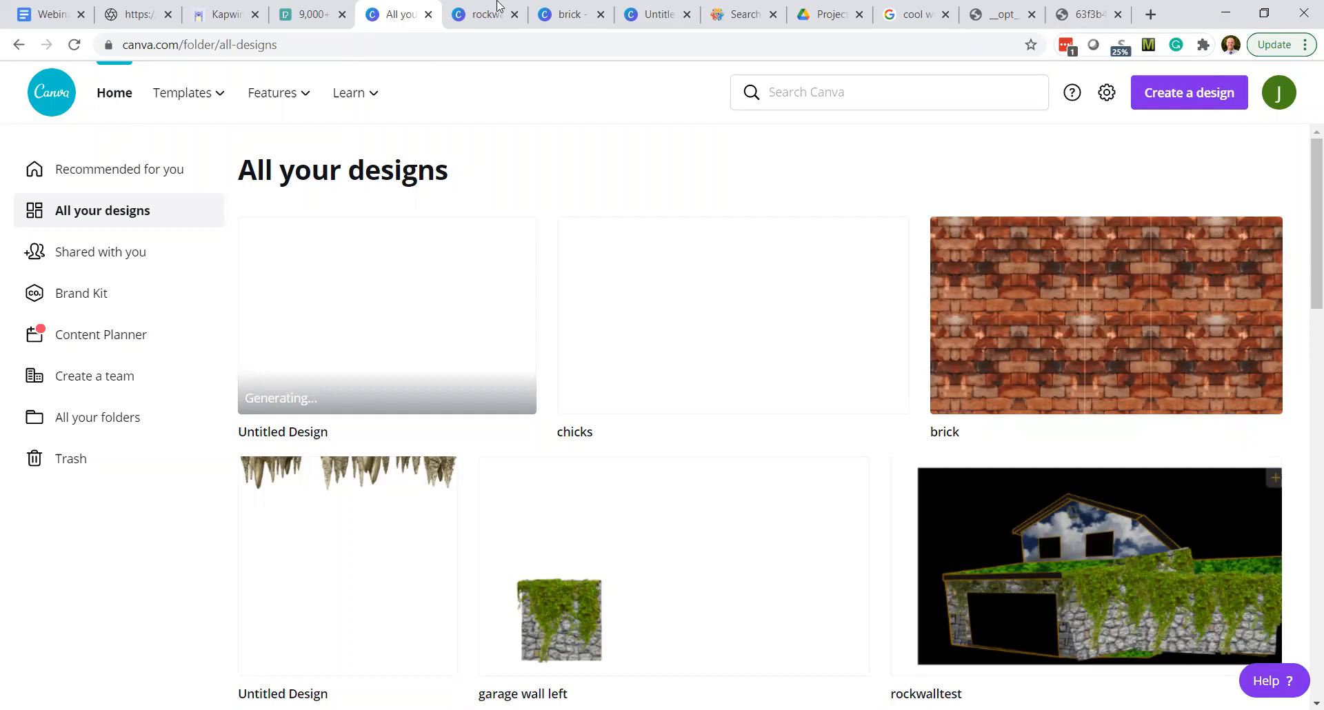
pyautogui.click(652, 13)
pyautogui.click(569, 14)
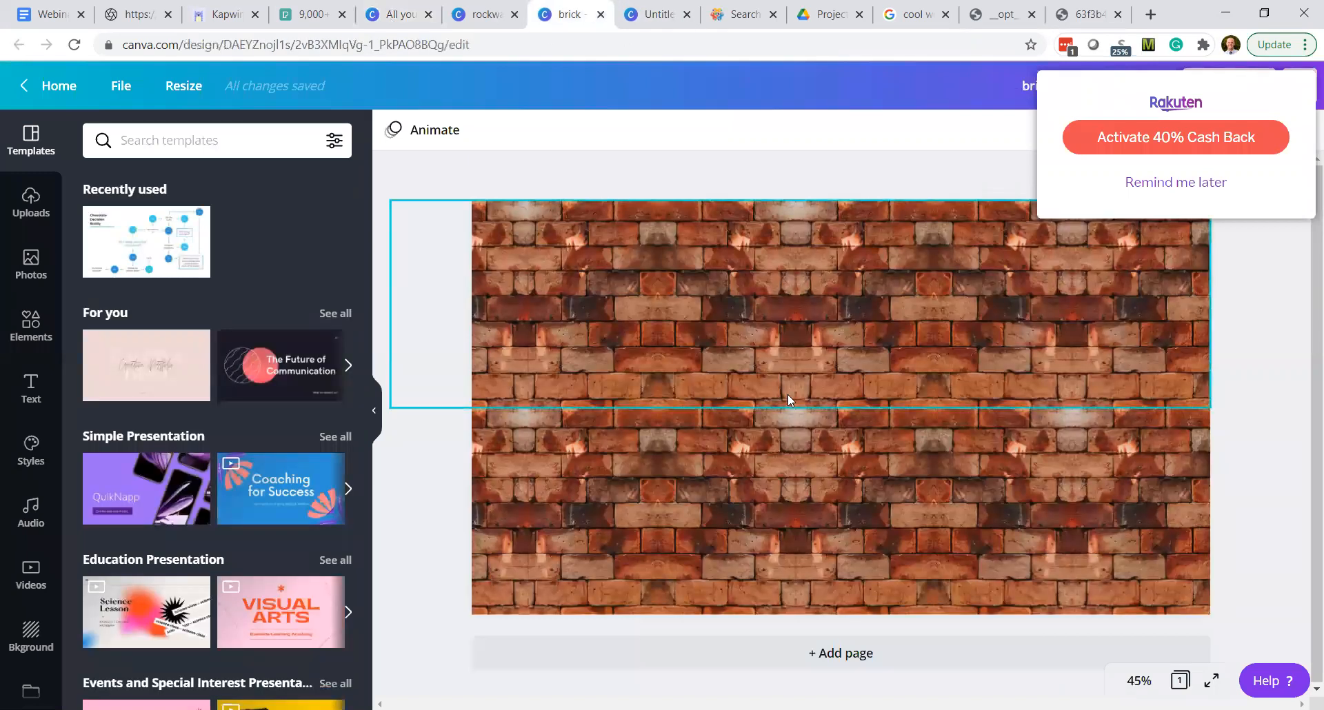
# - Shift the grouped brick images in the design's upper half slightly to the right to offset them from the lower bricks
pyautogui.click(670, 345)
pyautogui.moveTo(606, 316); pyautogui.dragTo(571, 312)
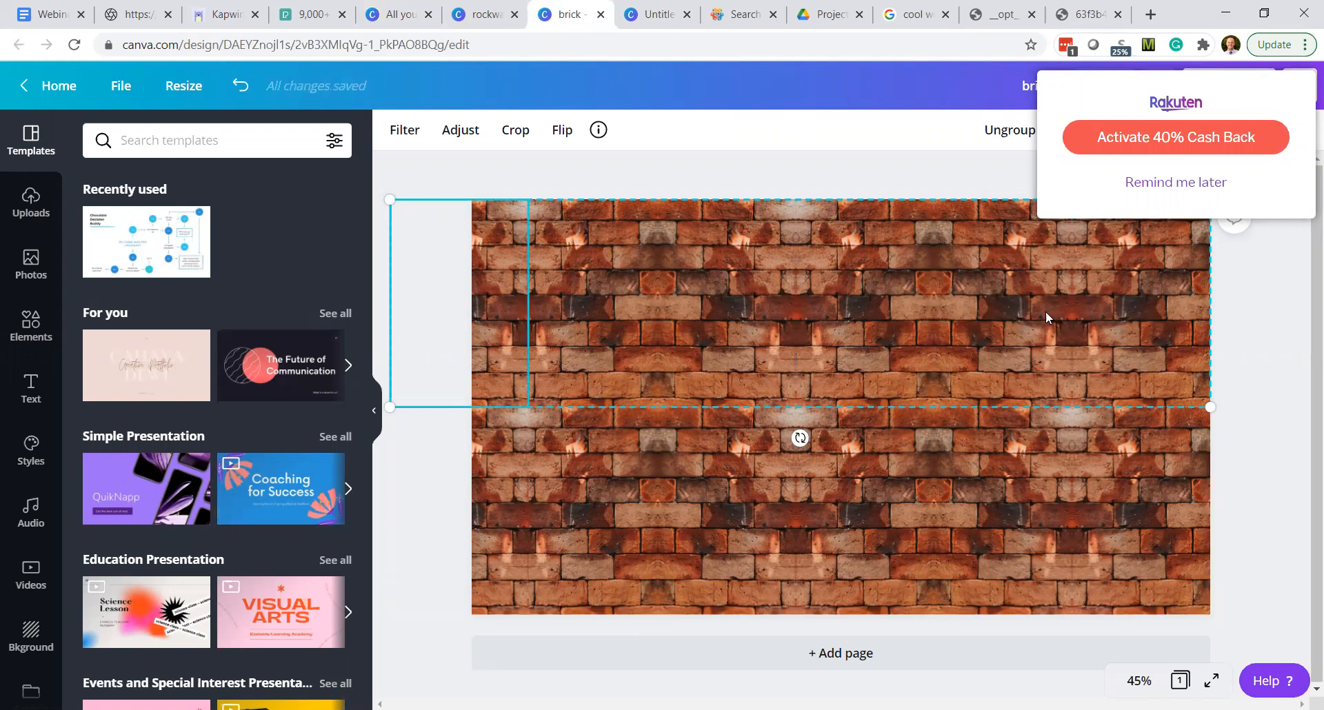
pyautogui.click(1221, 184)
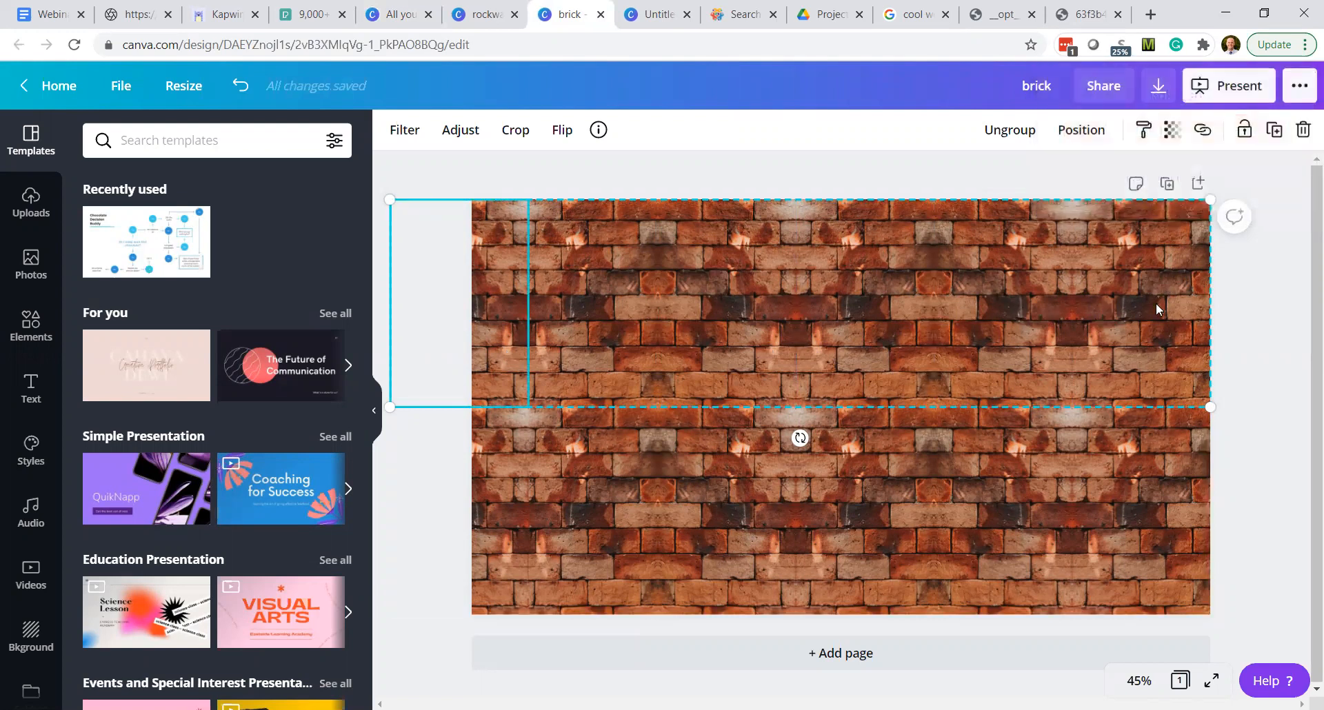
pyautogui.moveTo(944, 295)
pyautogui.mouseDown()
pyautogui.moveTo(880, 249)
pyautogui.moveTo(972, 332)
pyautogui.moveTo(958, 262)
pyautogui.moveTo(965, 303)
pyautogui.moveTo(994, 303)
pyautogui.moveTo(937, 277)
pyautogui.moveTo(958, 291)
pyautogui.mouseUp()
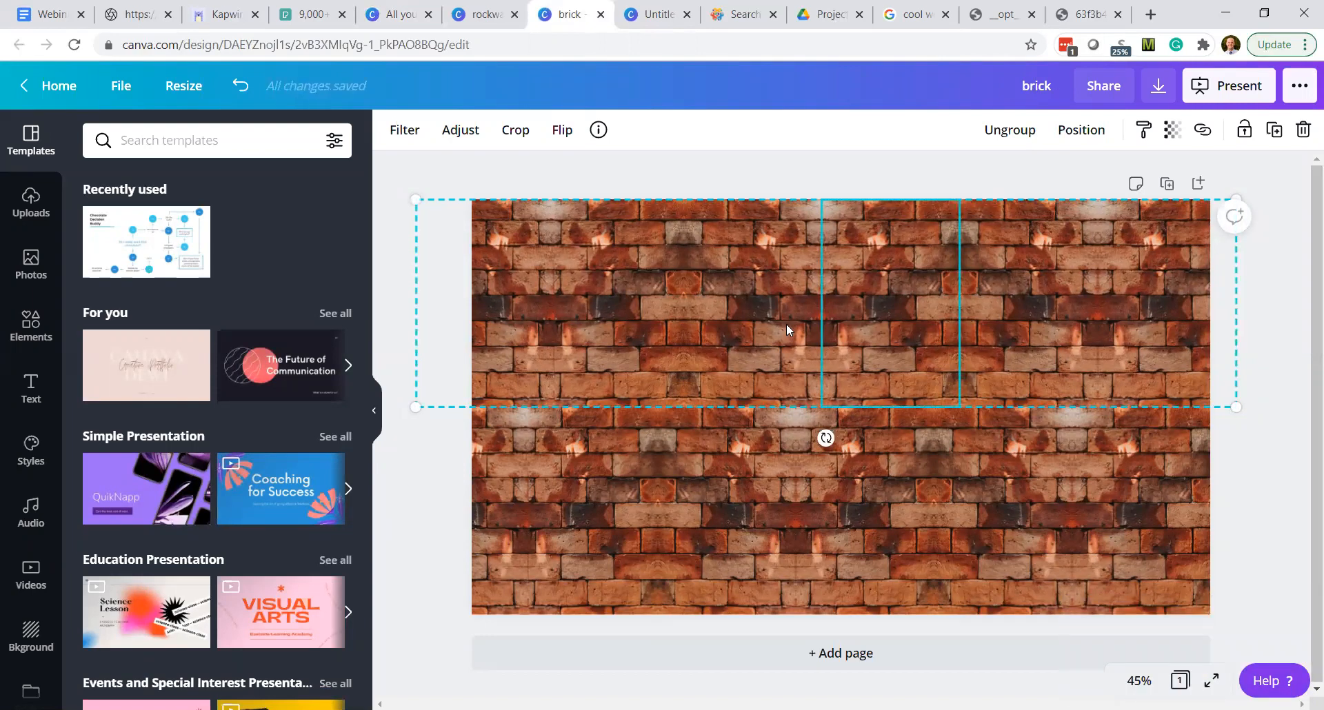
pyautogui.click(498, 271)
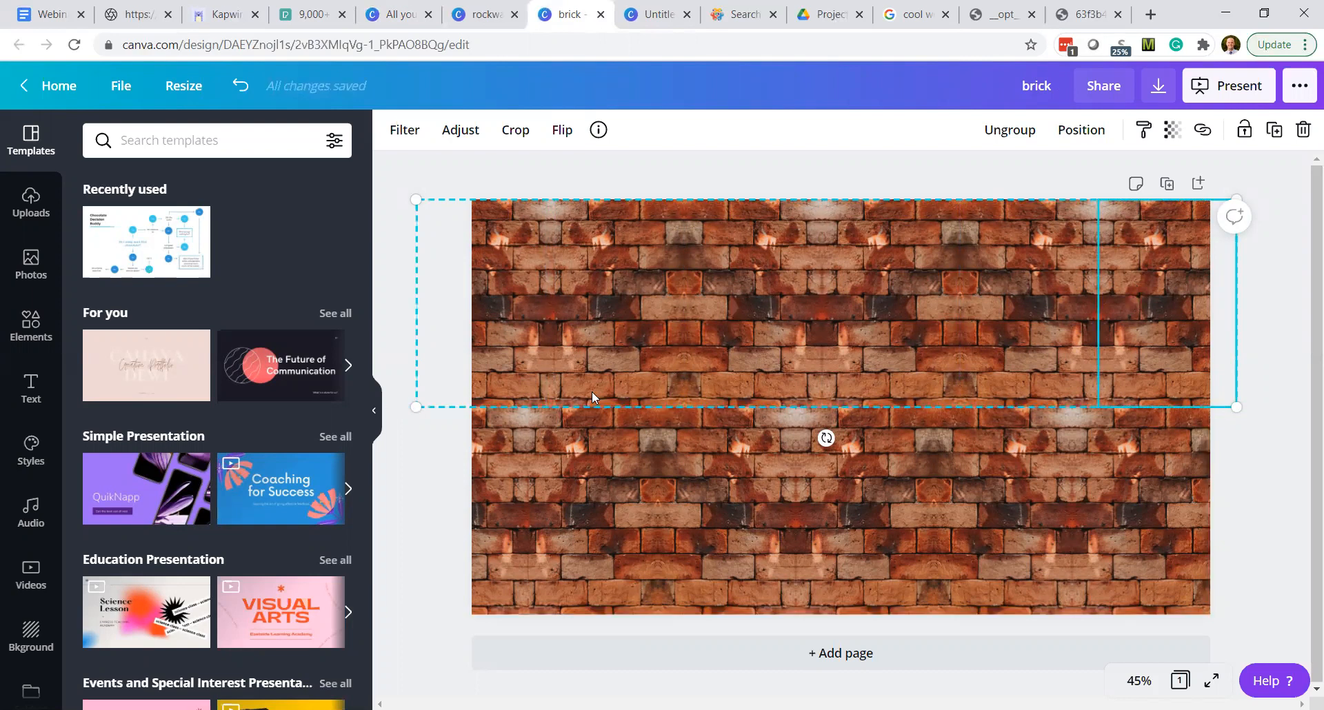
# - In the rockwalltest design, move the ivy image off the inner stone wall and back, and delete it
pyautogui.click(138, 14)
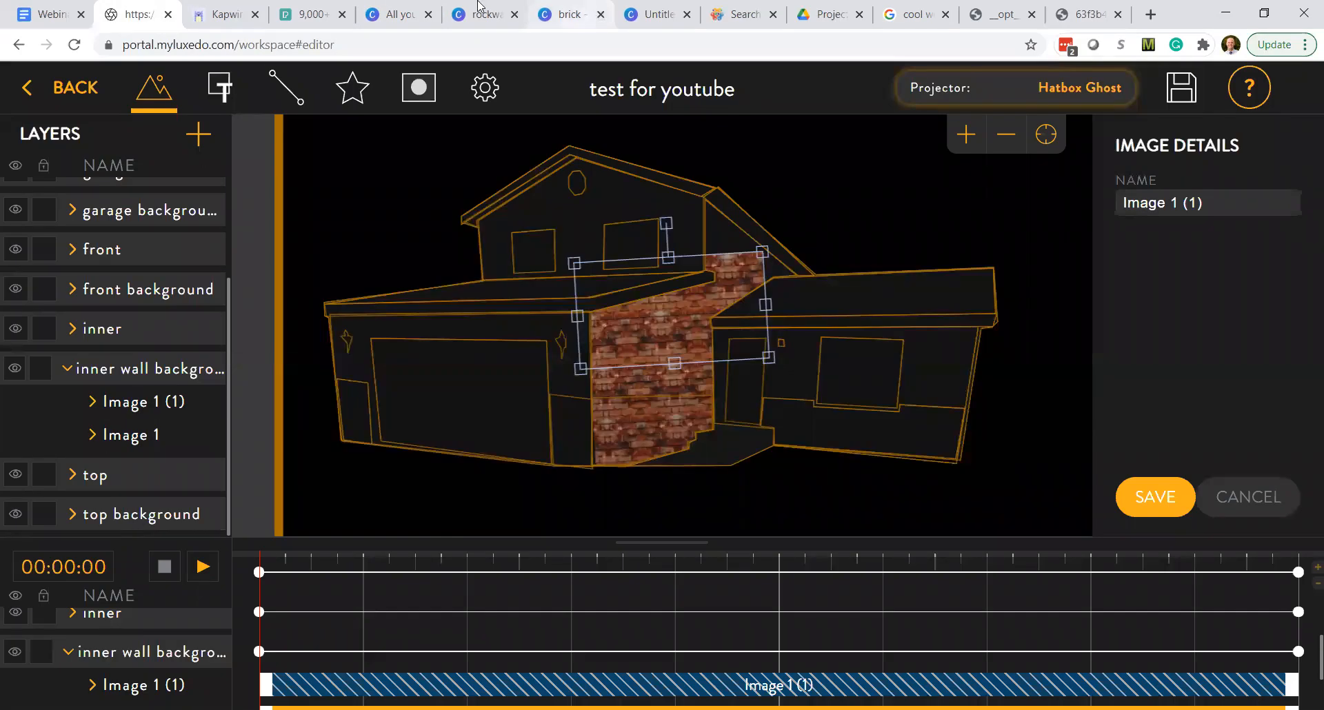
pyautogui.hotkey('ctrl', '7')
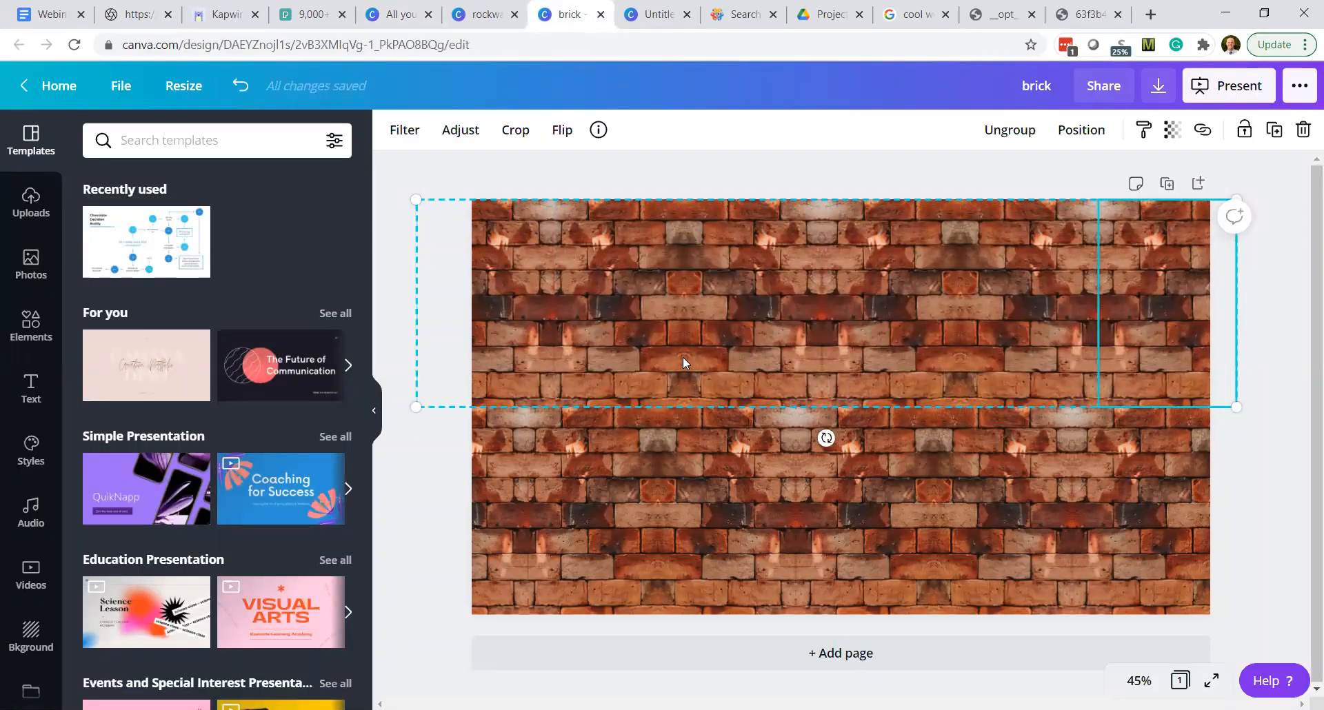
pyautogui.hotkey('ctrl', '6')
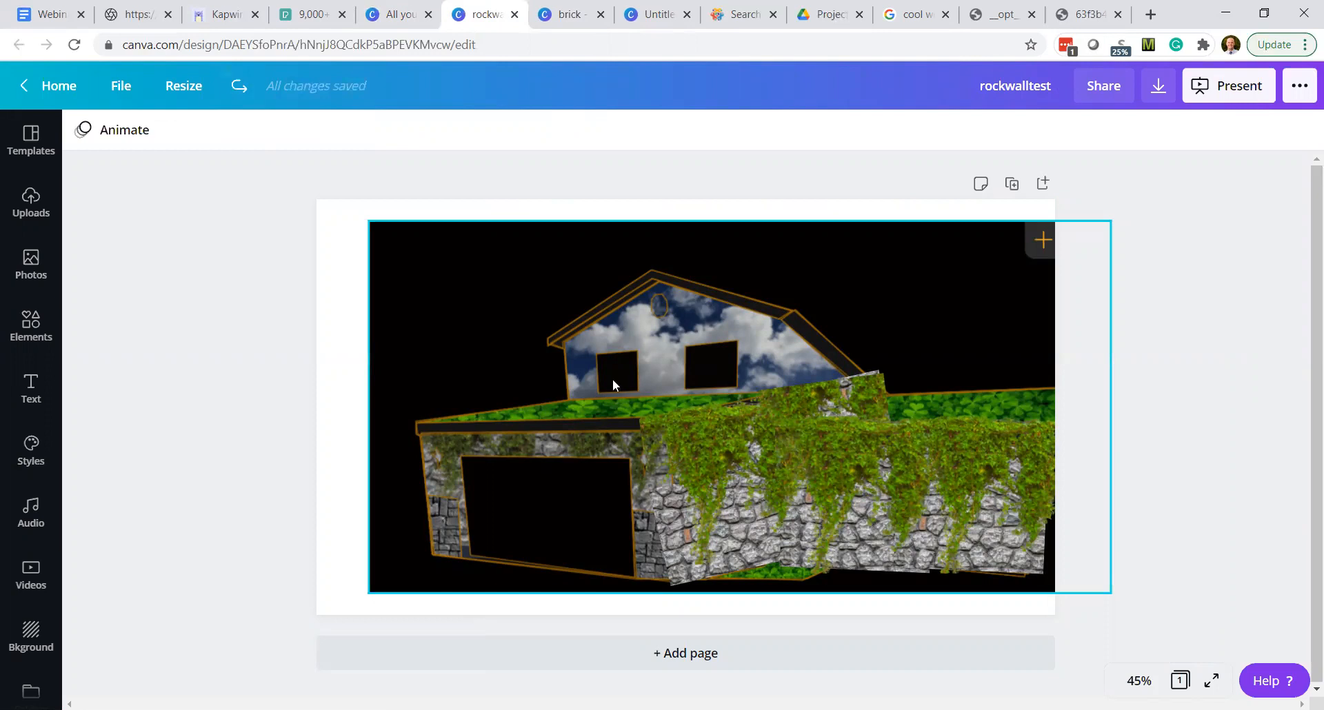
pyautogui.click(714, 523)
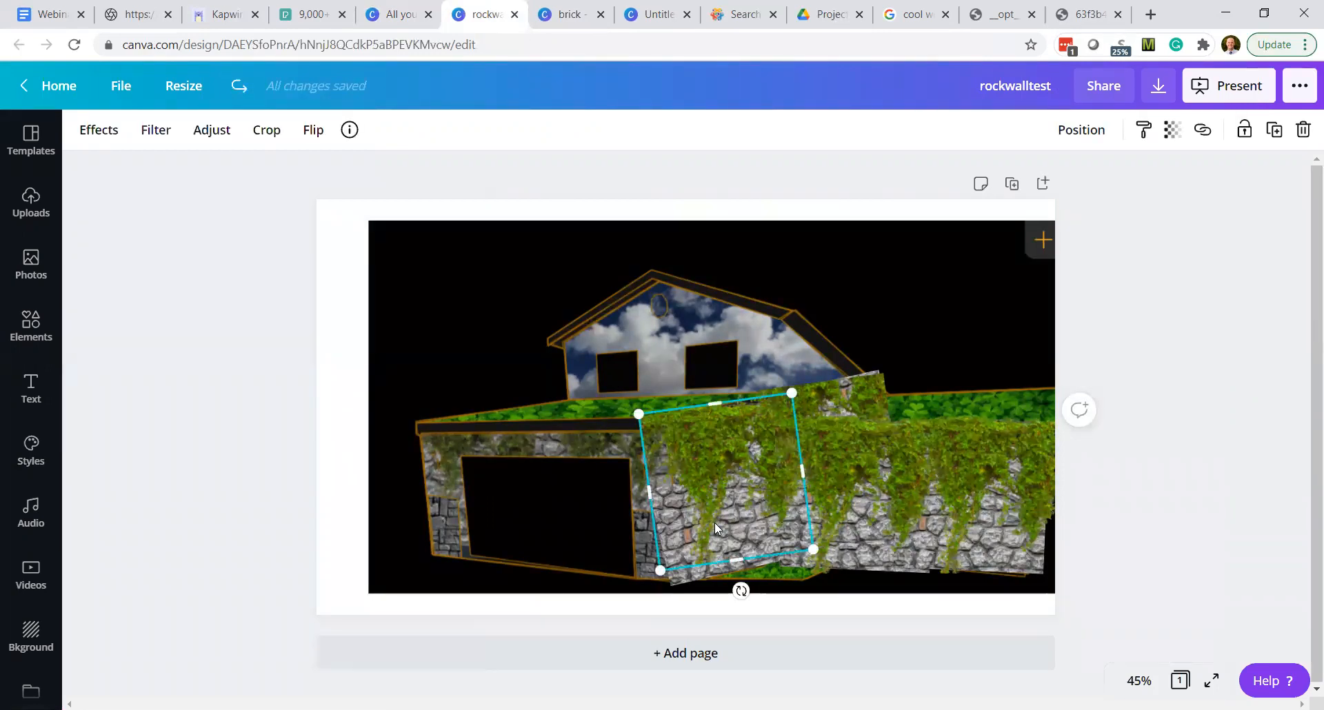
pyautogui.moveTo(627, 459); pyautogui.dragTo(574, 367)
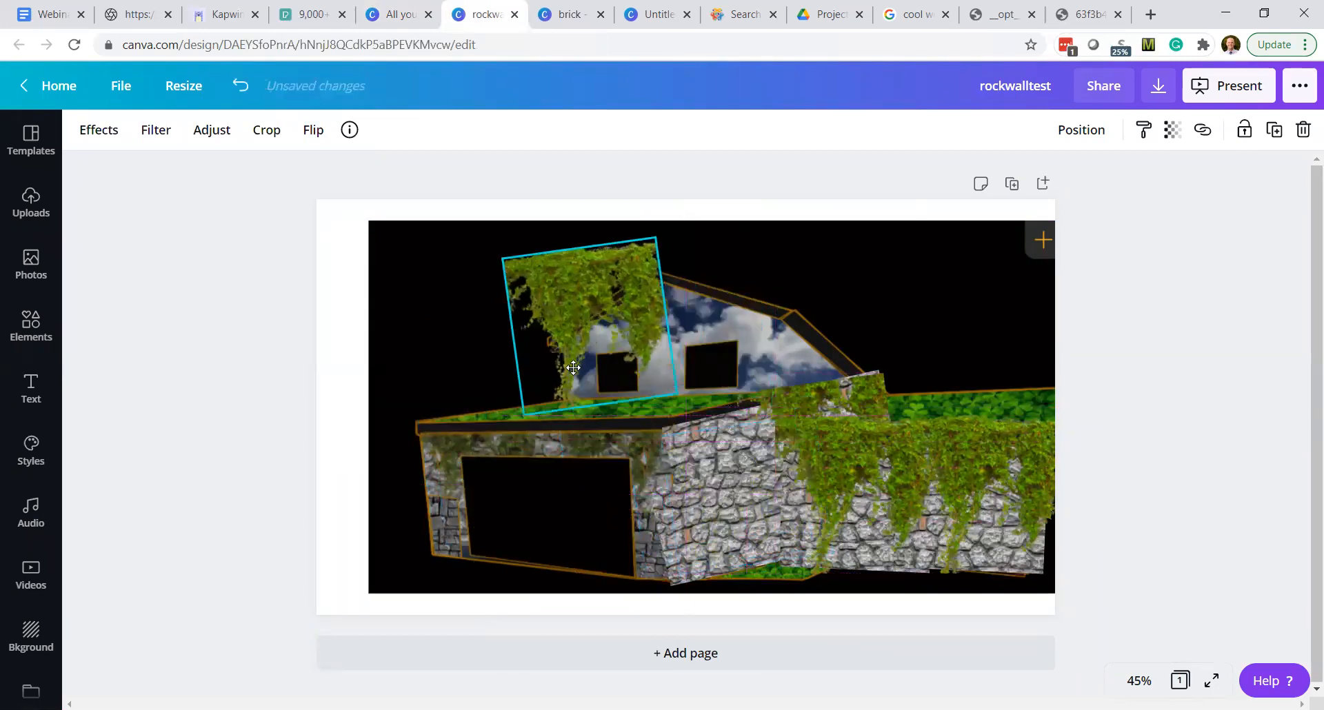
pyautogui.click(707, 511)
pyautogui.moveTo(680, 506); pyautogui.dragTo(717, 514)
pyautogui.click(564, 314)
pyautogui.moveTo(564, 313); pyautogui.dragTo(698, 480)
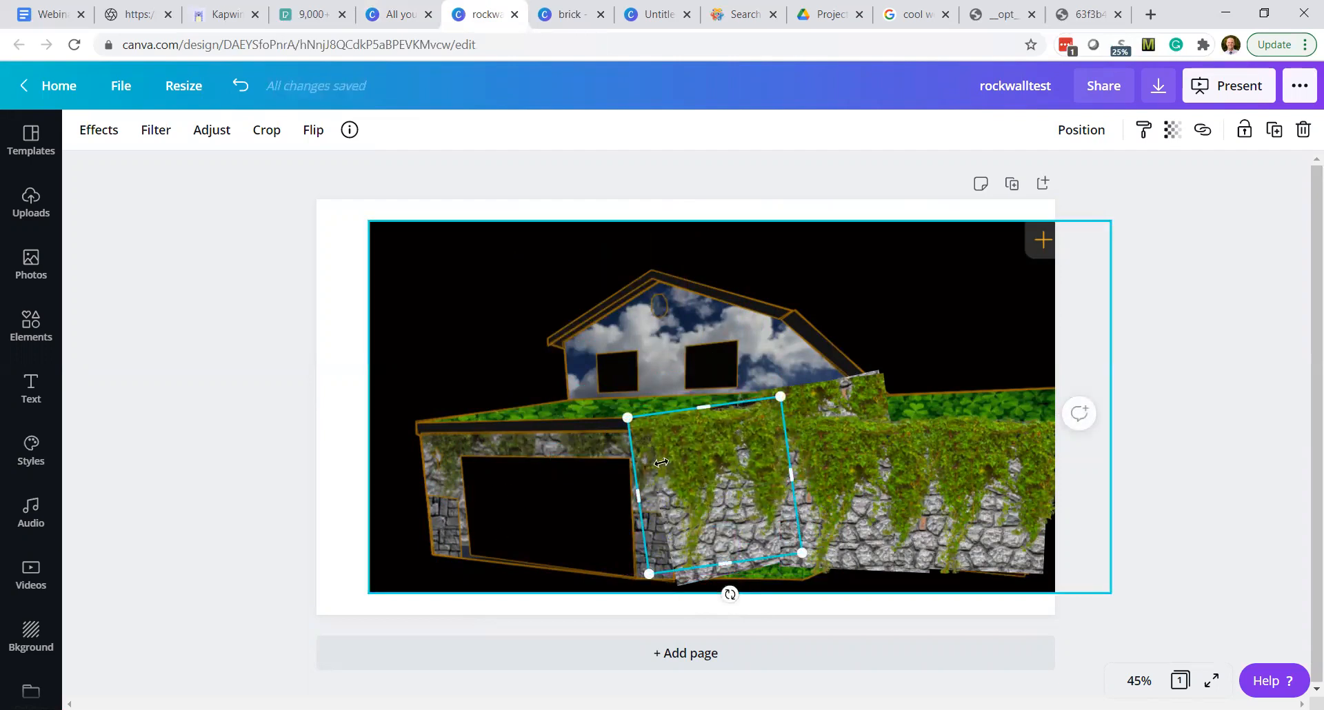
pyautogui.press('Delete')
# - Delete the house screenshot behind the stone wall images
pyautogui.click(498, 450)
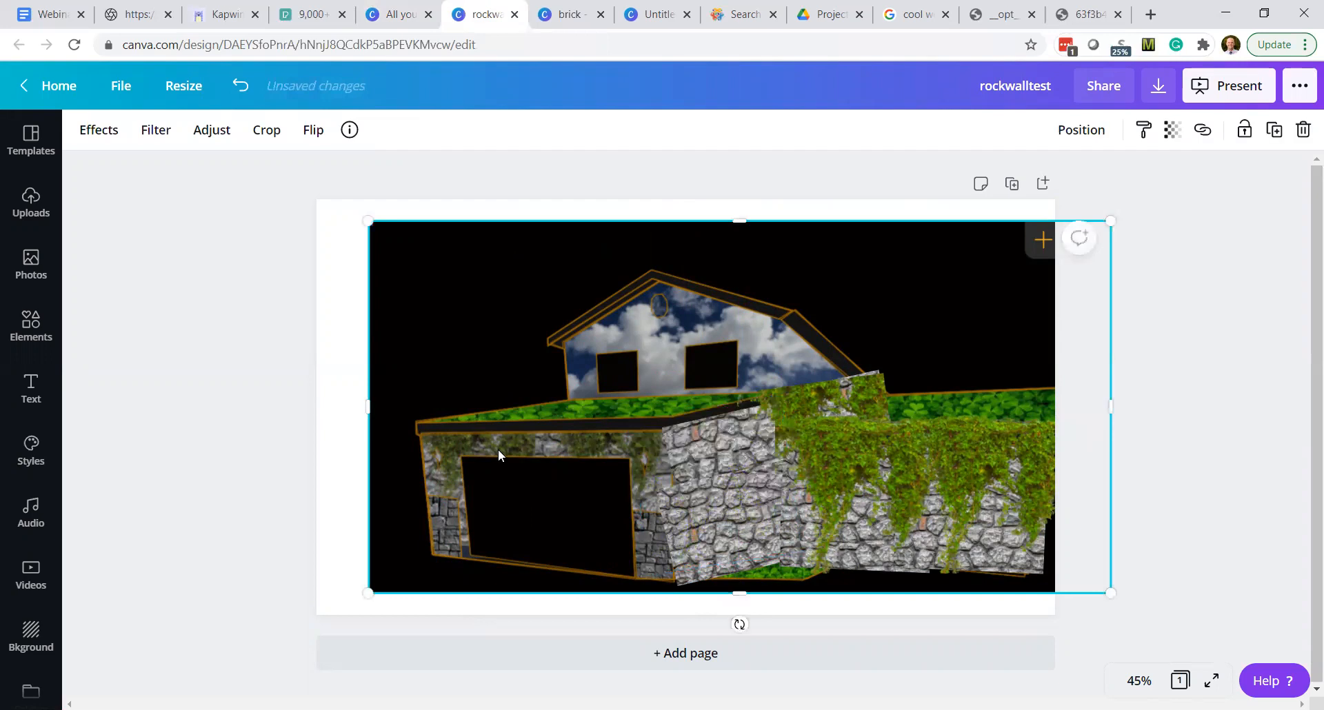
pyautogui.press('Delete')
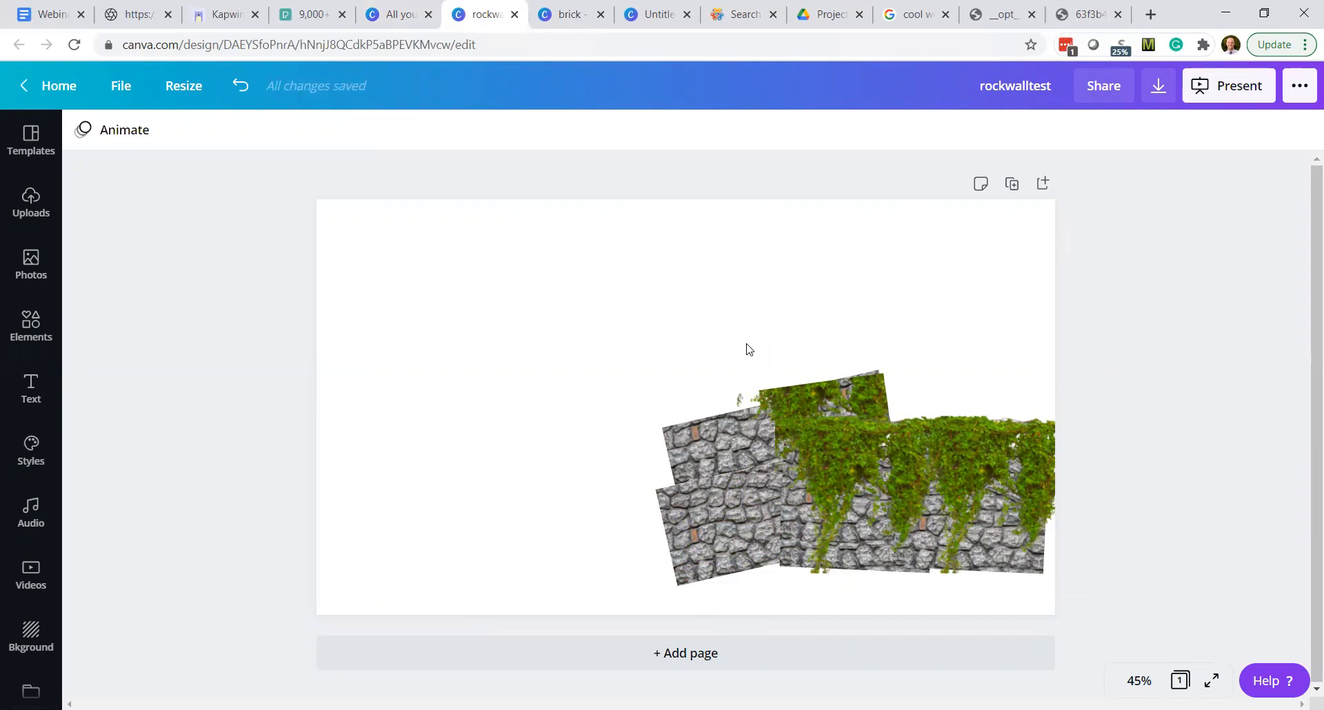
# - Switch to Luxedo, leave the current project and open the St Patricks project
pyautogui.click(138, 25)
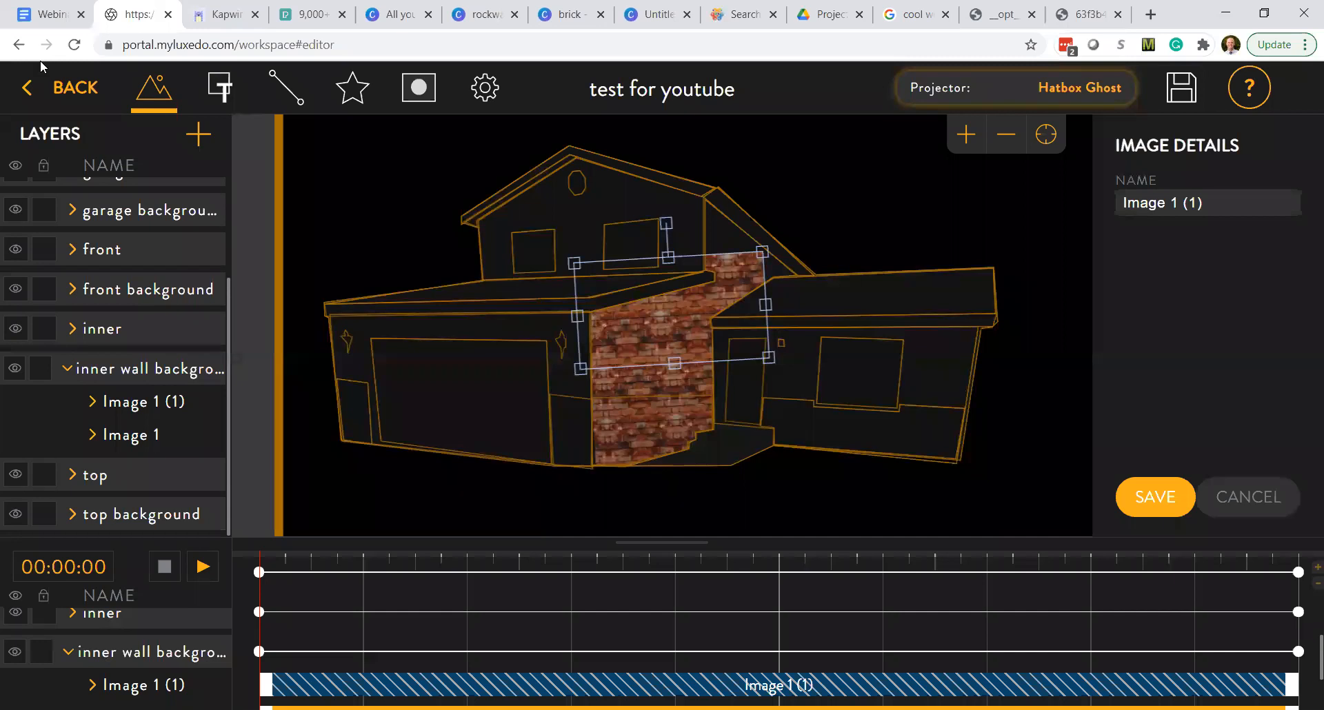
pyautogui.click(71, 95)
pyautogui.scroll(-5, 1132, 156)
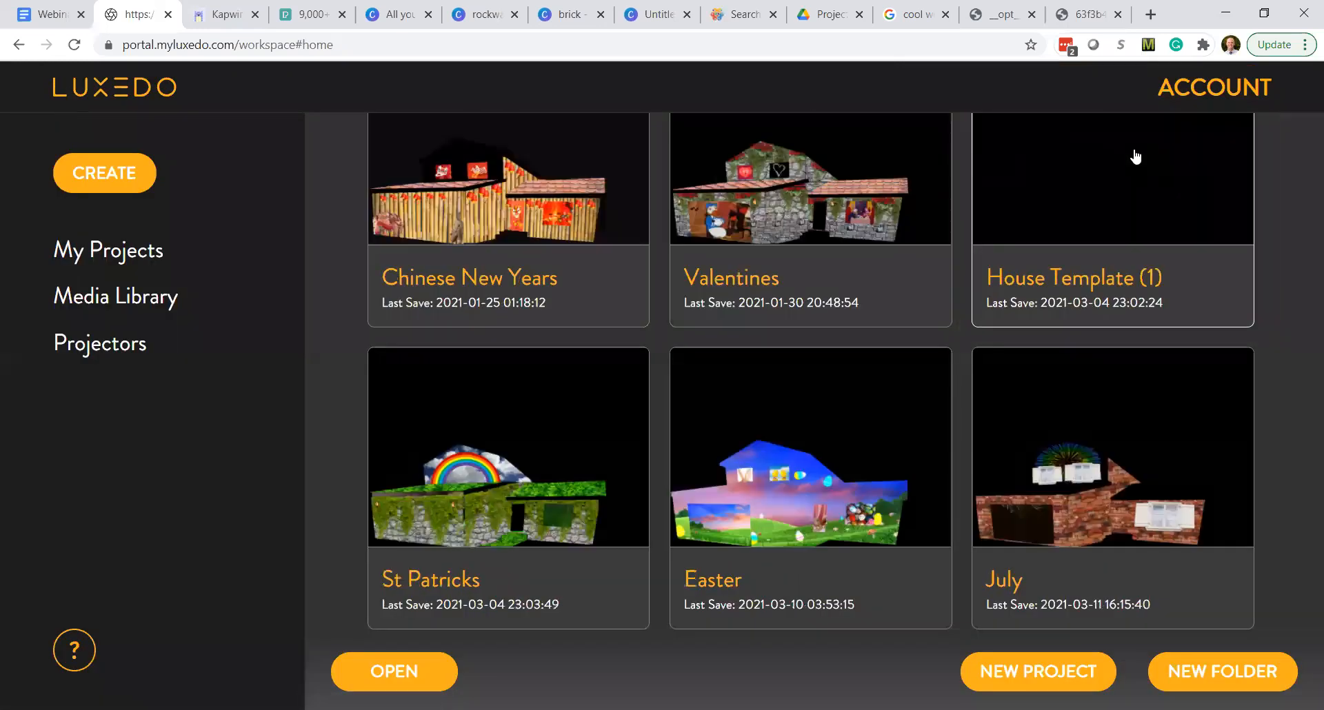
pyautogui.doubleClick(495, 463)
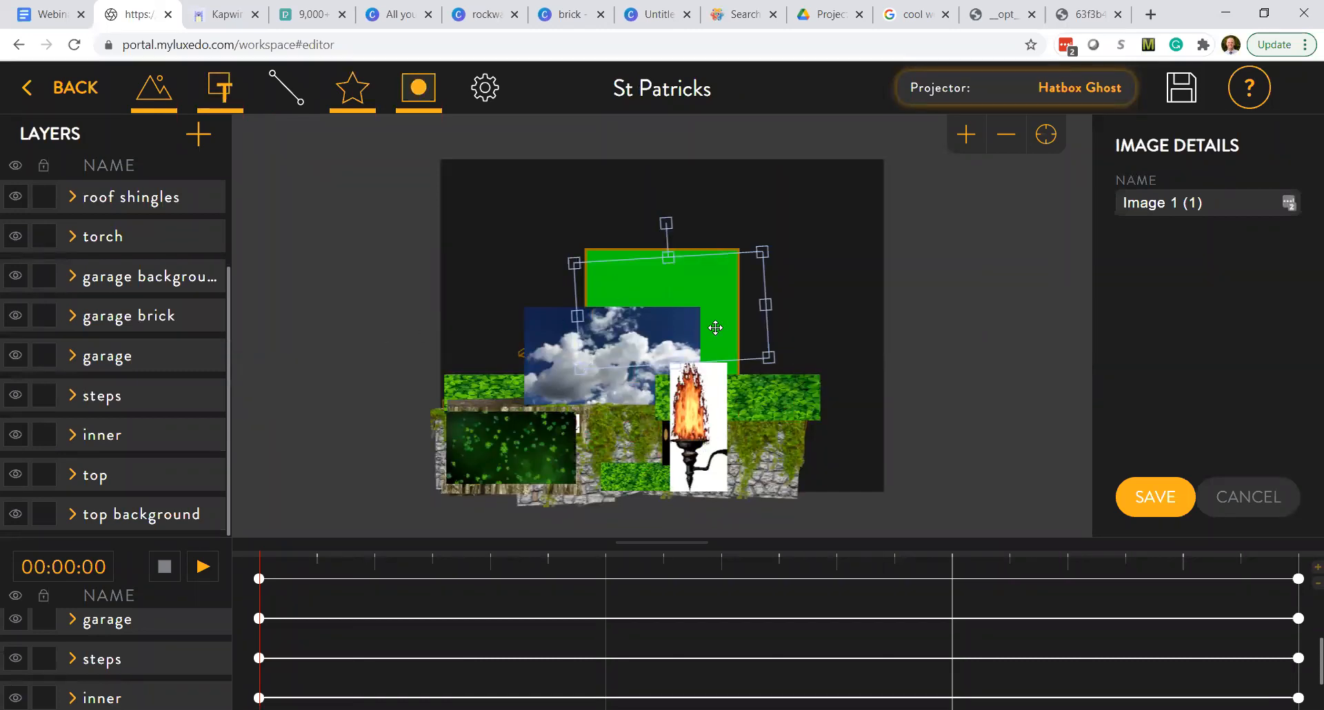
# - Return to the rockwalltest design in Canva and undo the deletion of the house screenshot
pyautogui.click(568, 15)
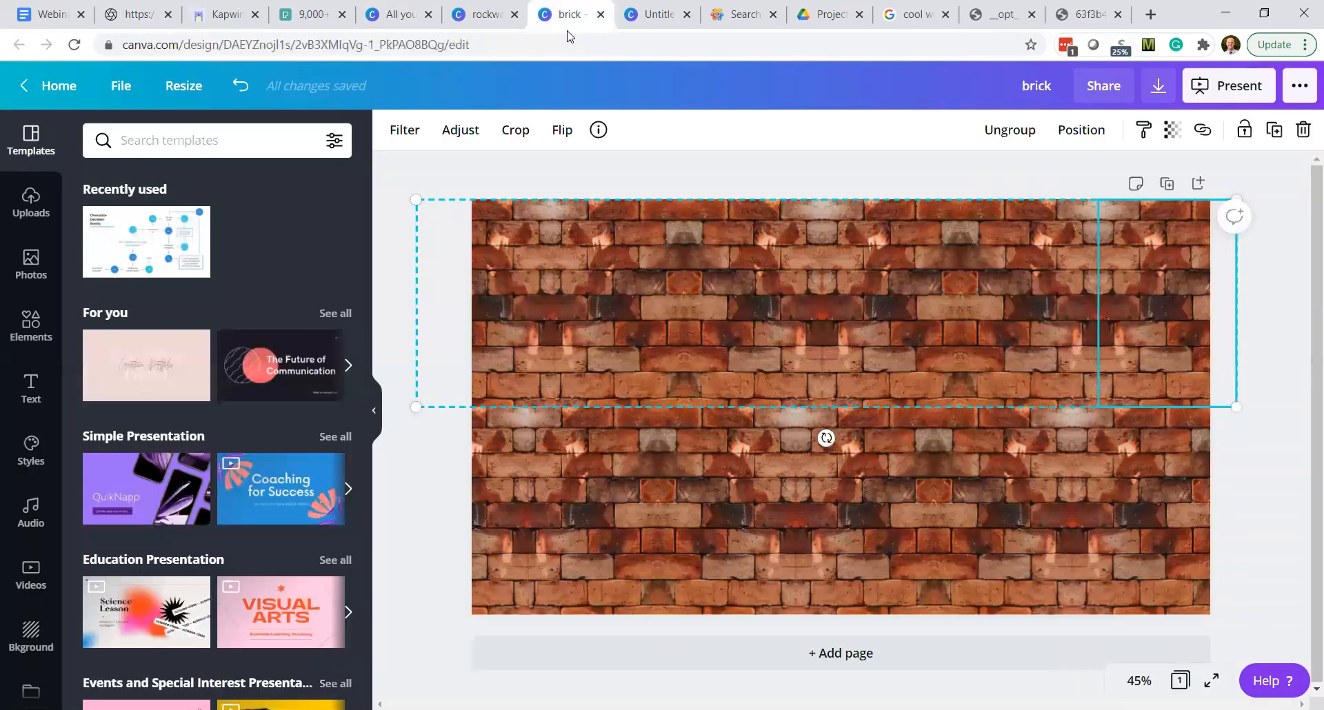
pyautogui.click(476, 14)
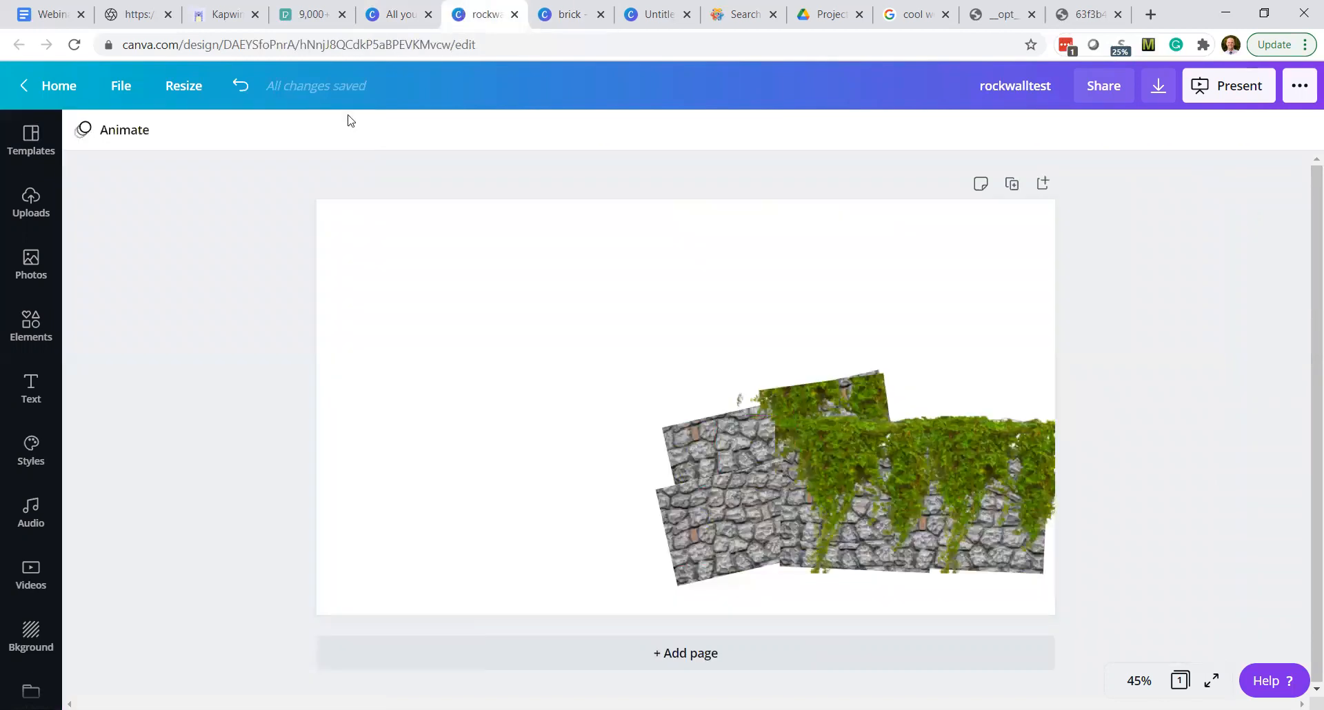
pyautogui.hotkey('ctrl', 'z')
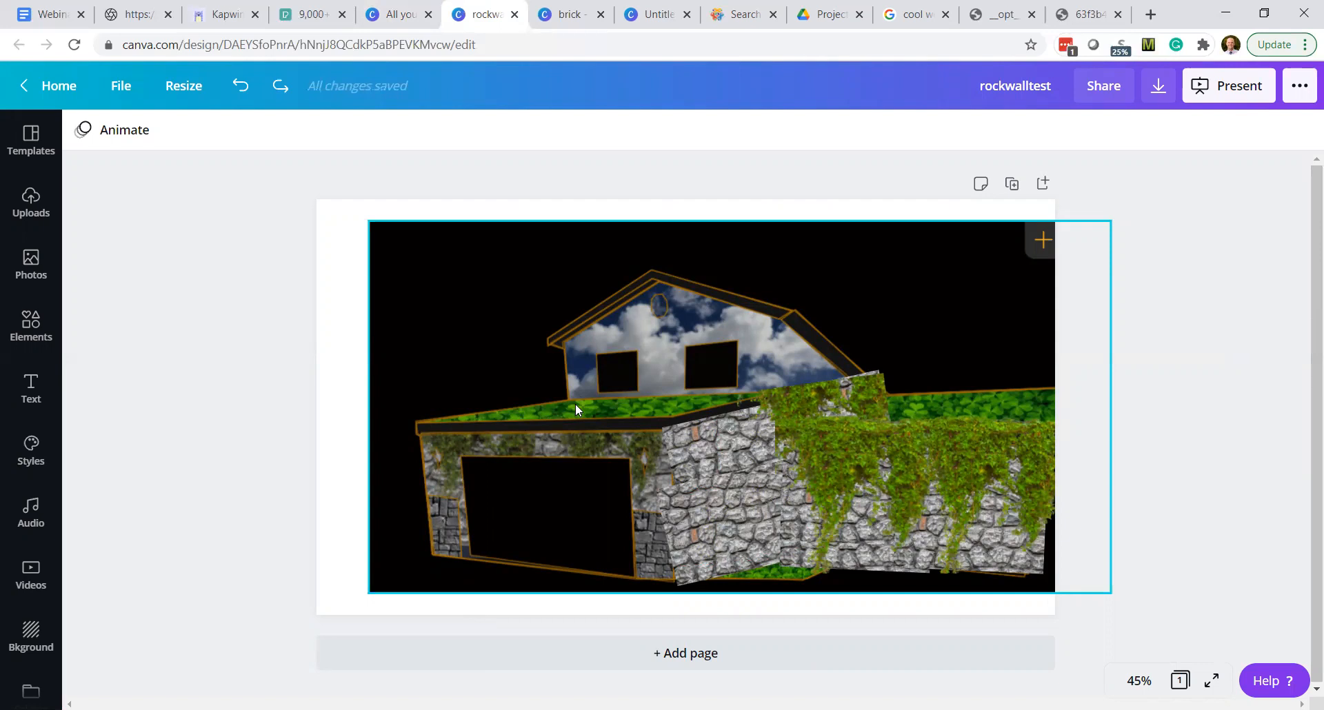
# - Try a slight rotation of the lower stone image on the inner wall
pyautogui.click(489, 447)
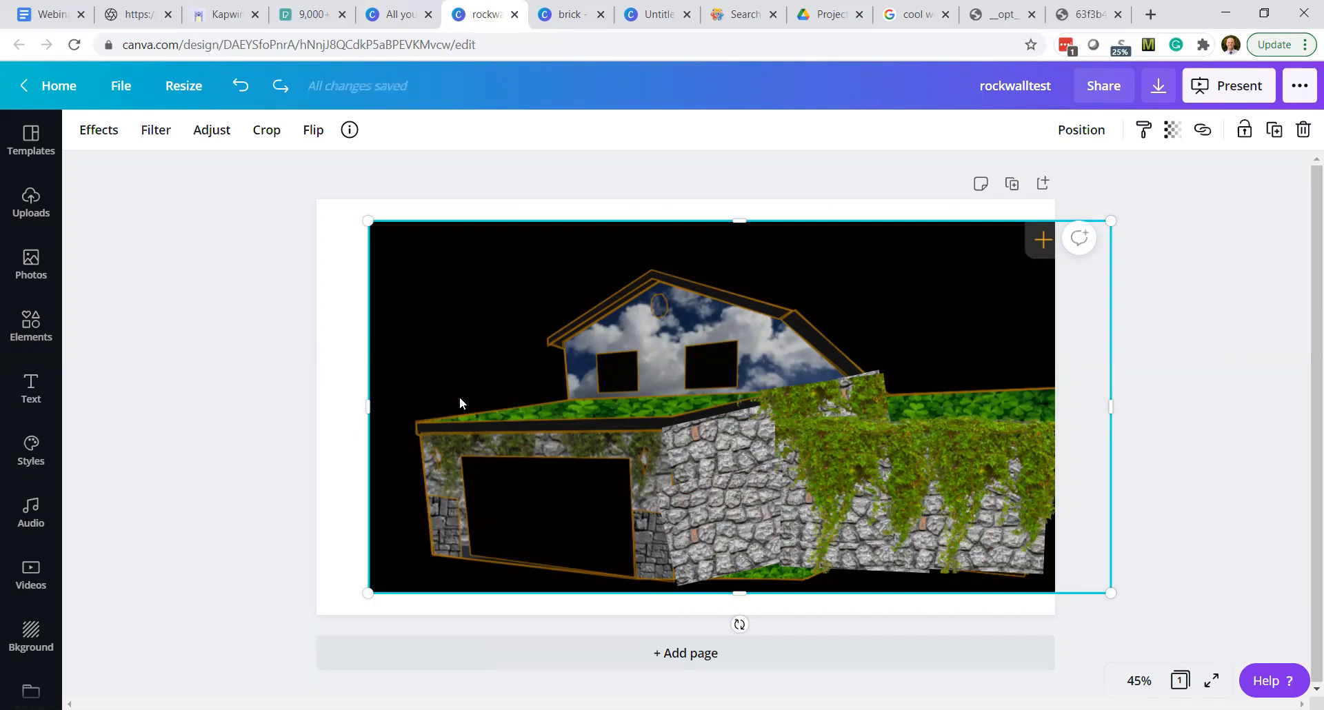
pyautogui.click(704, 516)
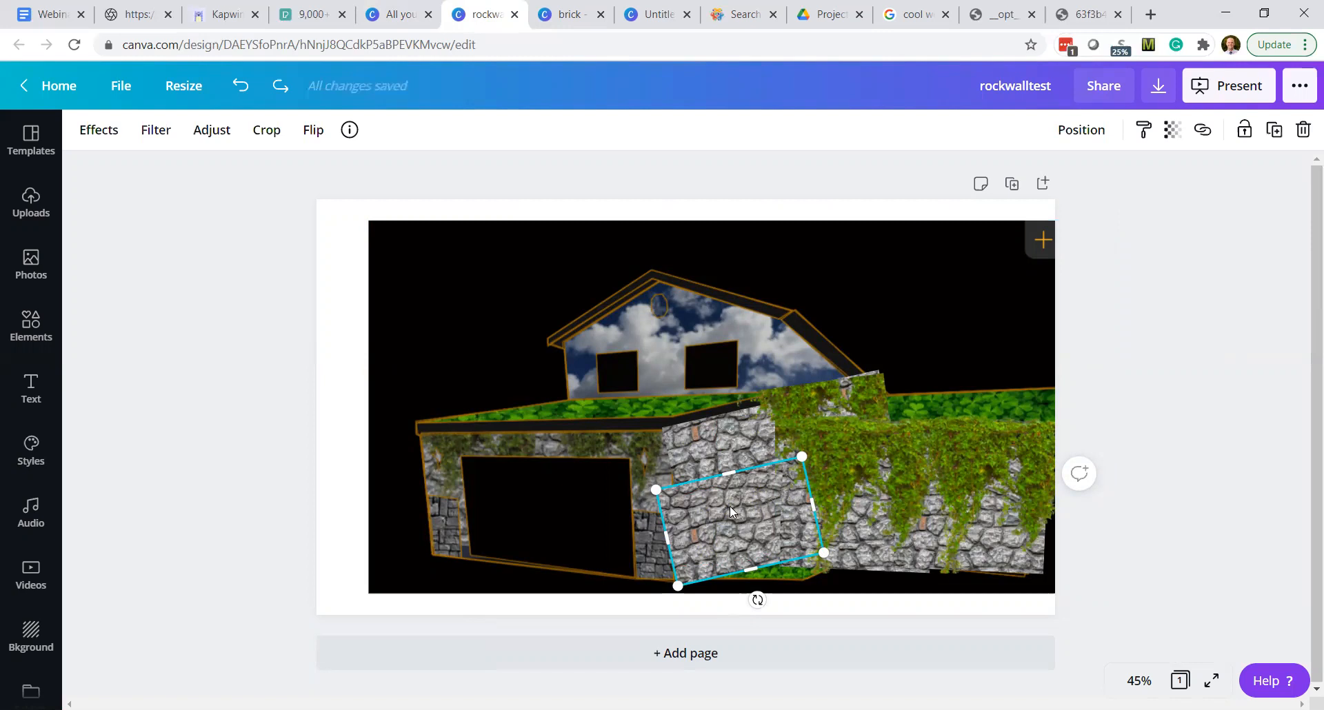
pyautogui.moveTo(755, 599)
pyautogui.mouseDown()
pyautogui.moveTo(720, 589)
pyautogui.moveTo(752, 591)
pyautogui.mouseUp()
# - Switch to Luxedo, go back to the project list and open the Holidays folder to view its projects
pyautogui.click(129, 21)
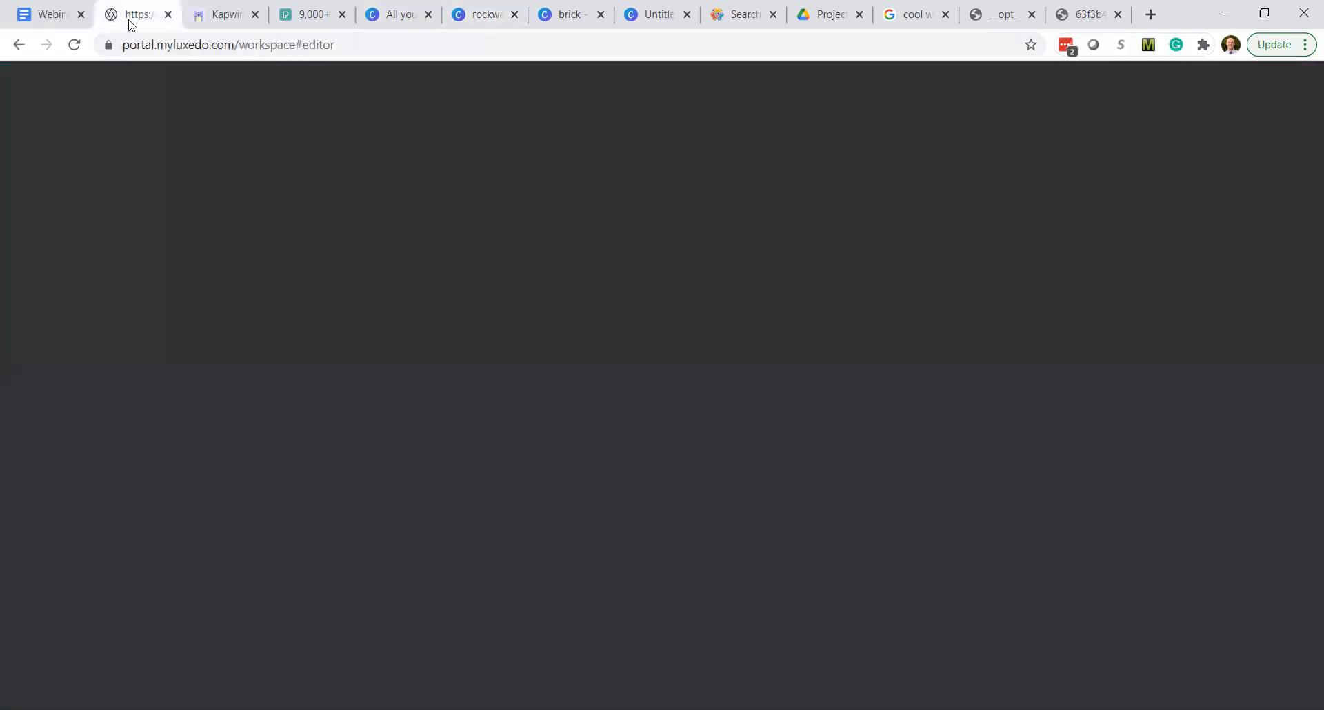
pyautogui.click(77, 87)
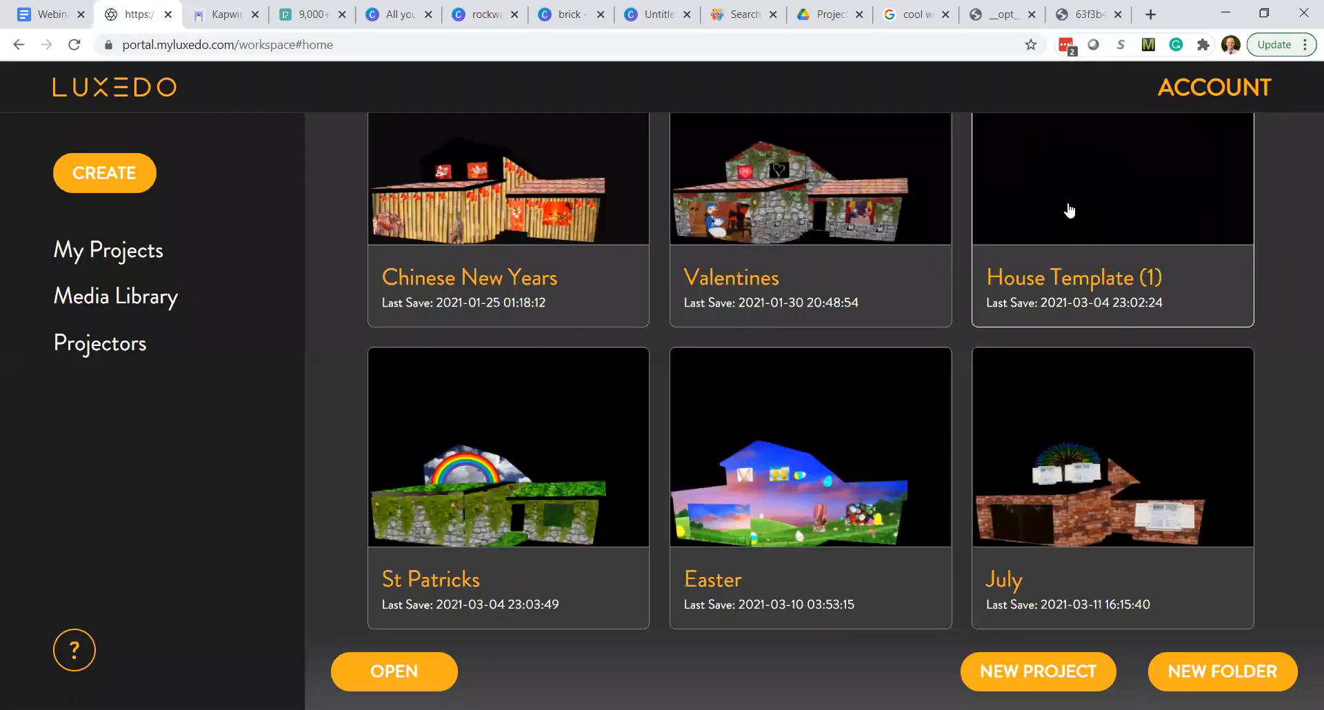
pyautogui.doubleClick(550, 457)
pyautogui.click(18, 44)
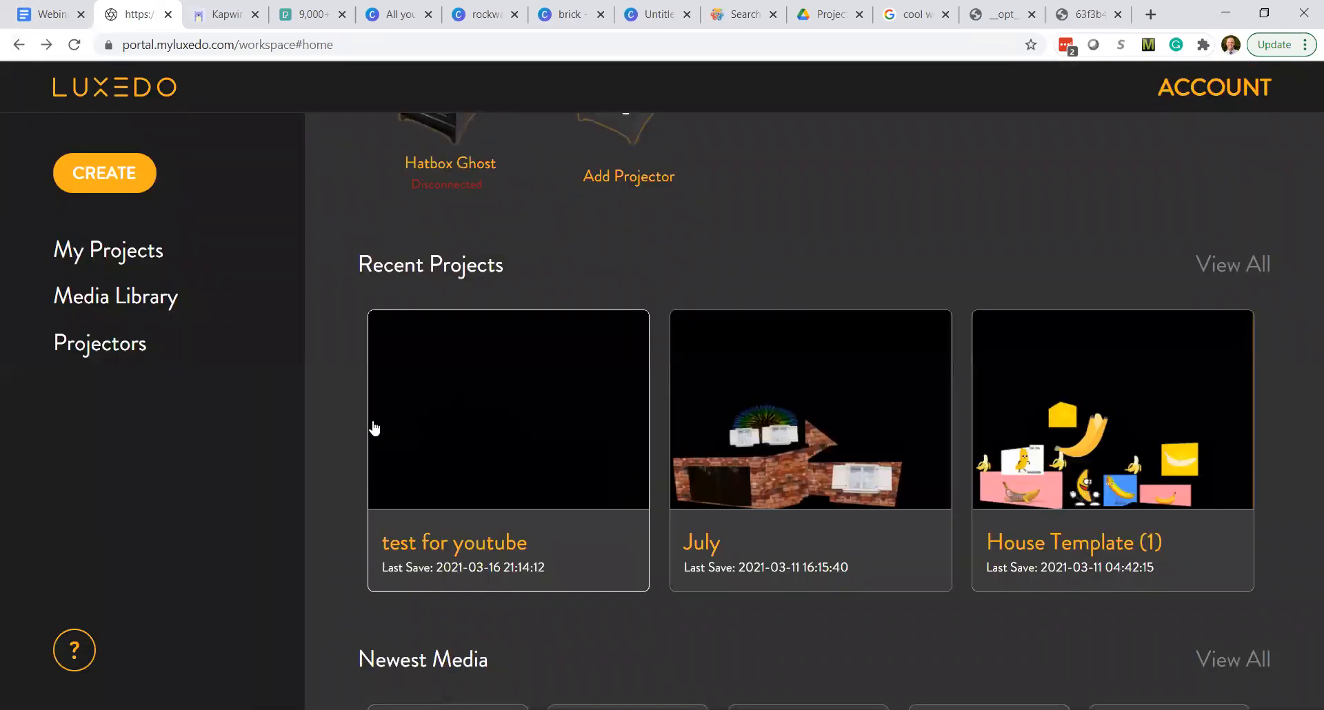
pyautogui.click(136, 259)
pyautogui.click(1109, 200)
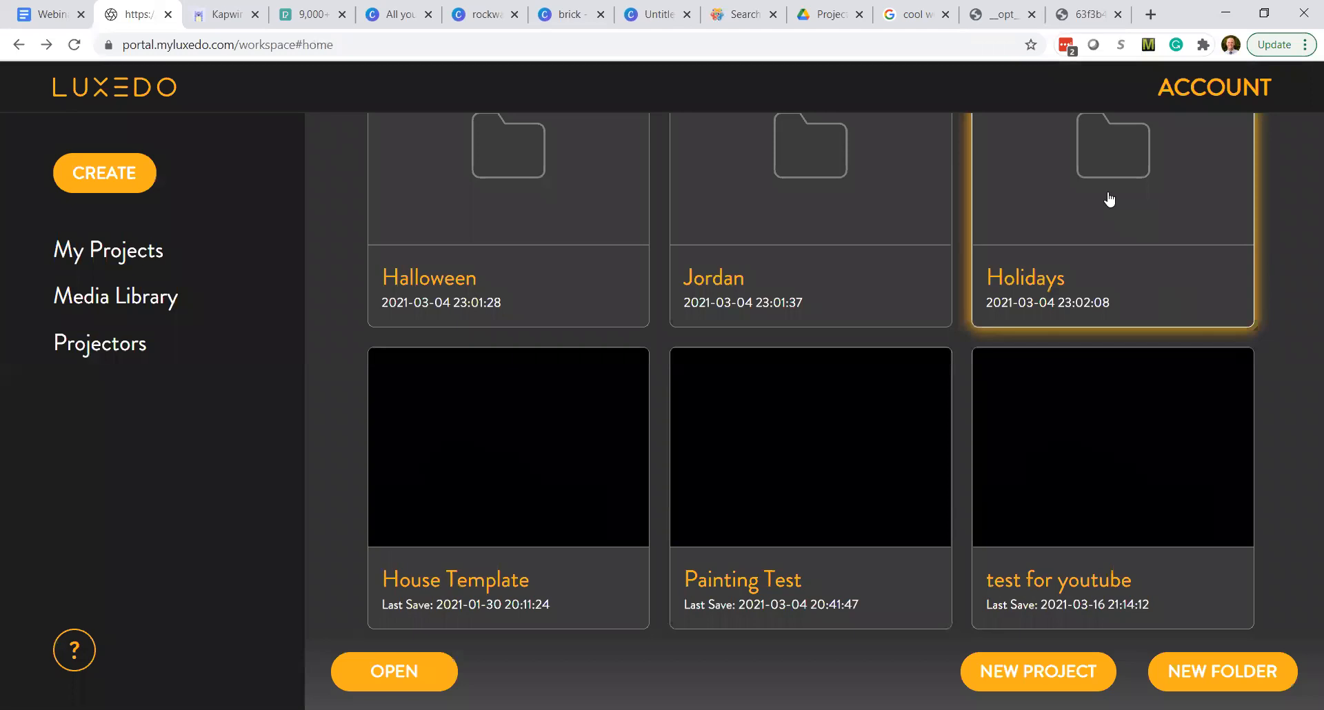
pyautogui.doubleClick(1109, 200)
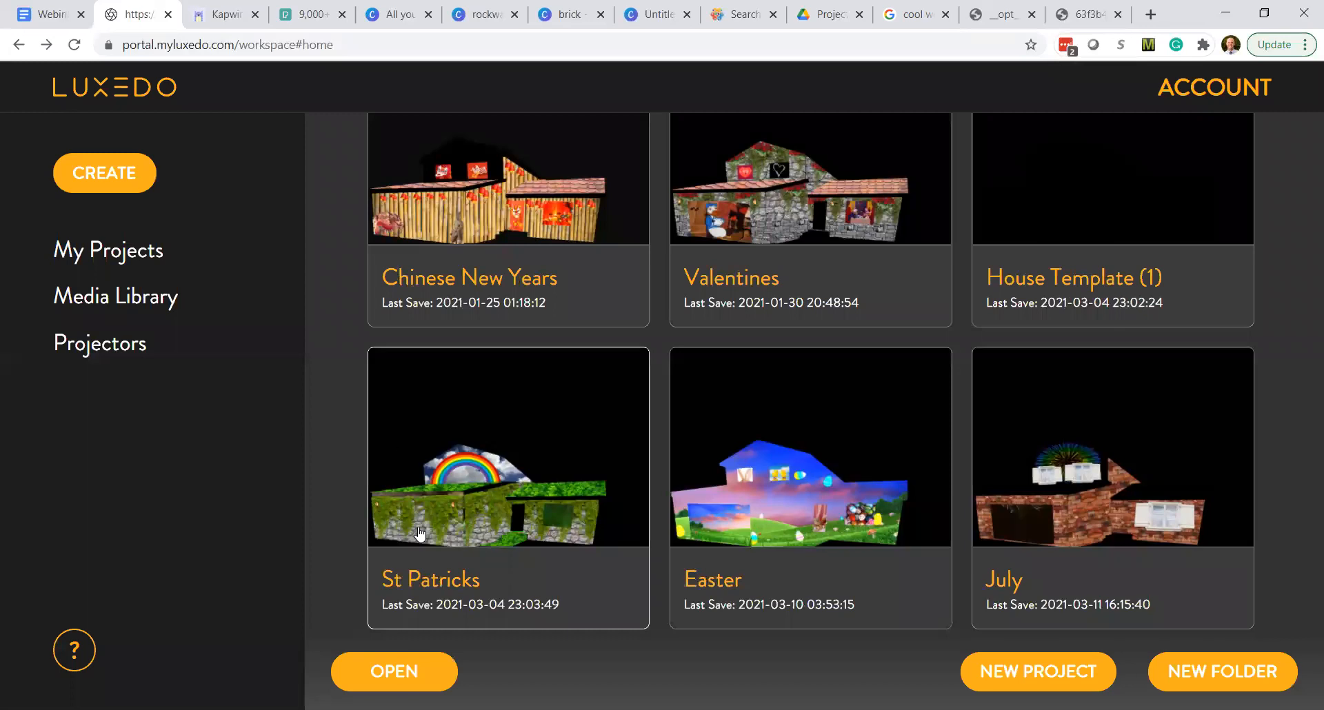
# - Switch to the untitled design in Canva and delete the bare tree image from its page
pyautogui.click(652, 14)
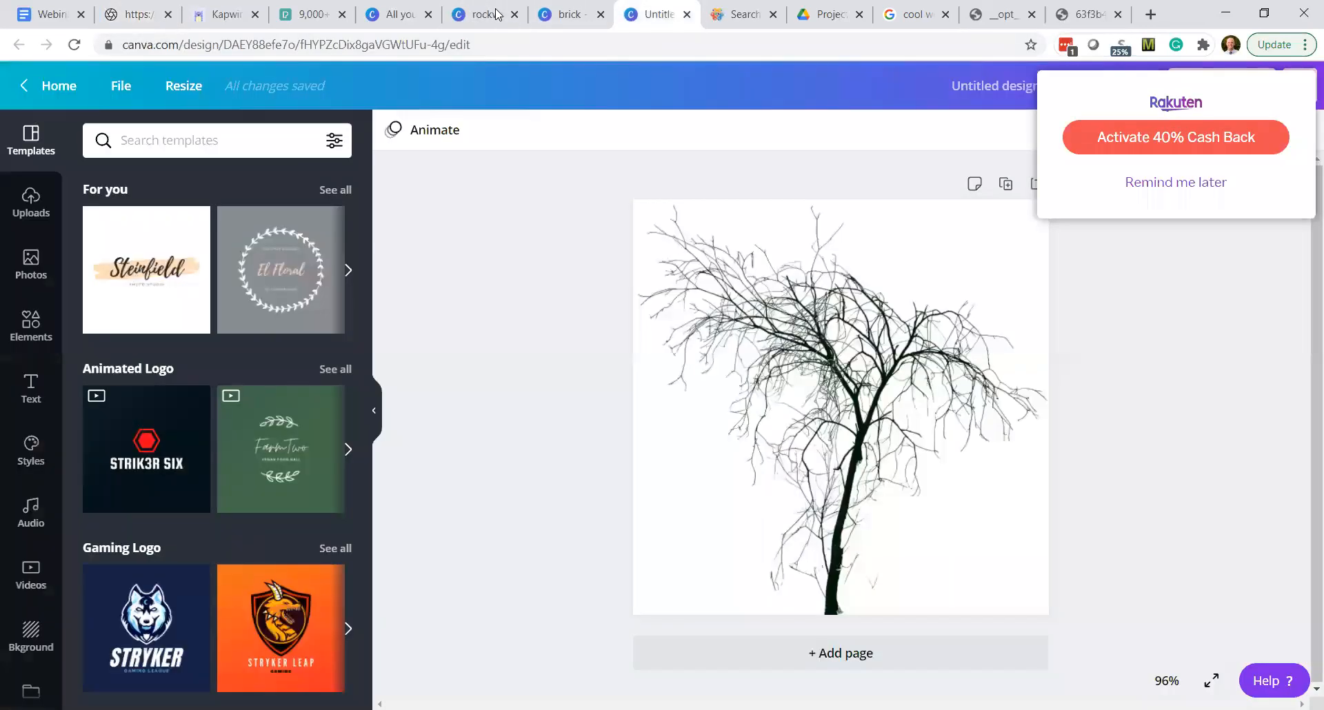
pyautogui.click(569, 15)
pyautogui.click(490, 20)
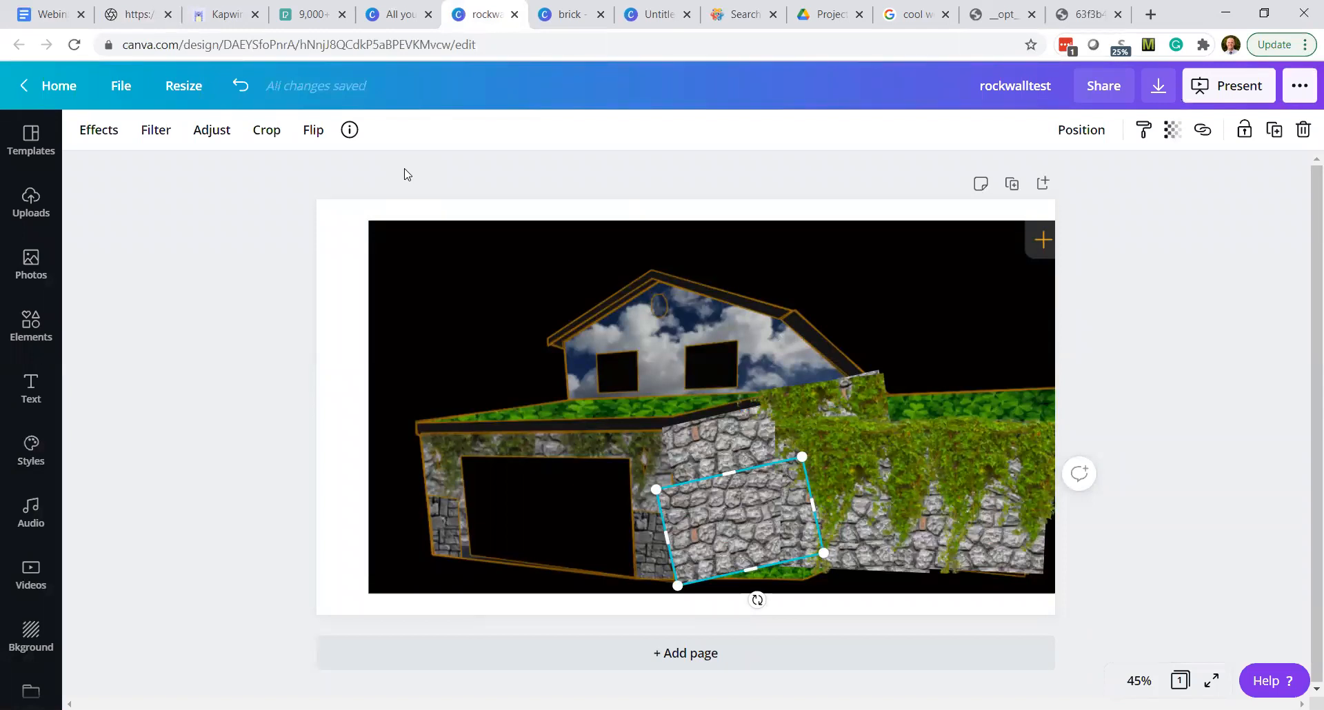
pyautogui.click(655, 14)
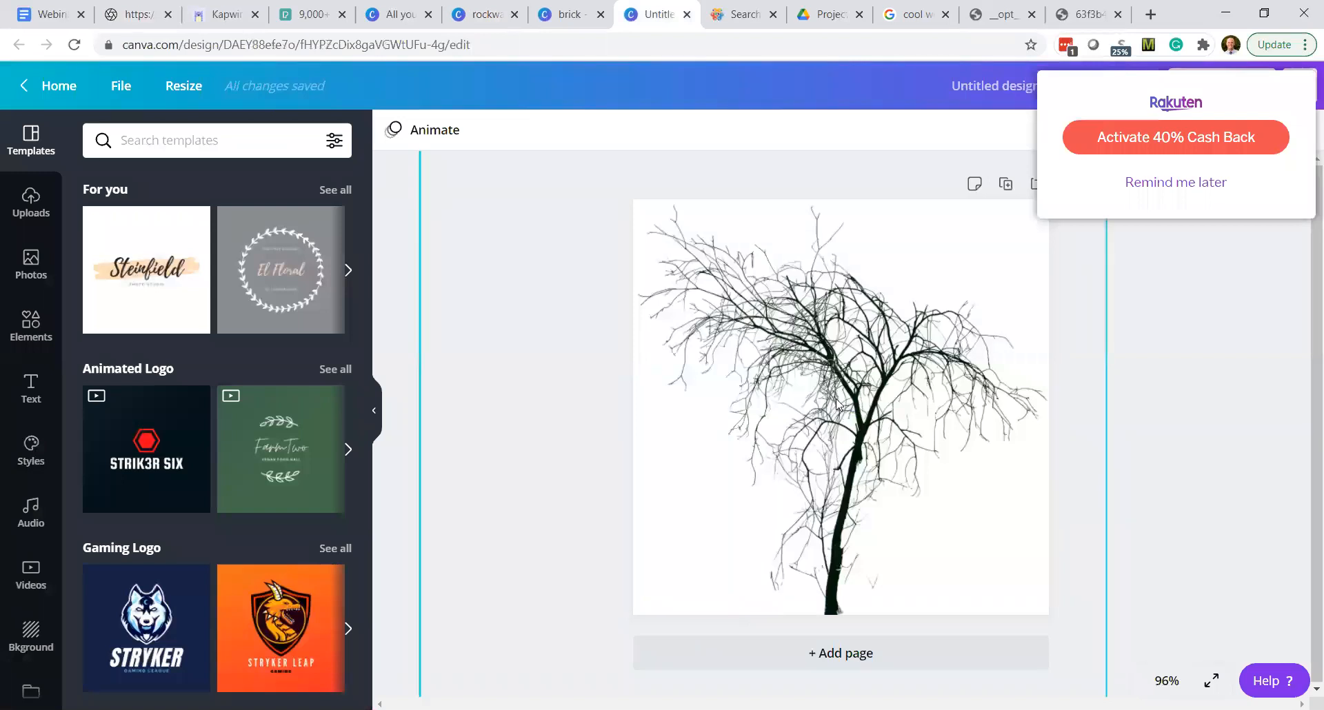
pyautogui.click(836, 403)
pyautogui.press('Delete')
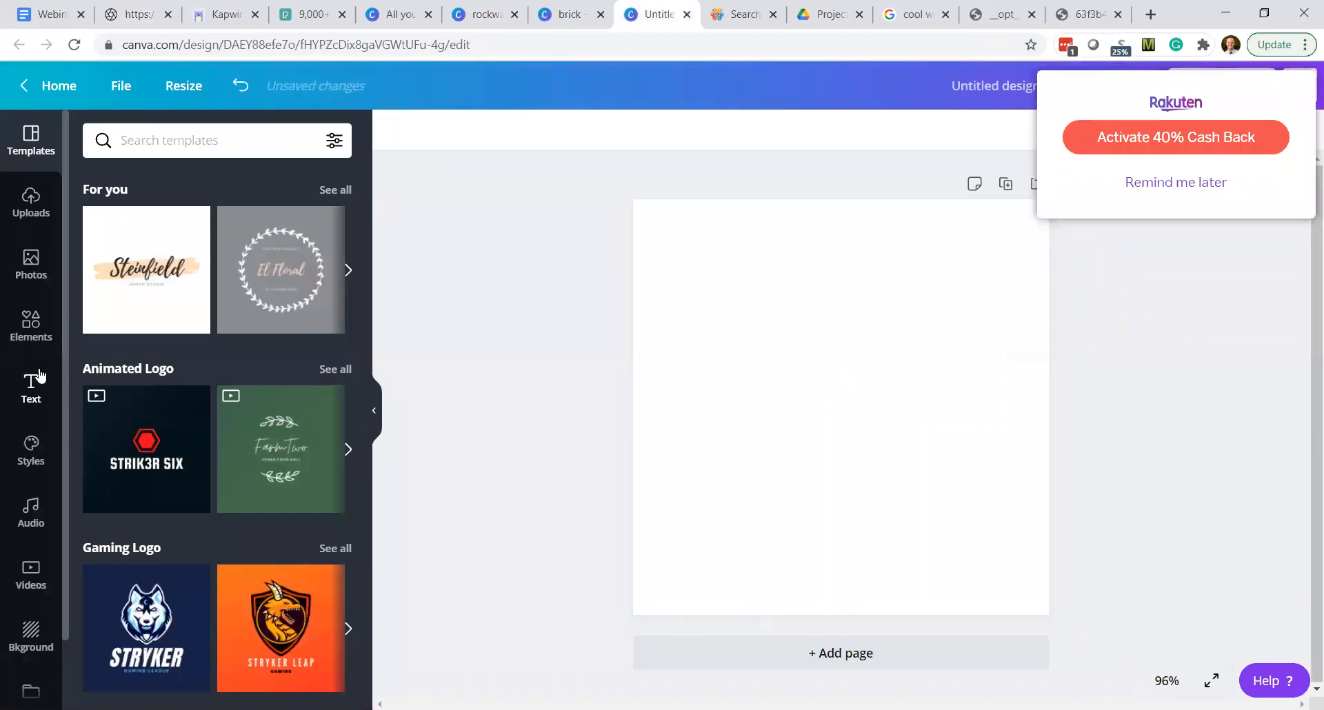
# - Search the Canva photos for "spooky", then refine the search to "spooky tree"
pyautogui.click(26, 266)
pyautogui.click(147, 138)
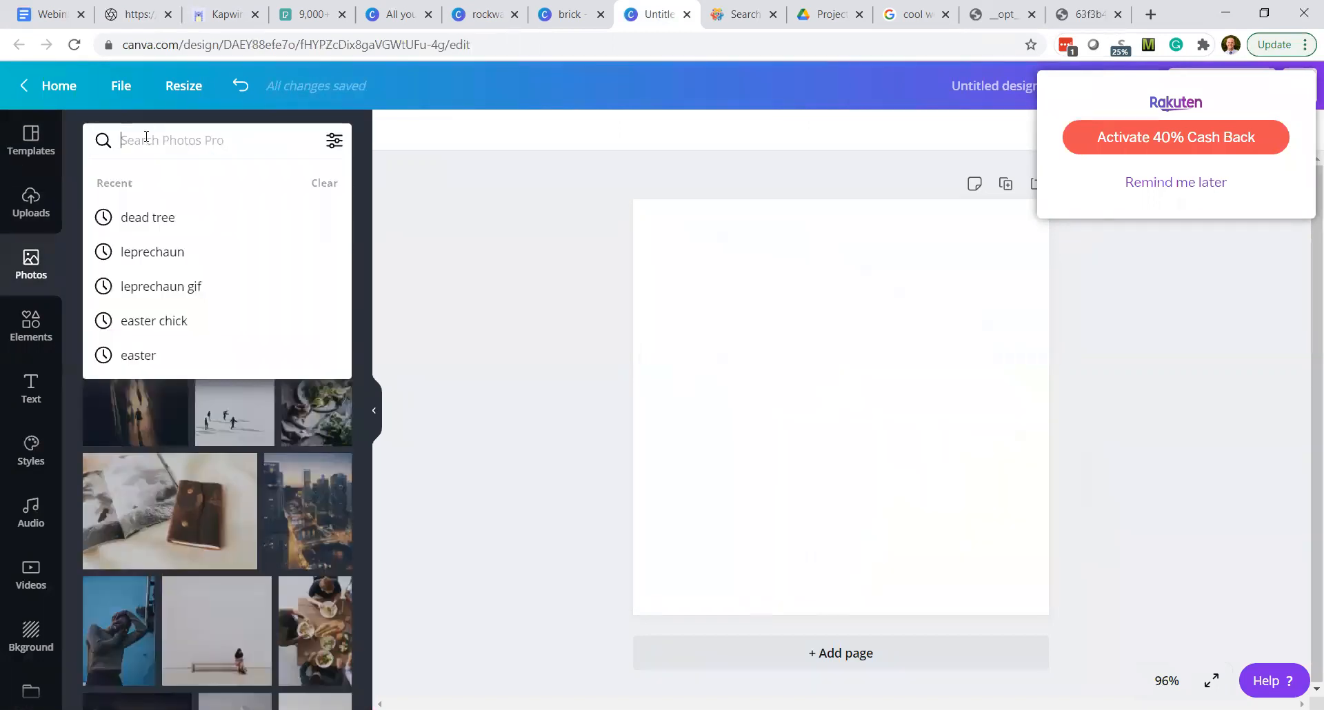
pyautogui.write('spooky')
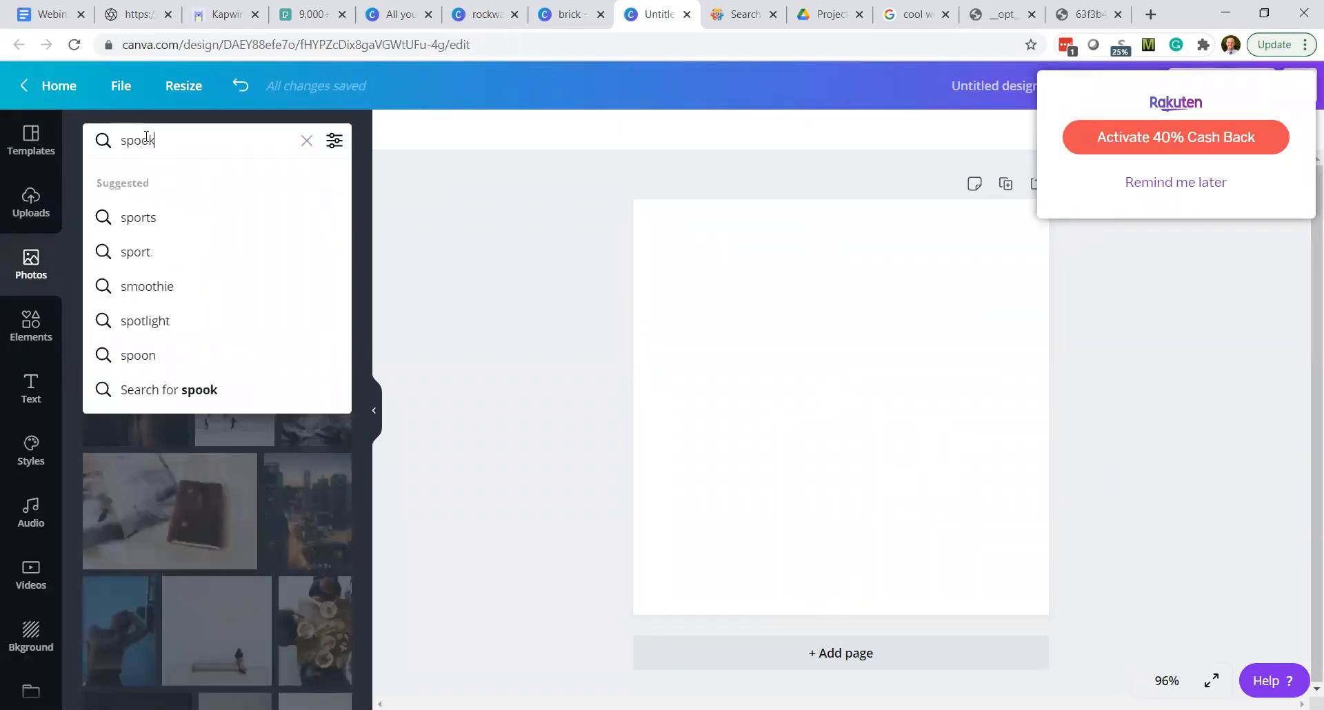
pyautogui.press('Return')
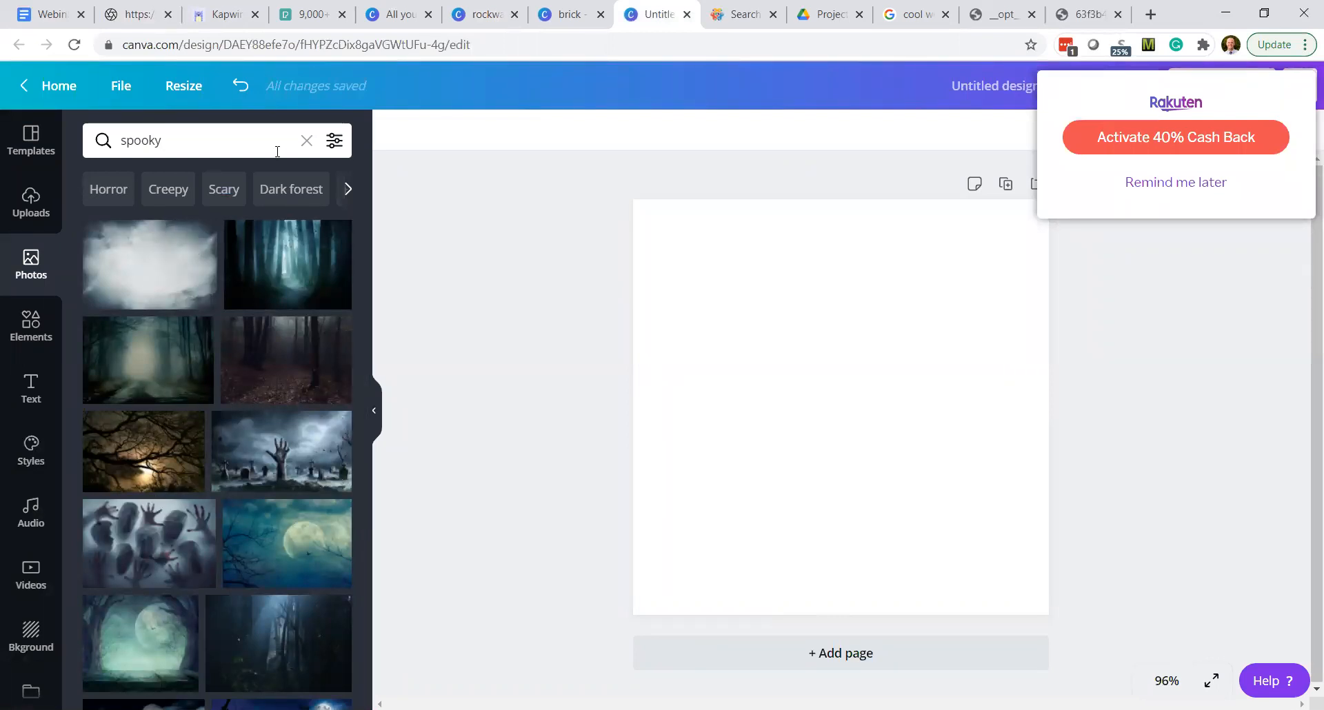
pyautogui.click(254, 138)
pyautogui.write('tree')
pyautogui.press('Return')
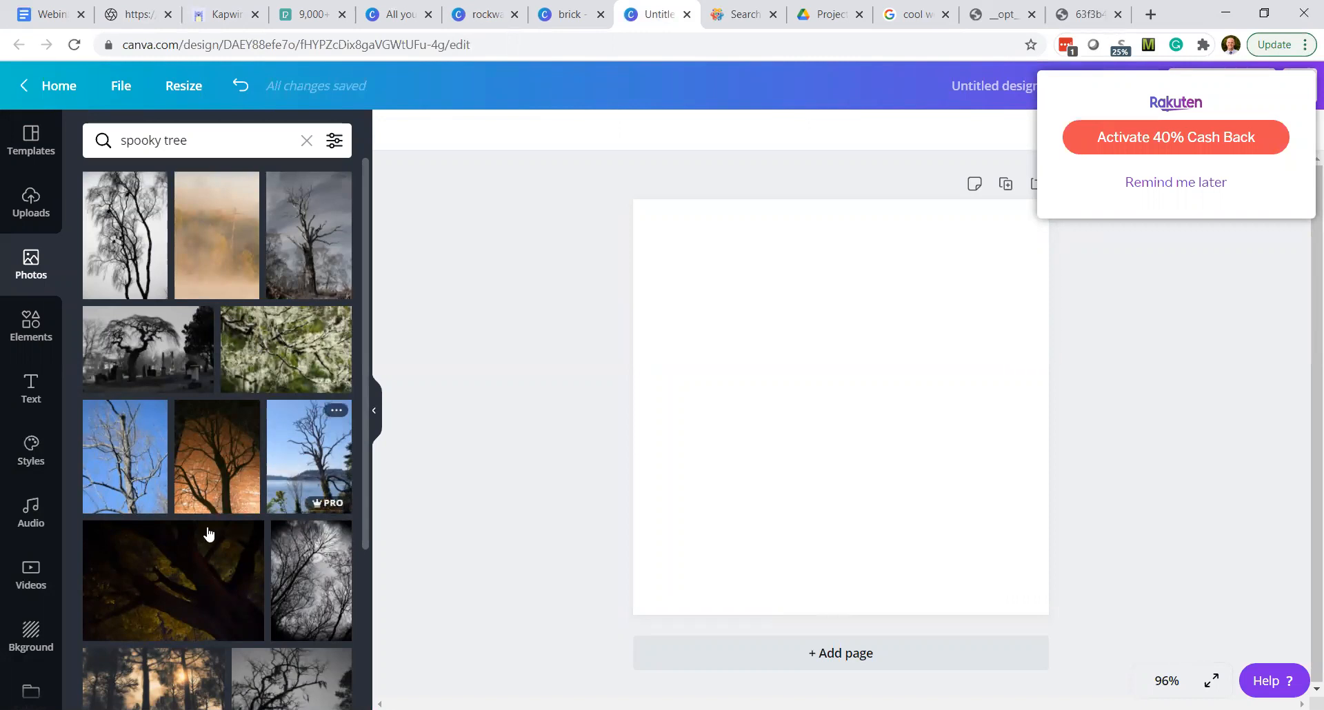
# - Add the black-and-white photo of a spreading bare tree to the page and remove its background
pyautogui.scroll(-6, 366, 420)
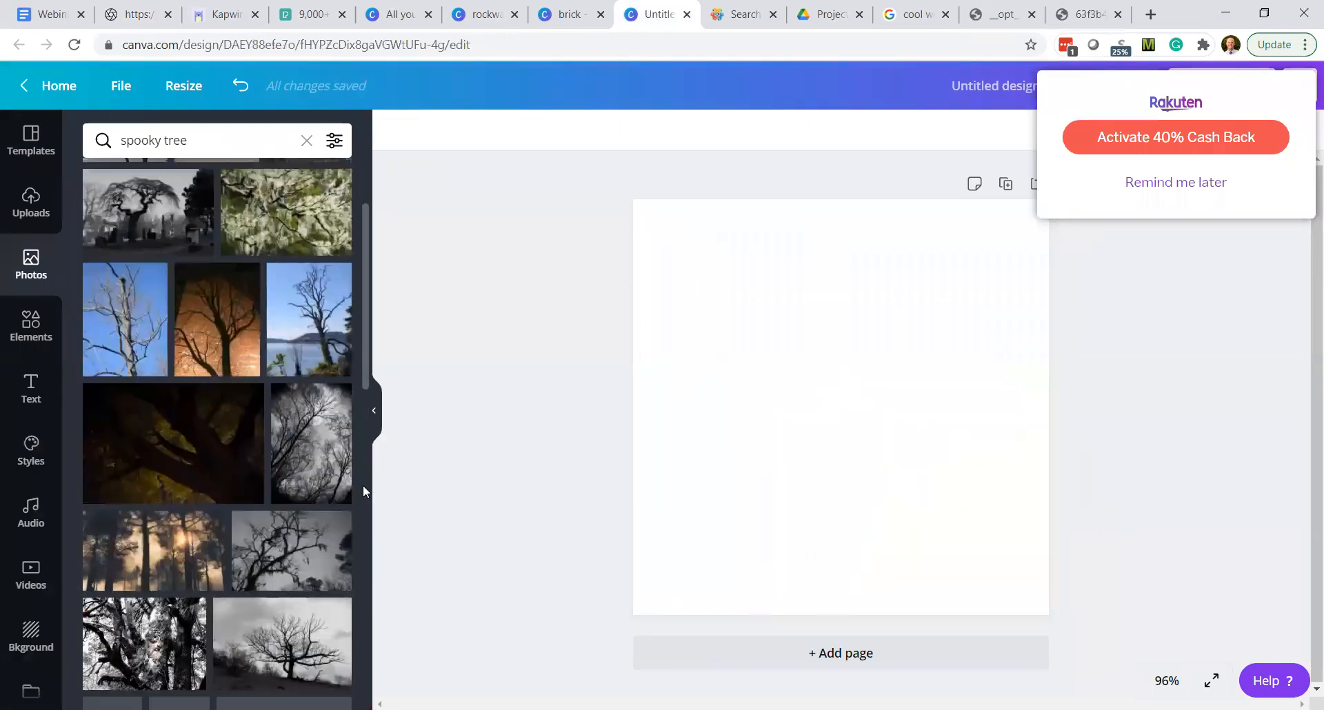
pyautogui.scroll(-1, 364, 590)
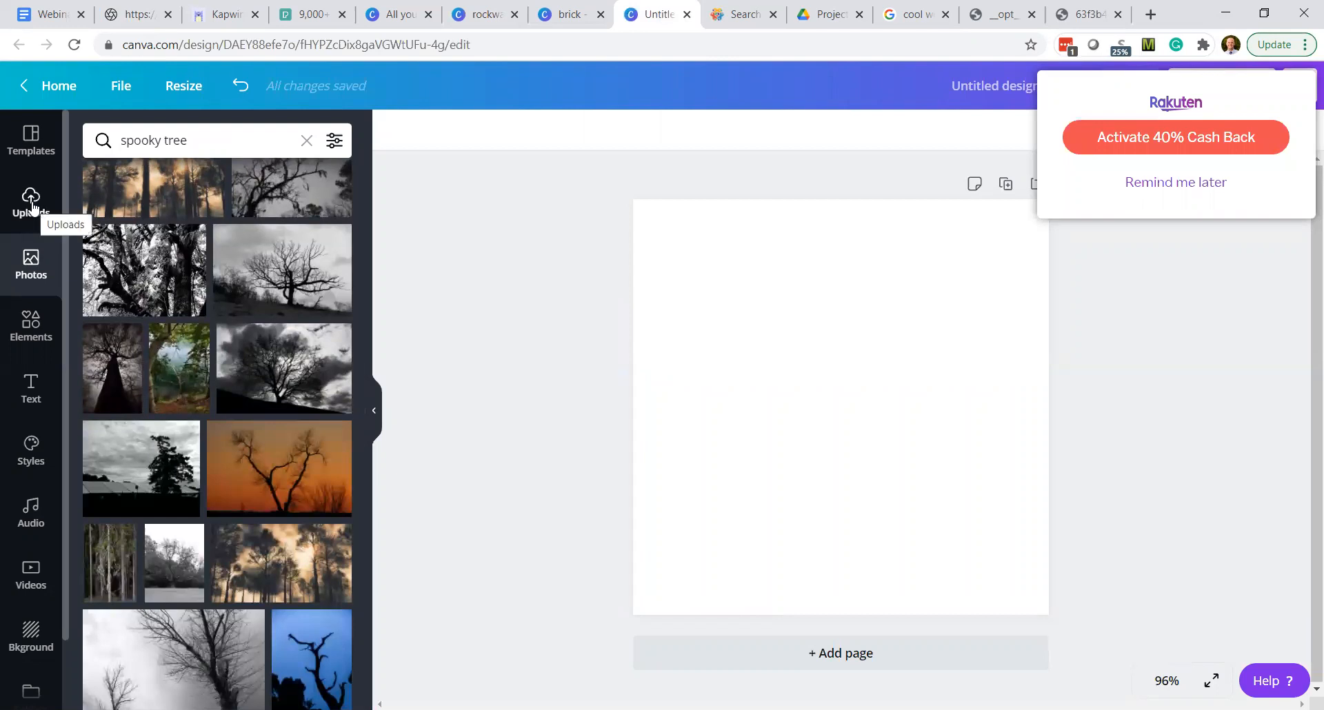
pyautogui.click(289, 289)
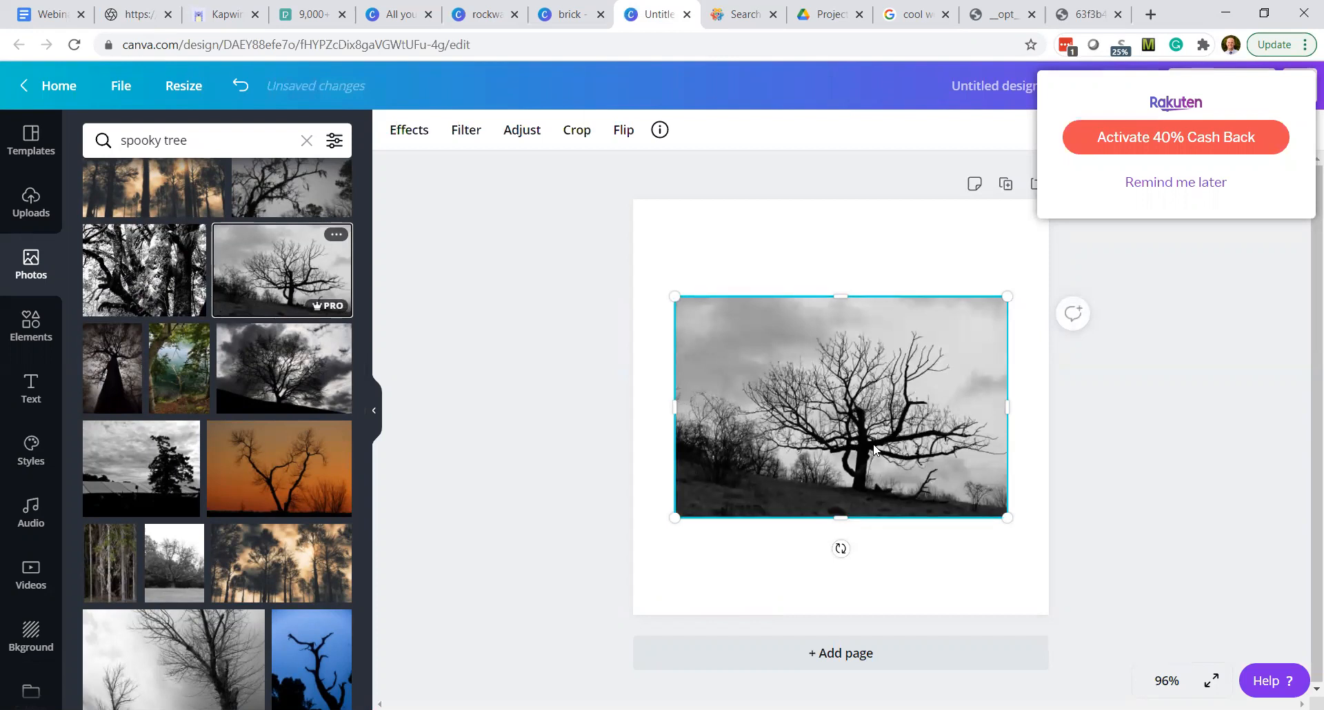
pyautogui.click(410, 131)
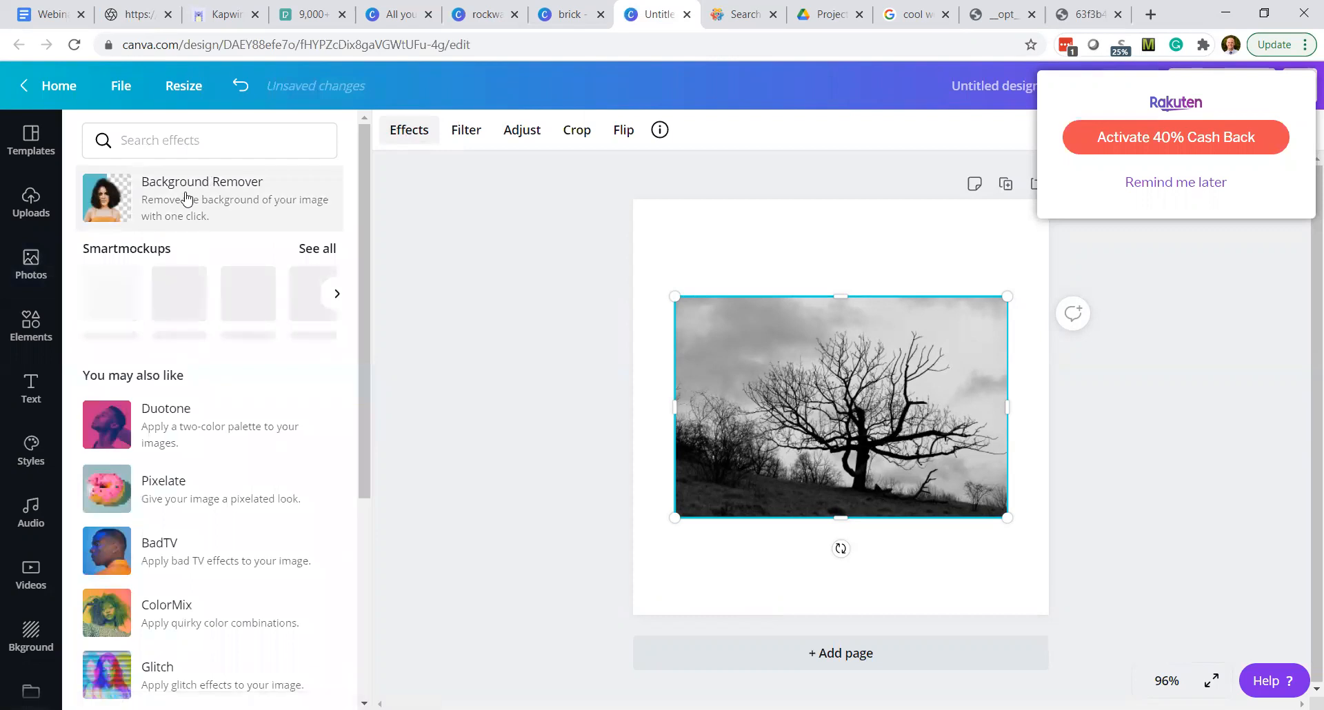
pyautogui.click(184, 199)
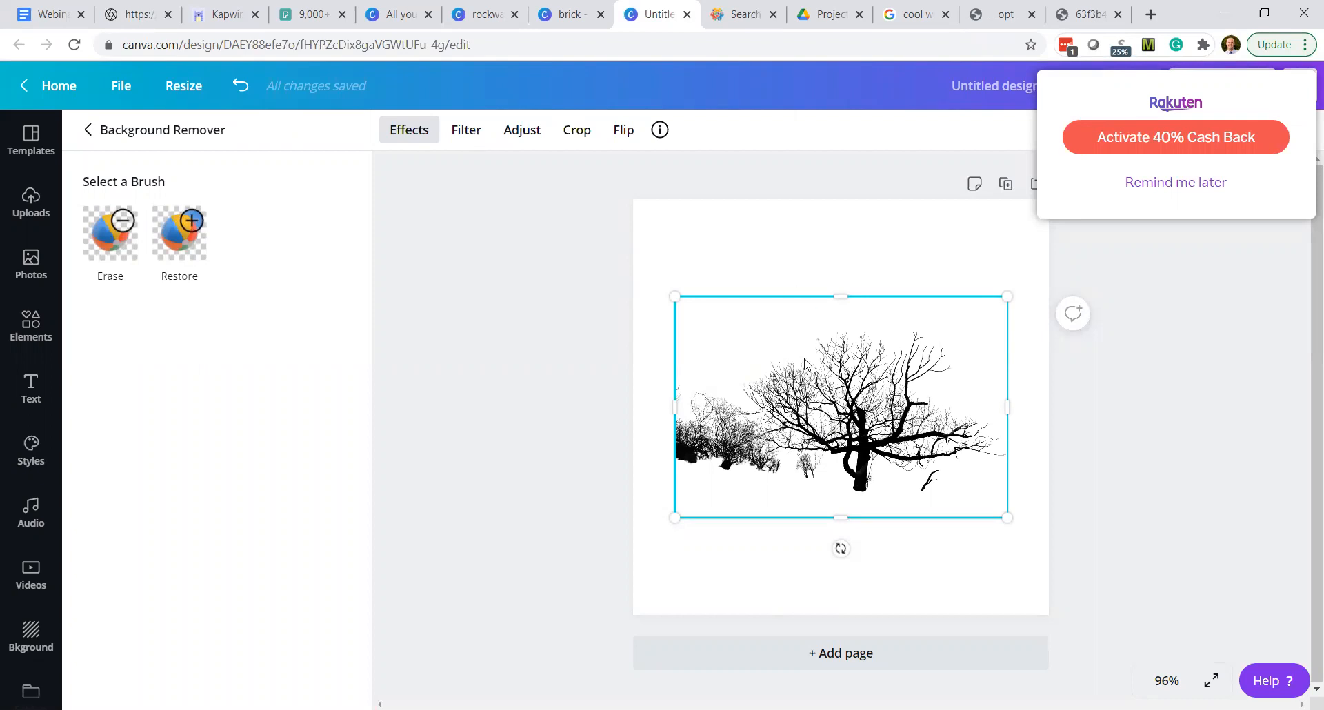
# - Set the tree image's contrast to 100 and try its brightness, returning brightness to 0
pyautogui.click(523, 133)
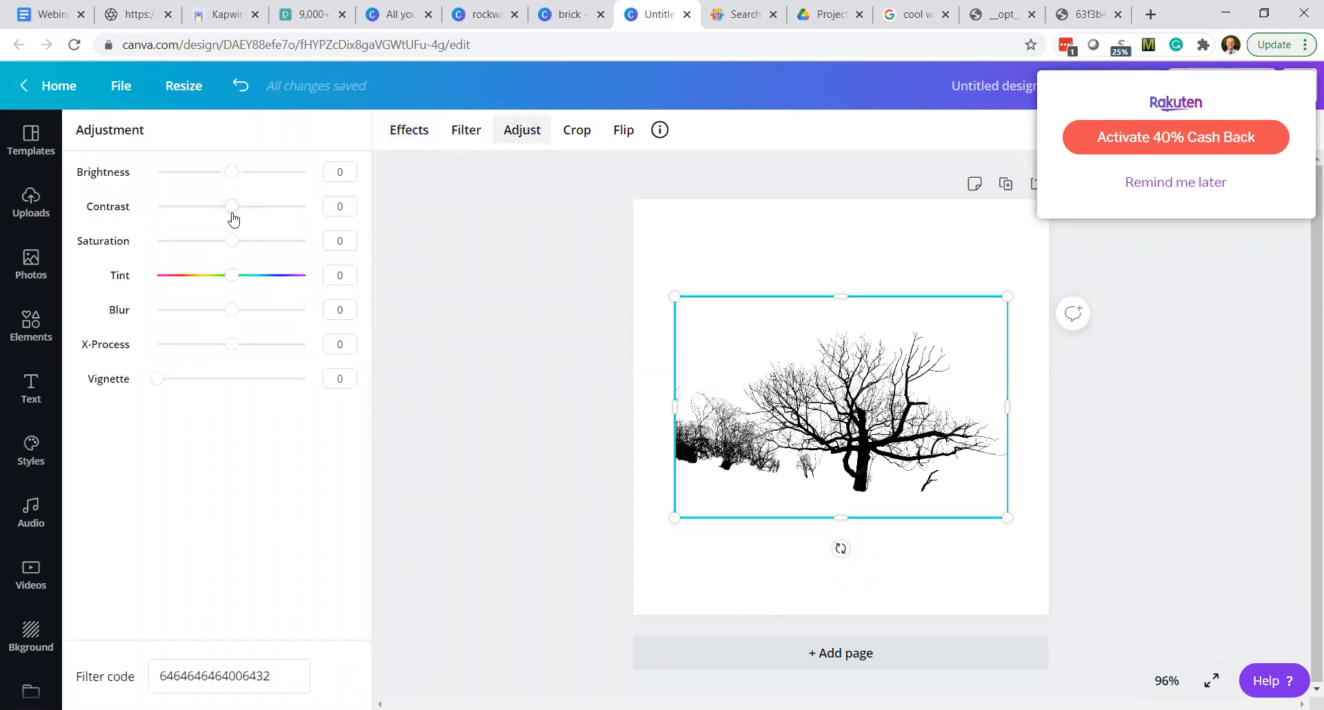
pyautogui.moveTo(232, 211); pyautogui.dragTo(299, 200)
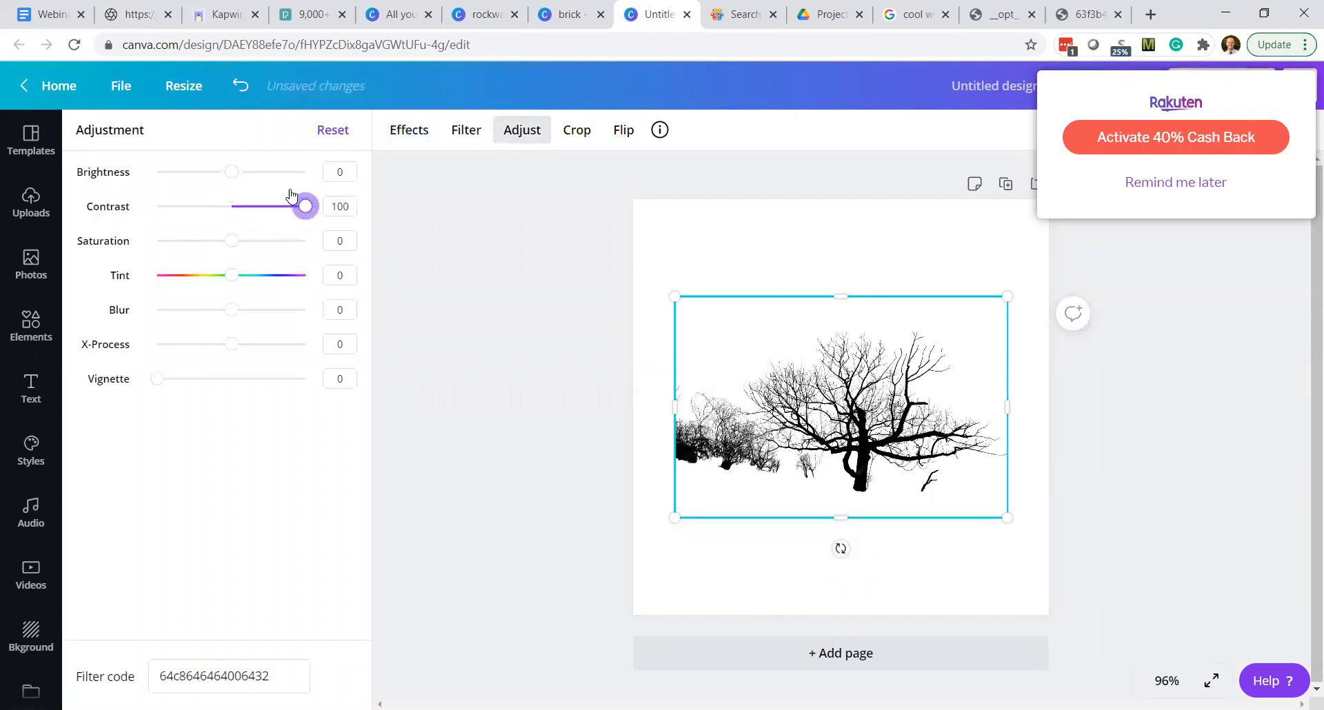
pyautogui.moveTo(146, 177); pyautogui.dragTo(231, 172)
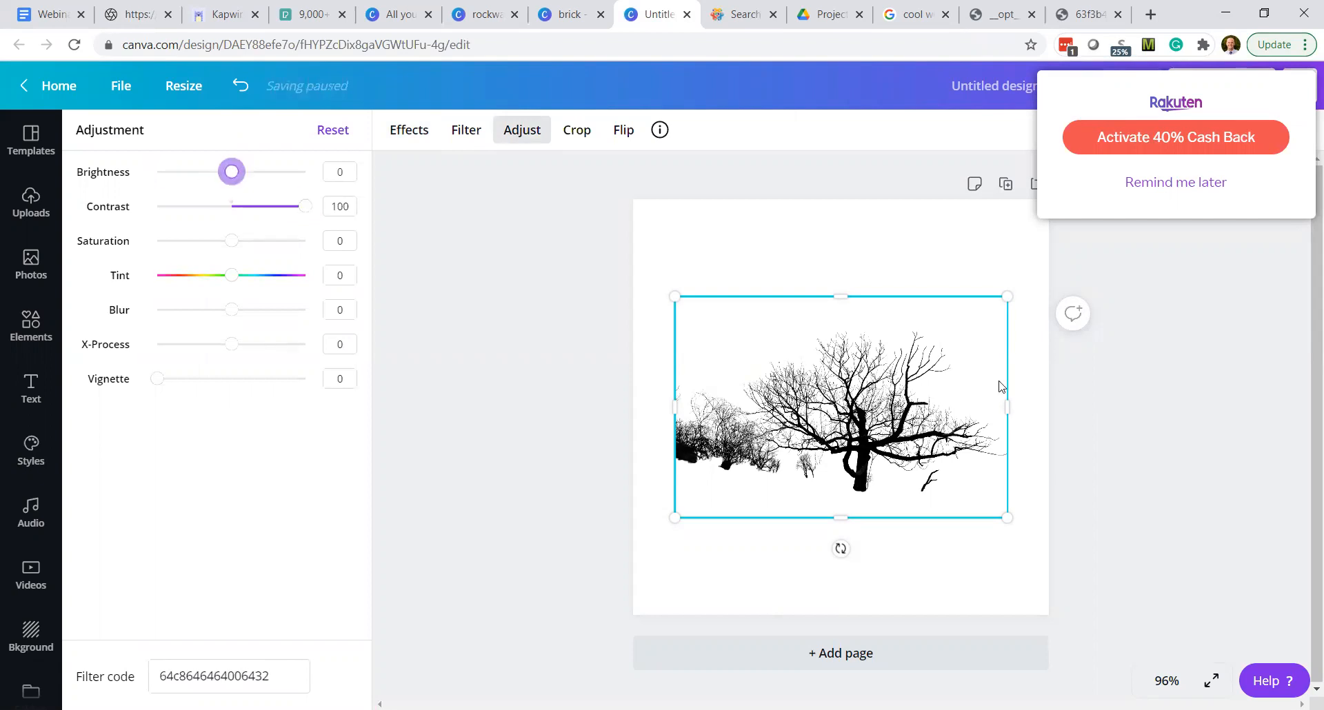
# - Enlarge the tree image from opposite corners until it extends past the page's sides, and centre the tree on the page
pyautogui.moveTo(670, 298); pyautogui.dragTo(550, 214)
pyautogui.moveTo(1009, 516); pyautogui.dragTo(1096, 578)
pyautogui.moveTo(888, 448); pyautogui.dragTo(867, 454)
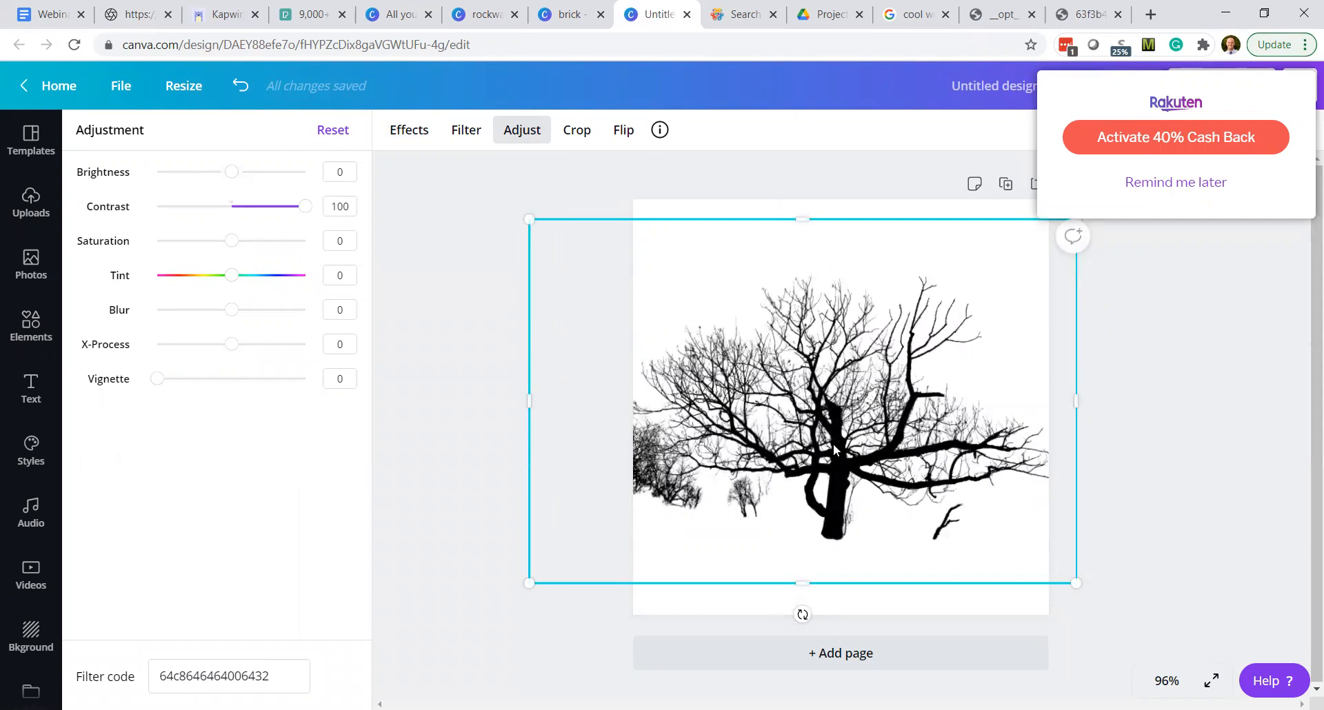
# - Switch to Luxedo, go to the project list, and return to the untitled Canva design
pyautogui.click(126, 21)
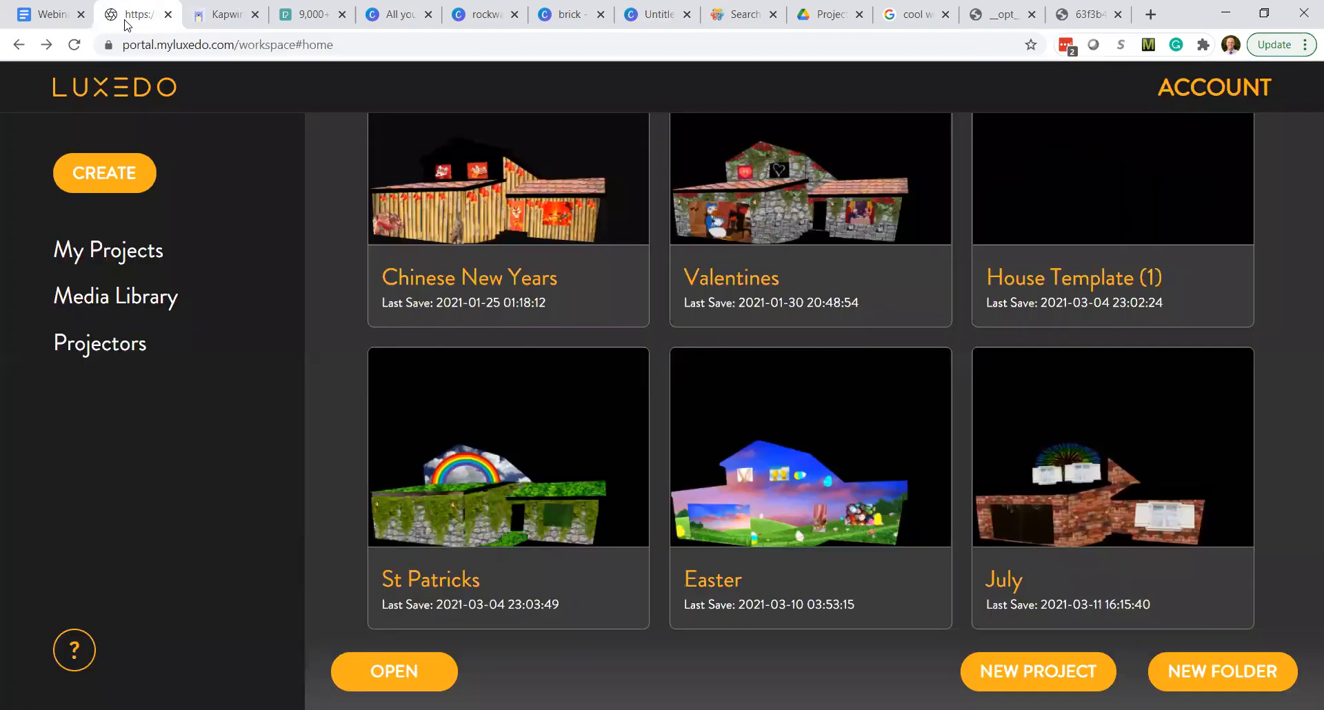
pyautogui.click(131, 253)
pyautogui.hotkey('ctrl', '8')
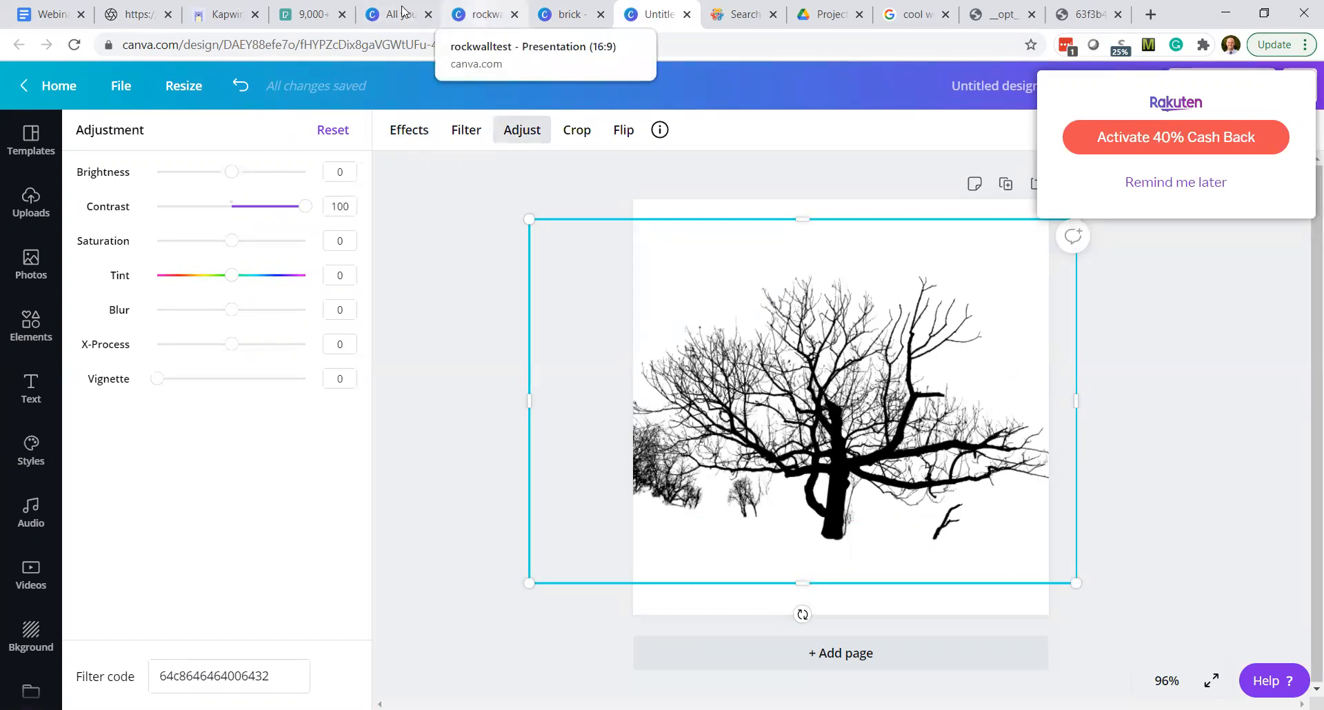
# - Switch to Kapwing, select the yellow cat-eye clip and apply the Chroma Key effect with the Key to Color channel
pyautogui.click(200, 14)
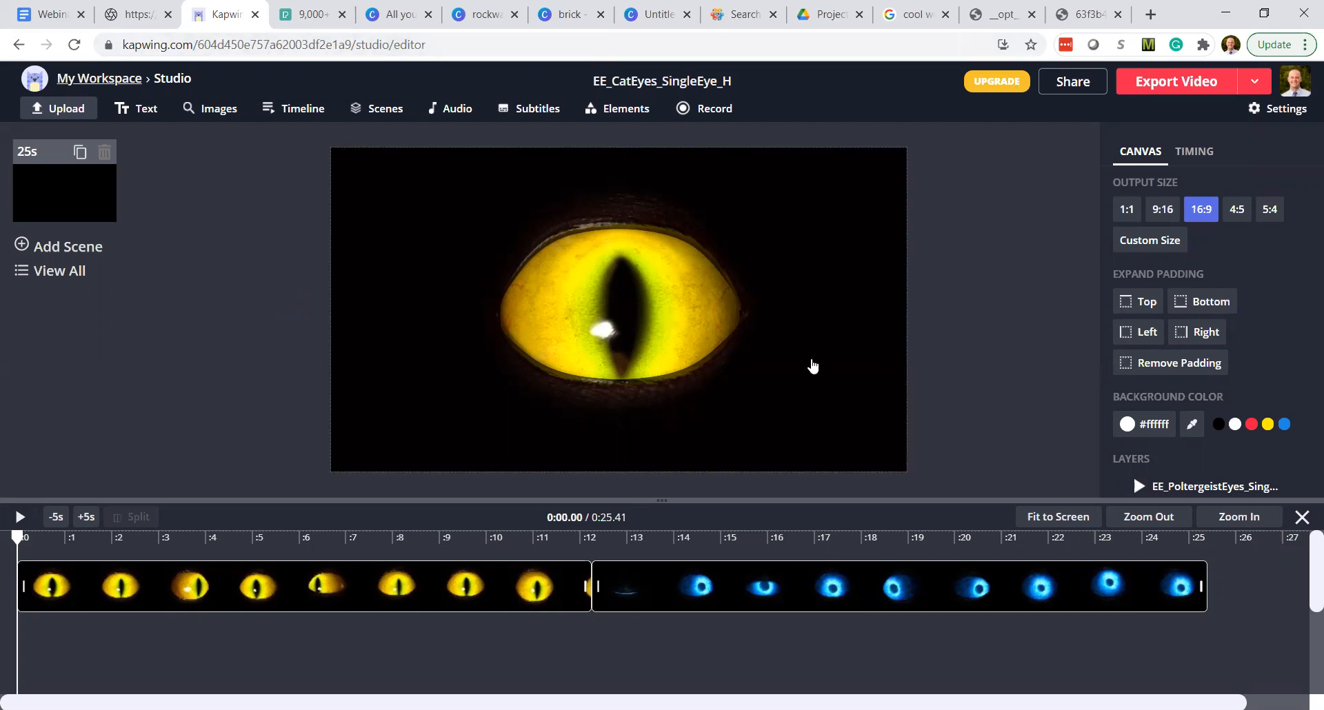
pyautogui.moveTo(17, 587)
pyautogui.mouseDown()
pyautogui.moveTo(116, 587)
pyautogui.moveTo(3, 587)
pyautogui.mouseUp()
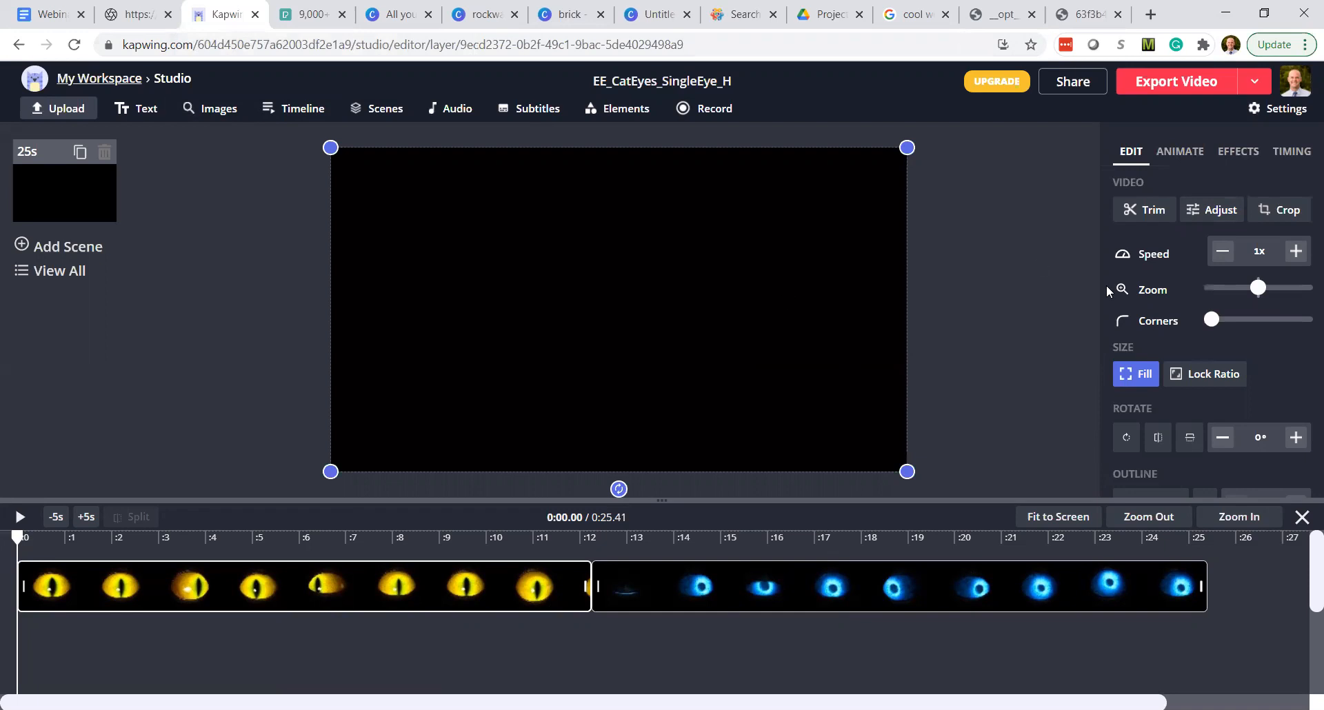
pyautogui.click(1237, 153)
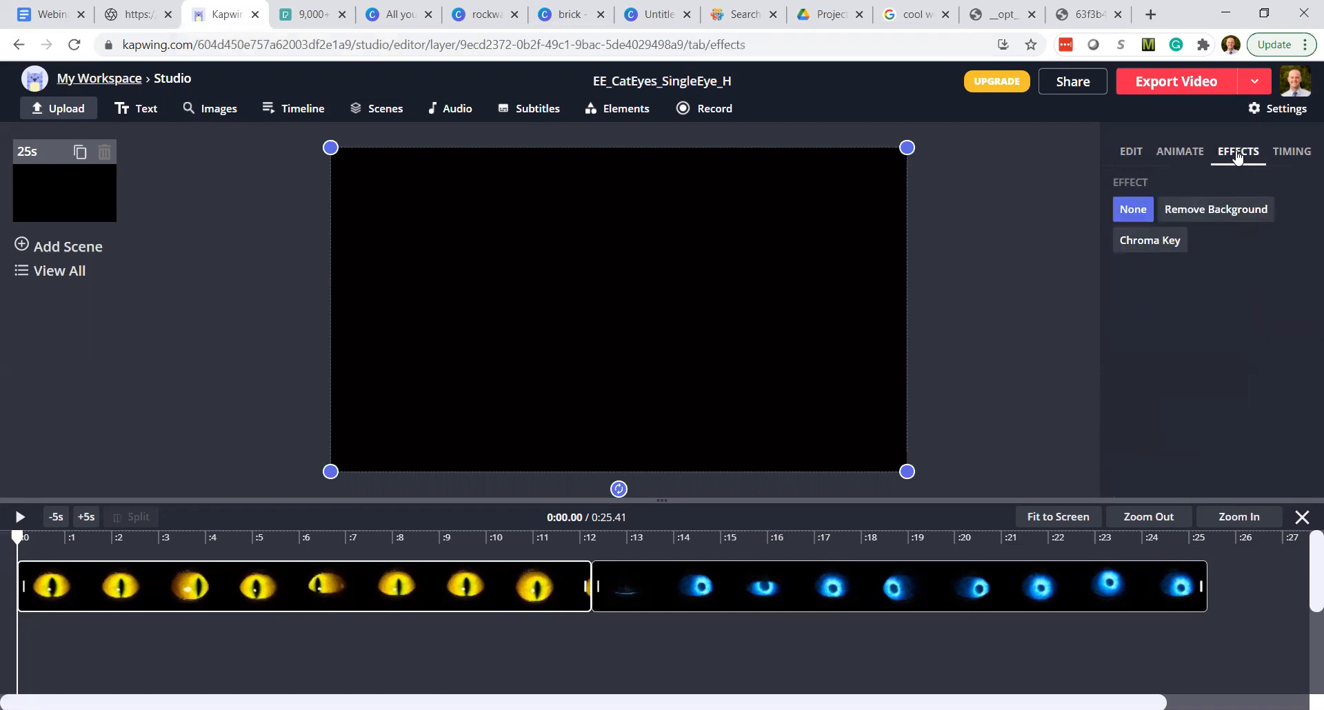
pyautogui.click(1156, 245)
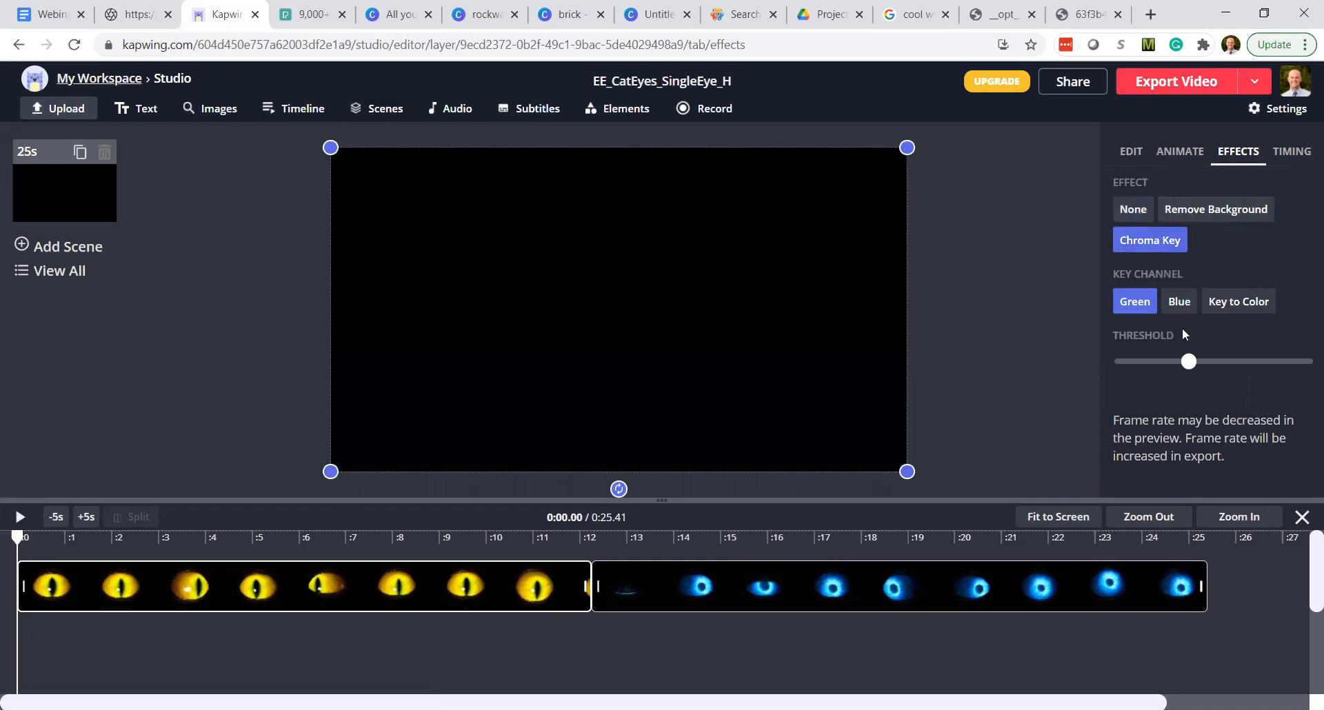
pyautogui.click(1228, 315)
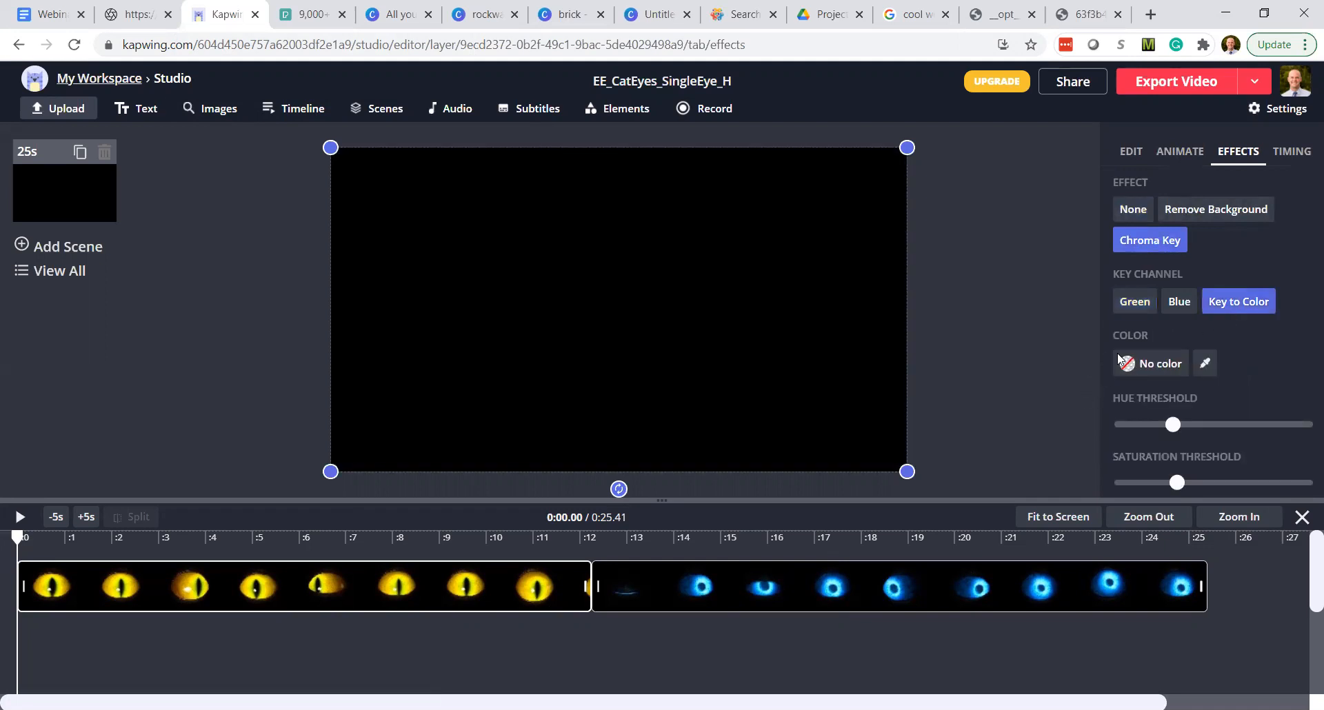
# - Choose black (#000000) as the chroma key color, closing the eyedropper without picking a color
pyautogui.click(1205, 361)
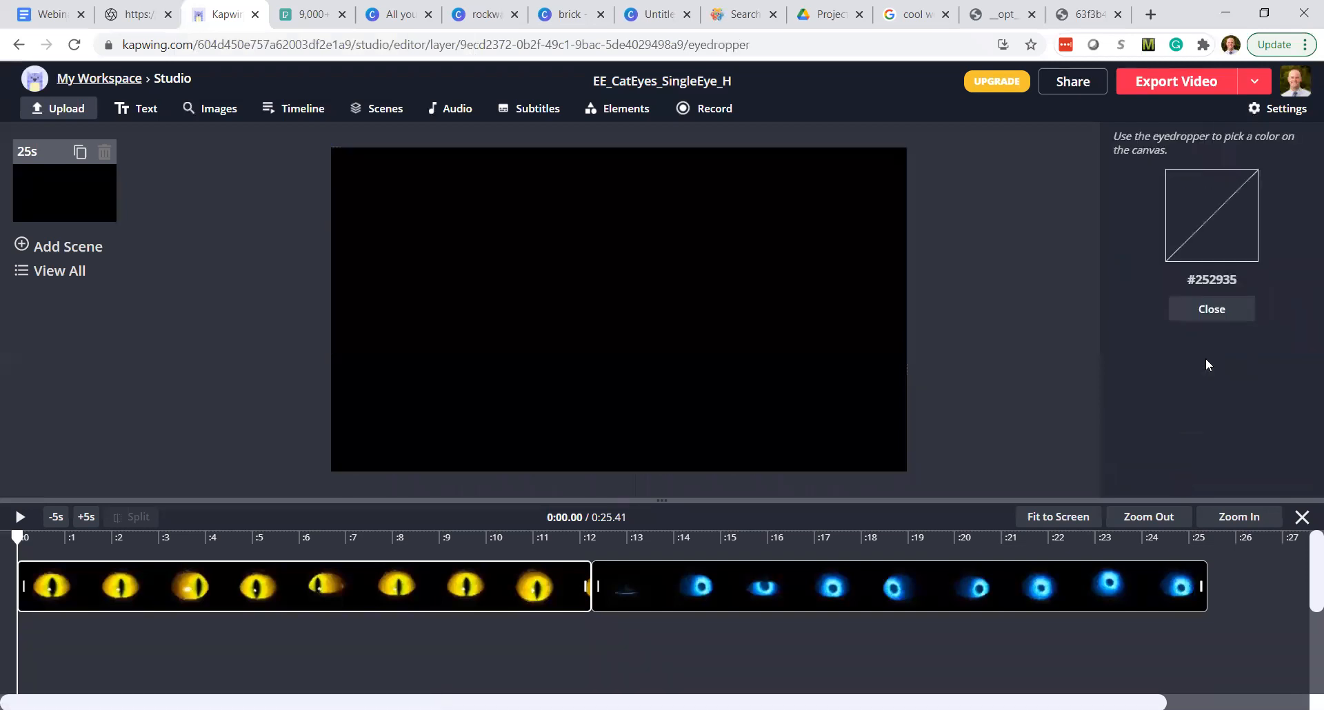
pyautogui.click(1211, 310)
pyautogui.click(1128, 366)
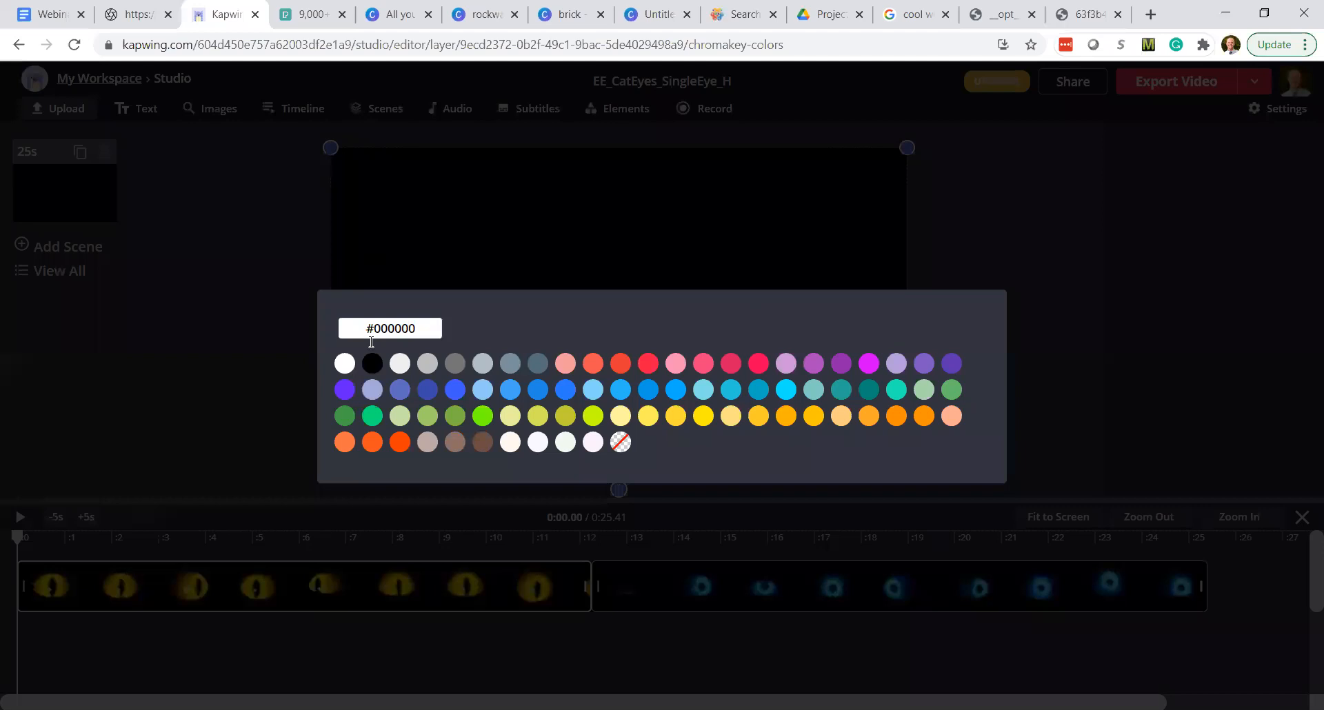
pyautogui.click(378, 371)
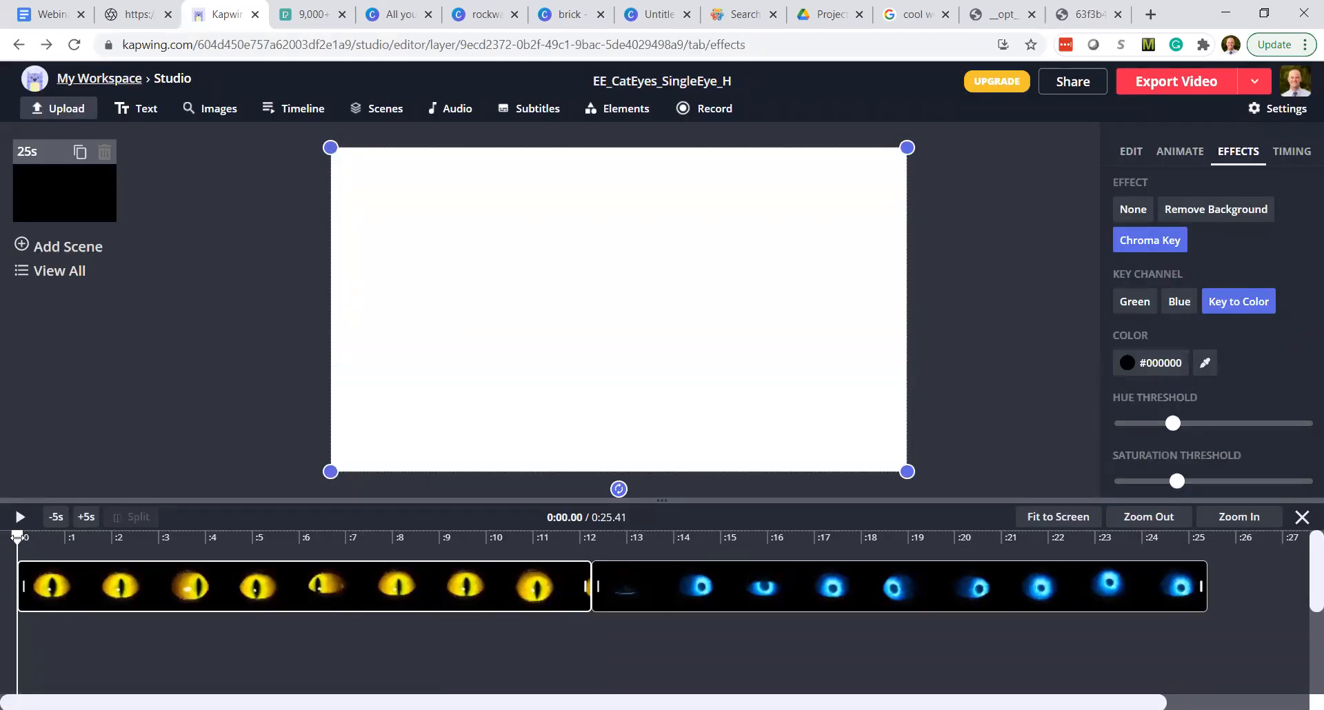
# - Scrub the cat-eye clip to about 5.3, 8.1 and 9.6 seconds to examine the keyed edges and pupil
pyautogui.moveTo(17, 536); pyautogui.dragTo(267, 536)
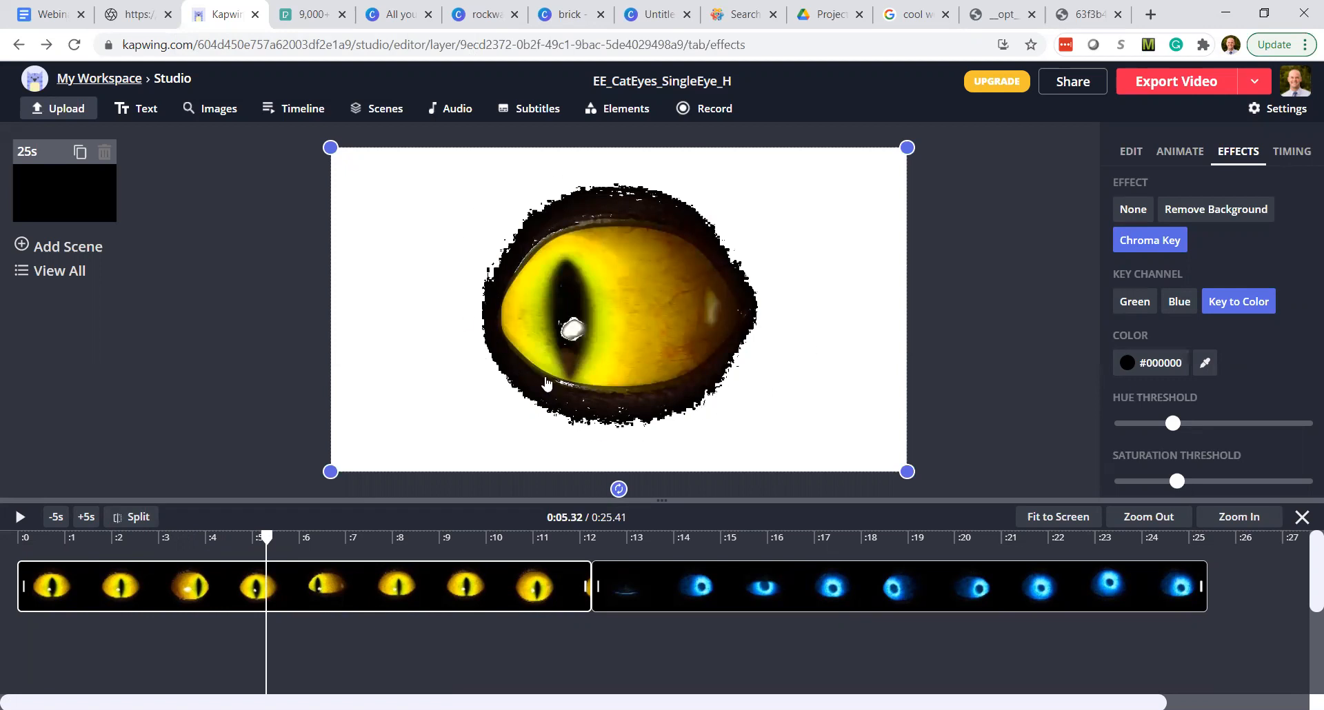
pyautogui.moveTo(266, 537); pyautogui.dragTo(398, 536)
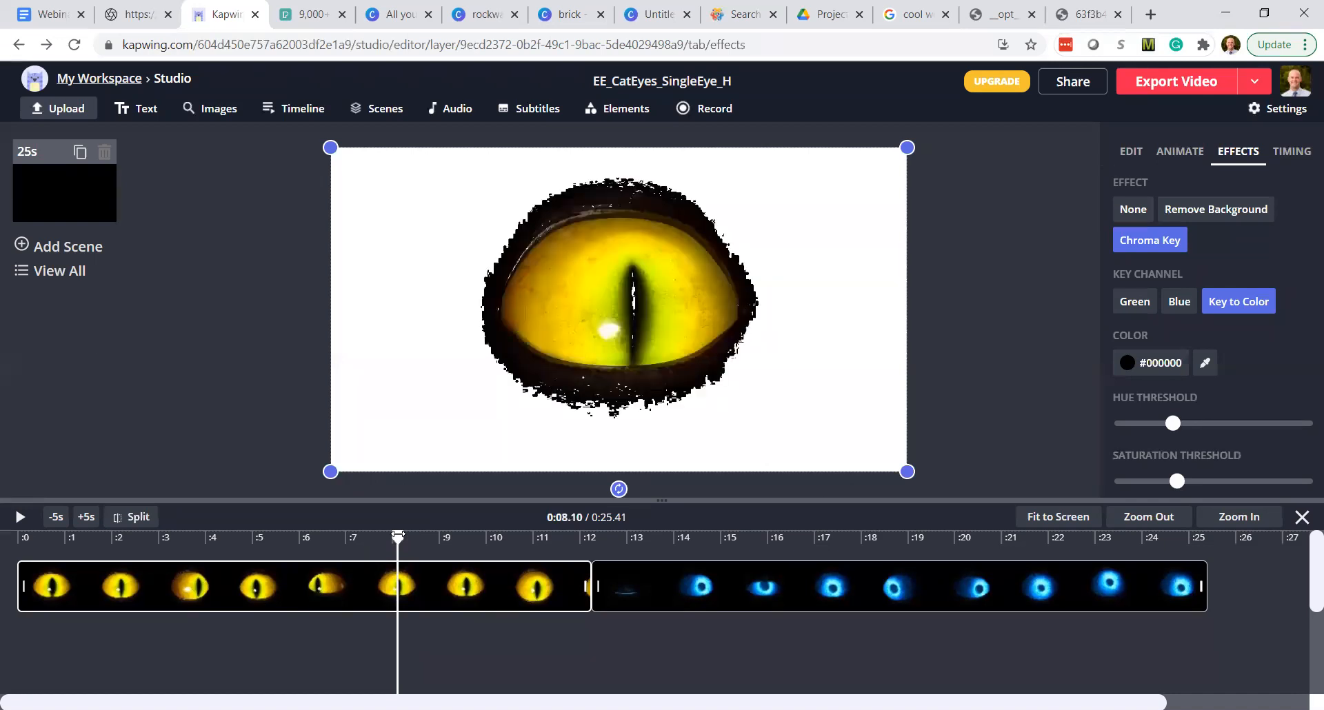
pyautogui.moveTo(398, 536); pyautogui.dragTo(466, 536)
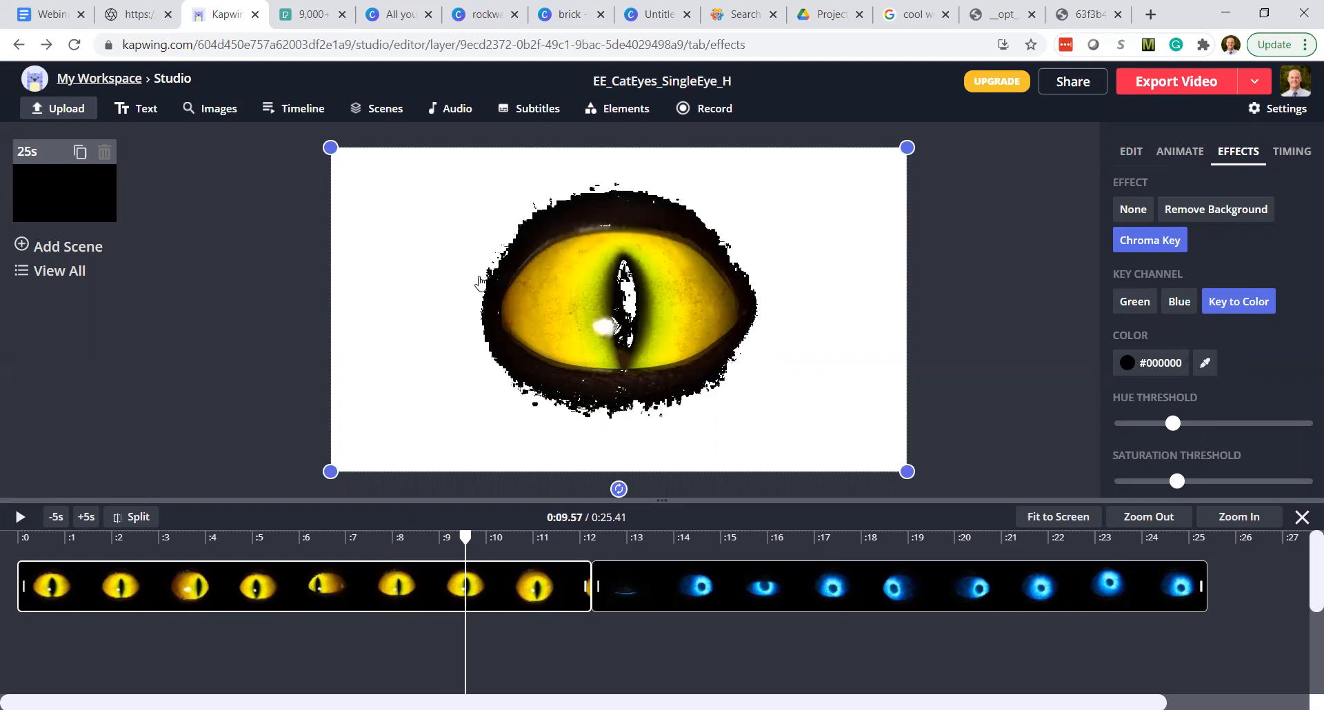
# - Switch to Luxedo, glance at the Canva designs list, and open the Halloween Back project to view its layers
pyautogui.click(139, 16)
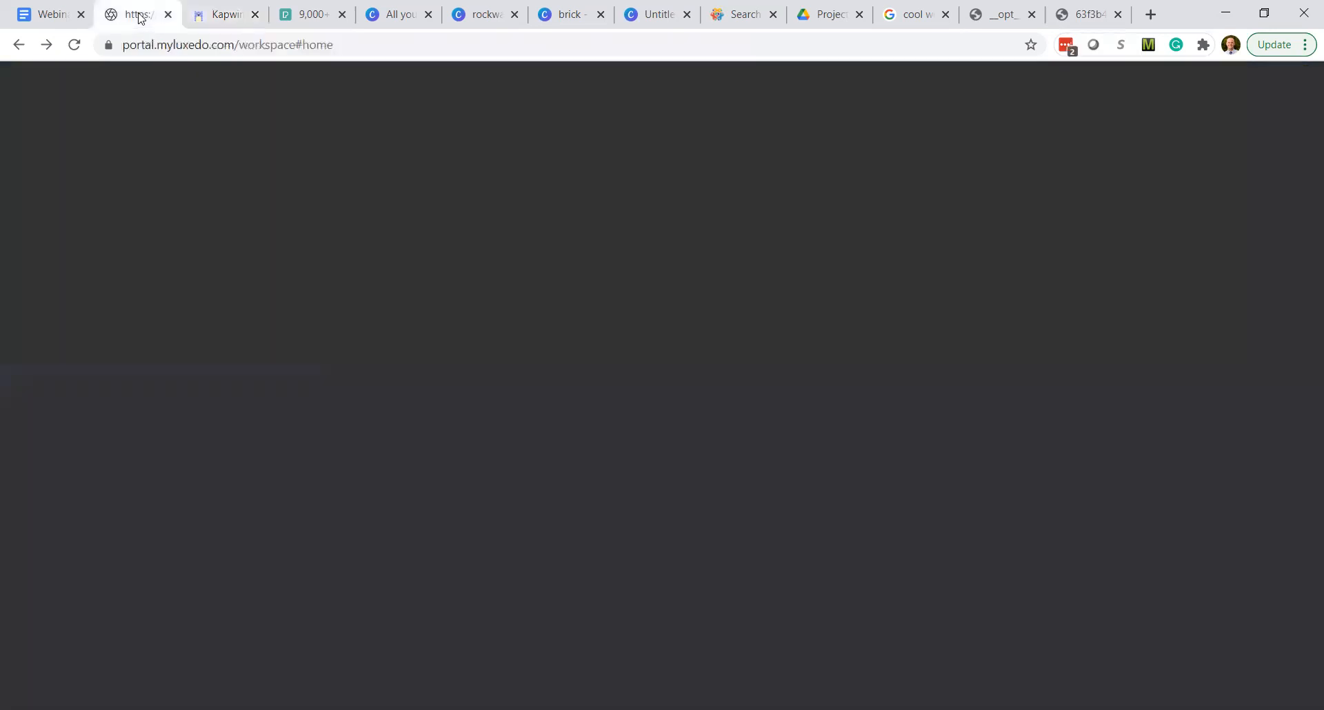
pyautogui.scroll(-9, 518, 163)
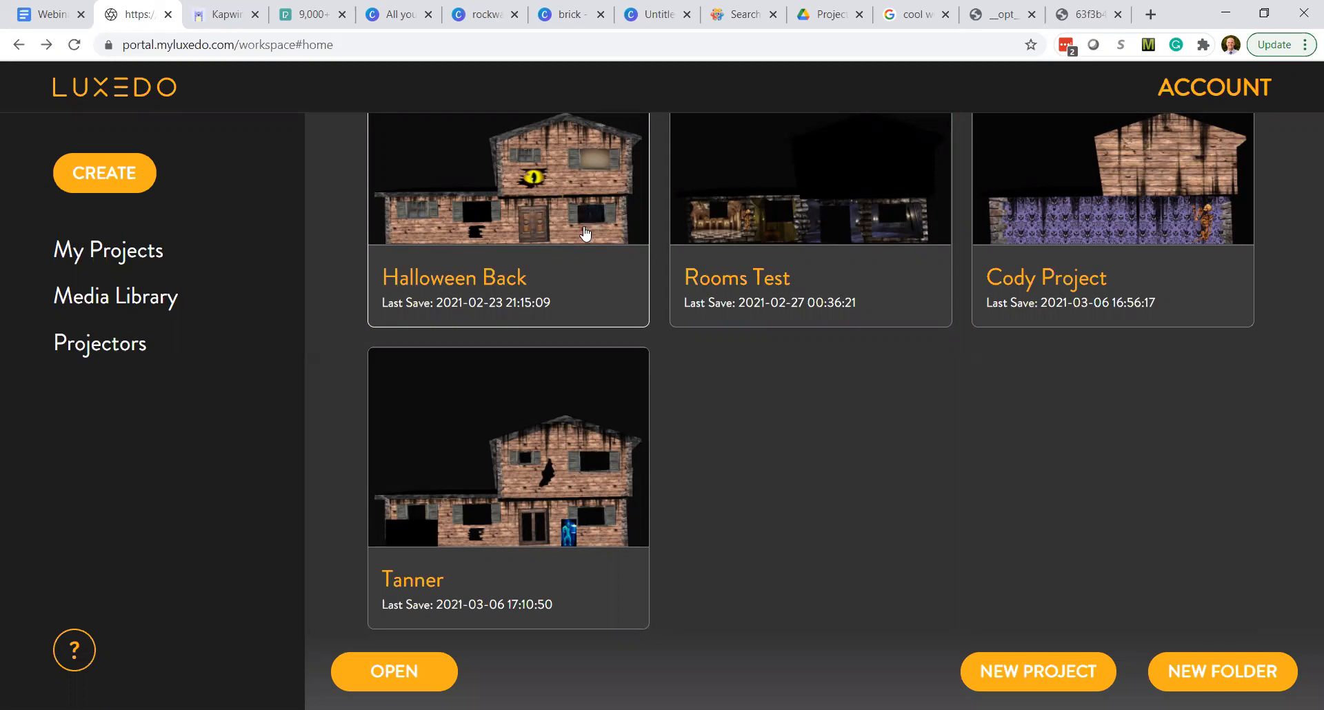
pyautogui.click(408, 19)
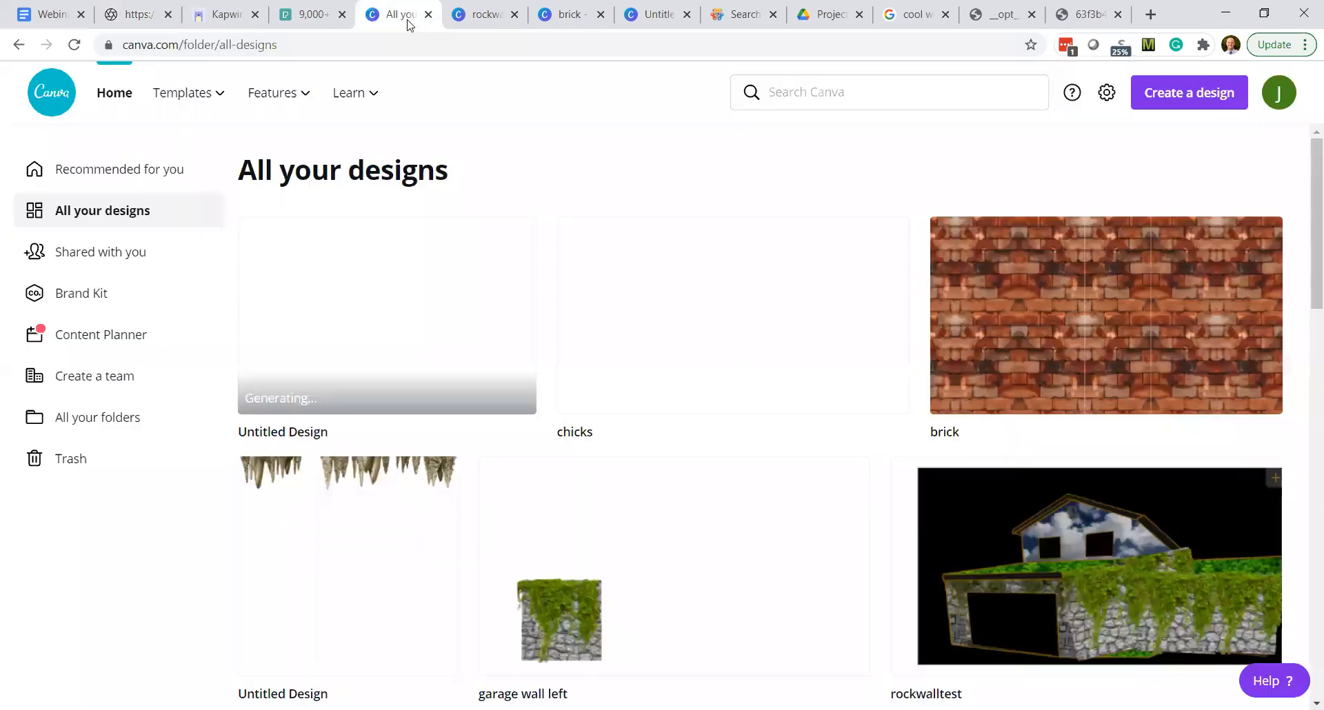
pyautogui.click(147, 16)
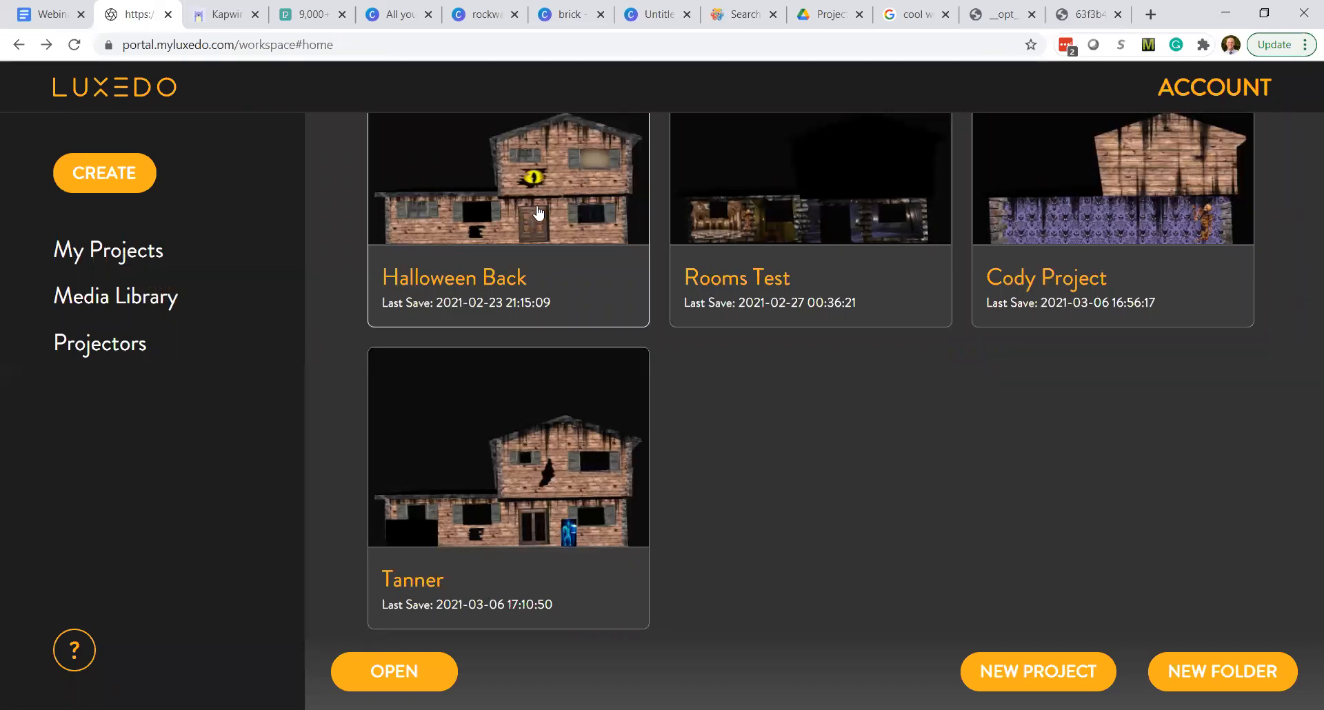
pyautogui.doubleClick(540, 211)
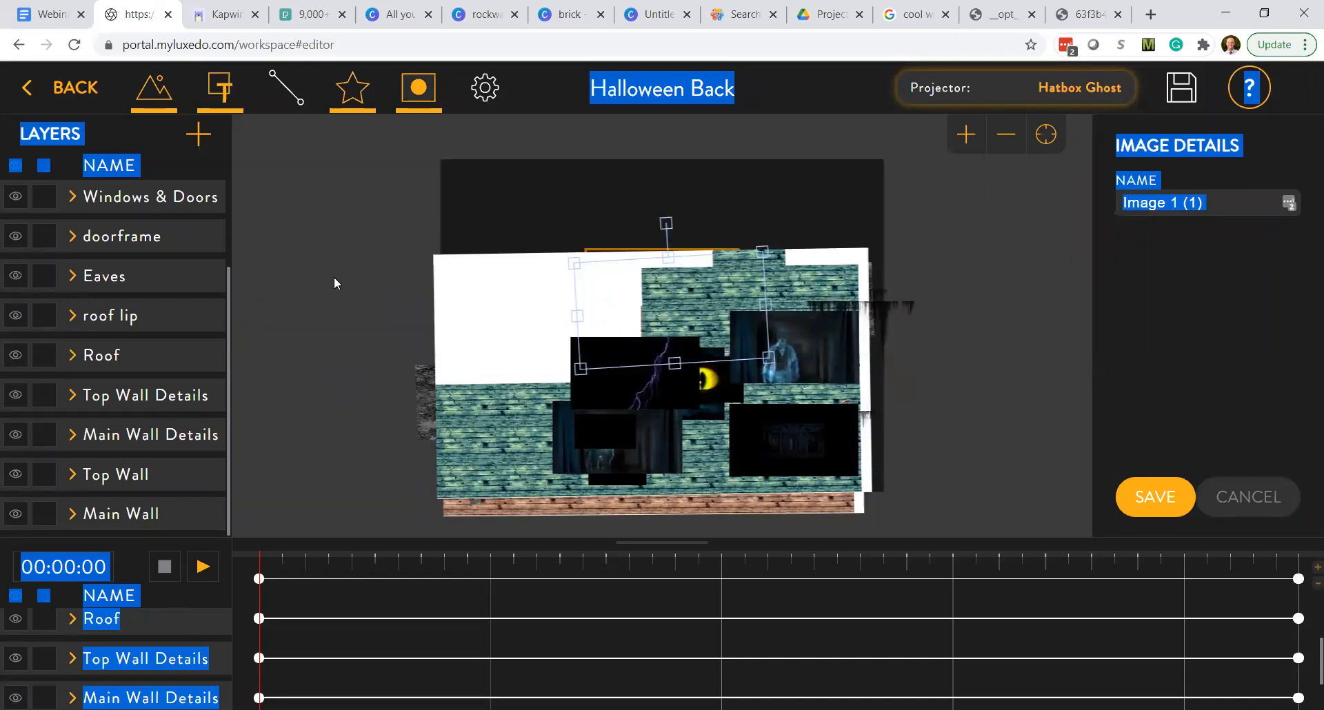
# - Leave the Halloween Back project and reopen the Halloween folder to view its projects
pyautogui.click(64, 92)
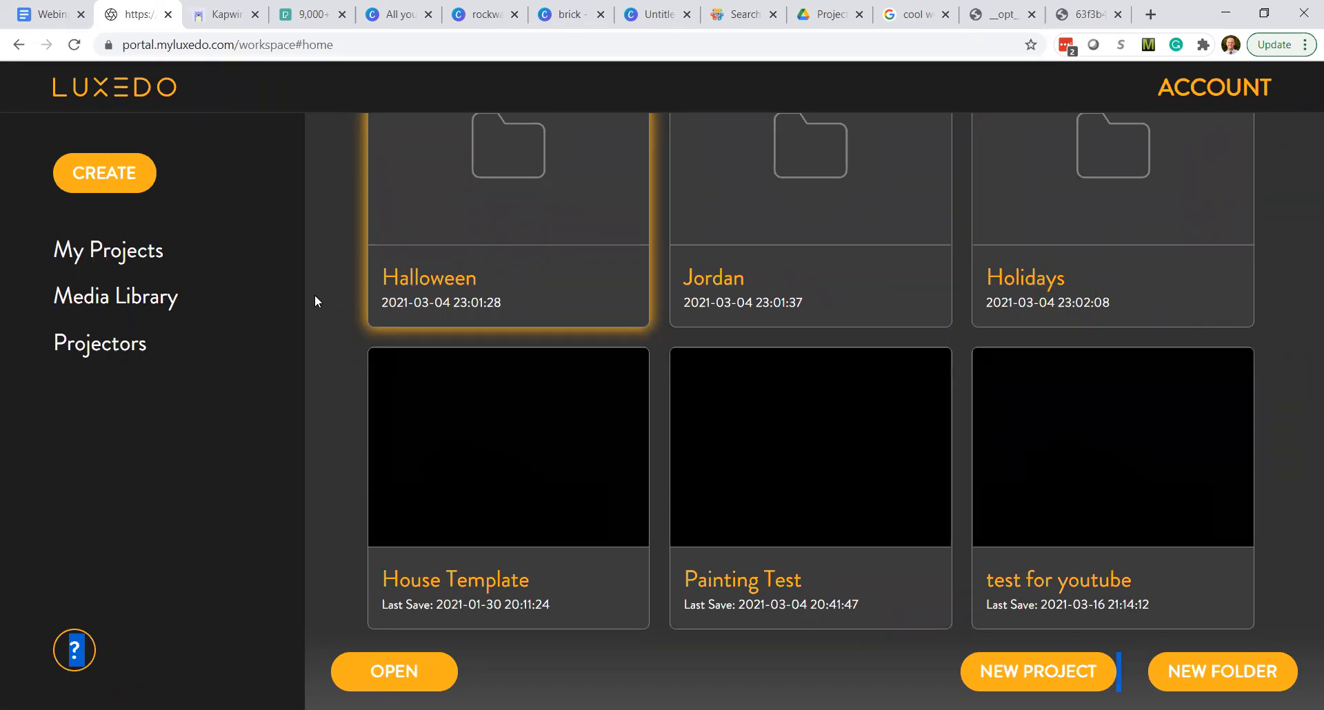
pyautogui.doubleClick(555, 218)
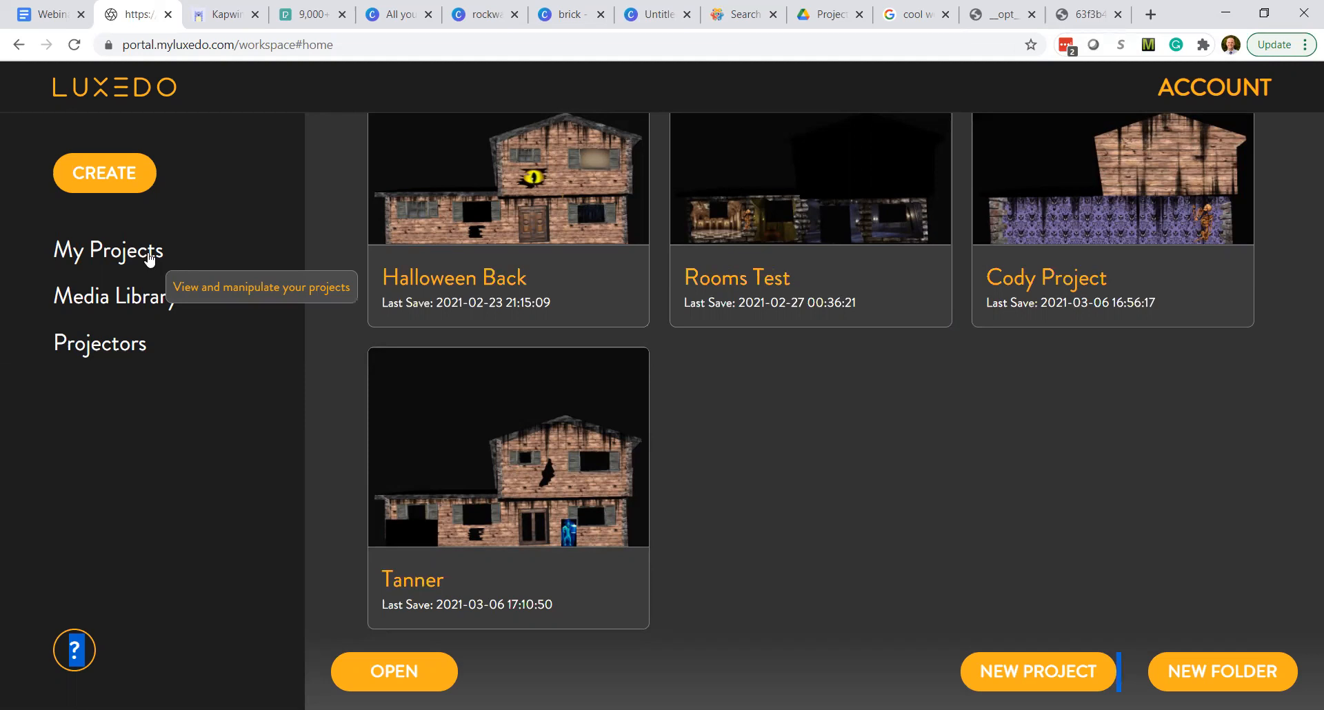
pyautogui.click(149, 255)
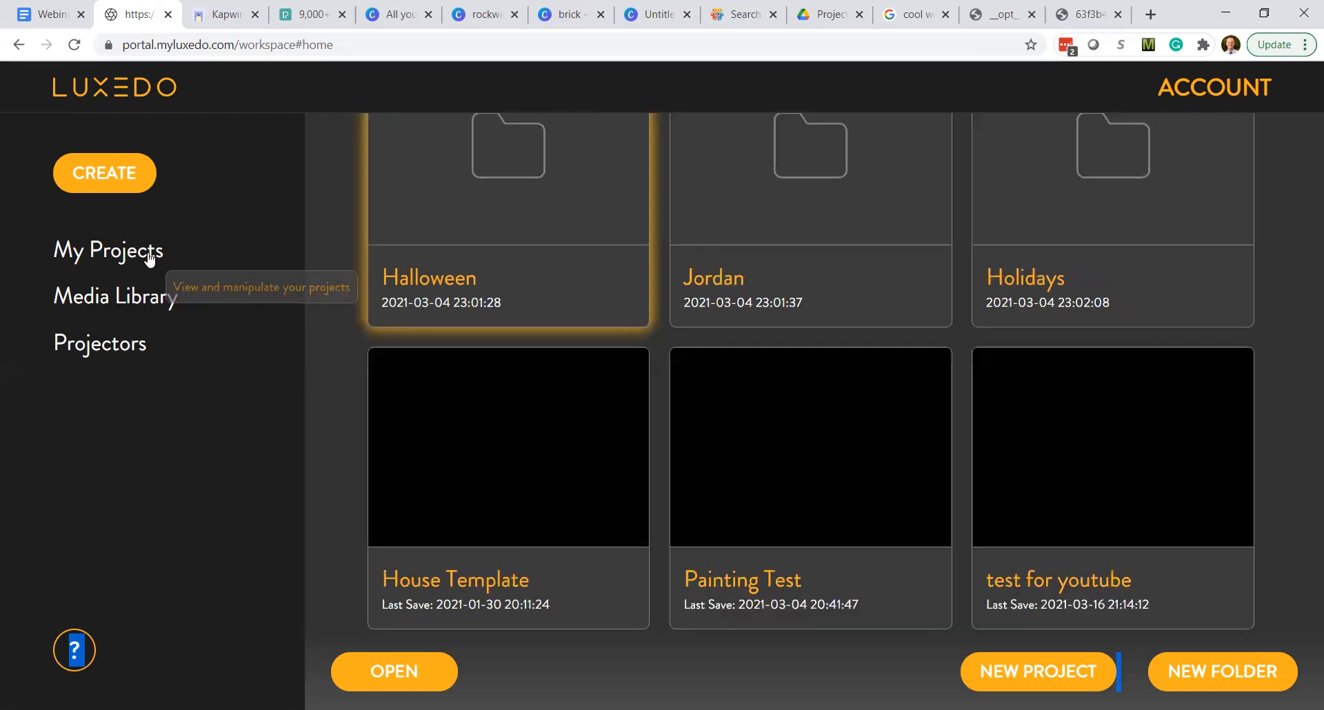
pyautogui.click(485, 191)
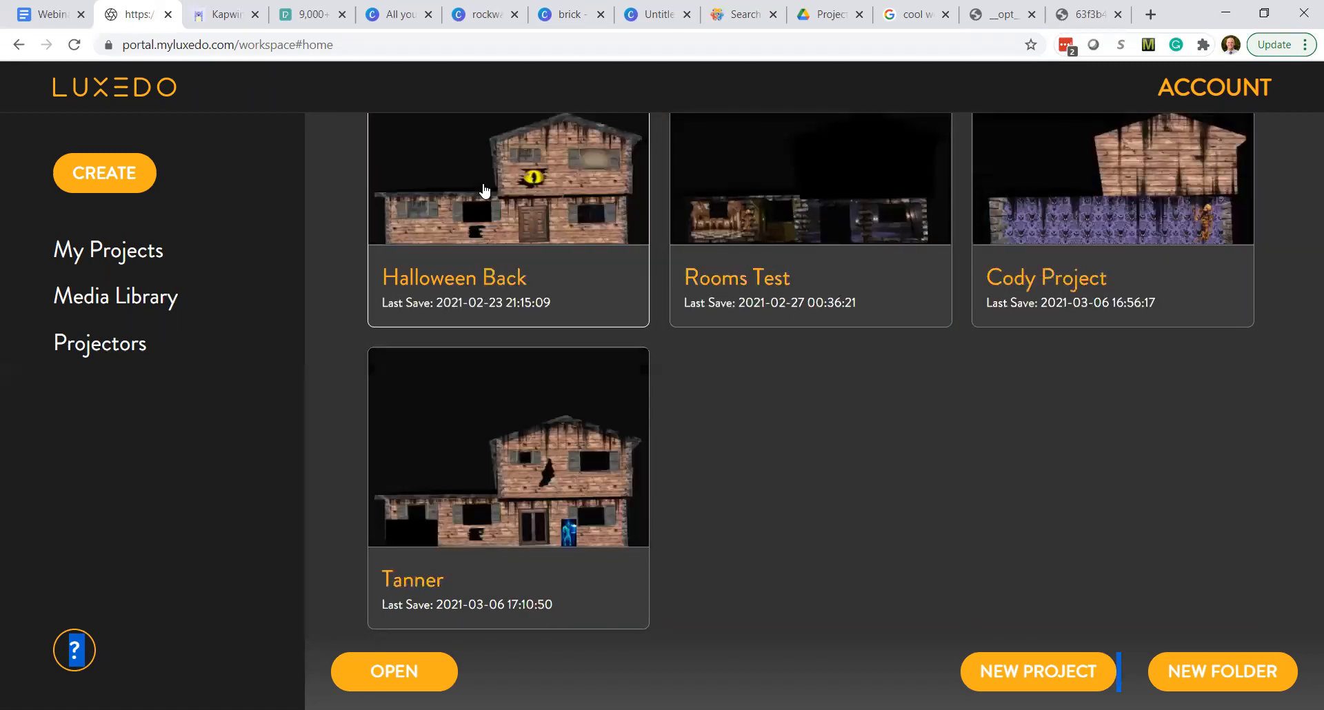
# - Open the Halloween Back project, dismiss the image details, and examine the cat eye in the upper wall's jagged hole up close
pyautogui.doubleClick(485, 191)
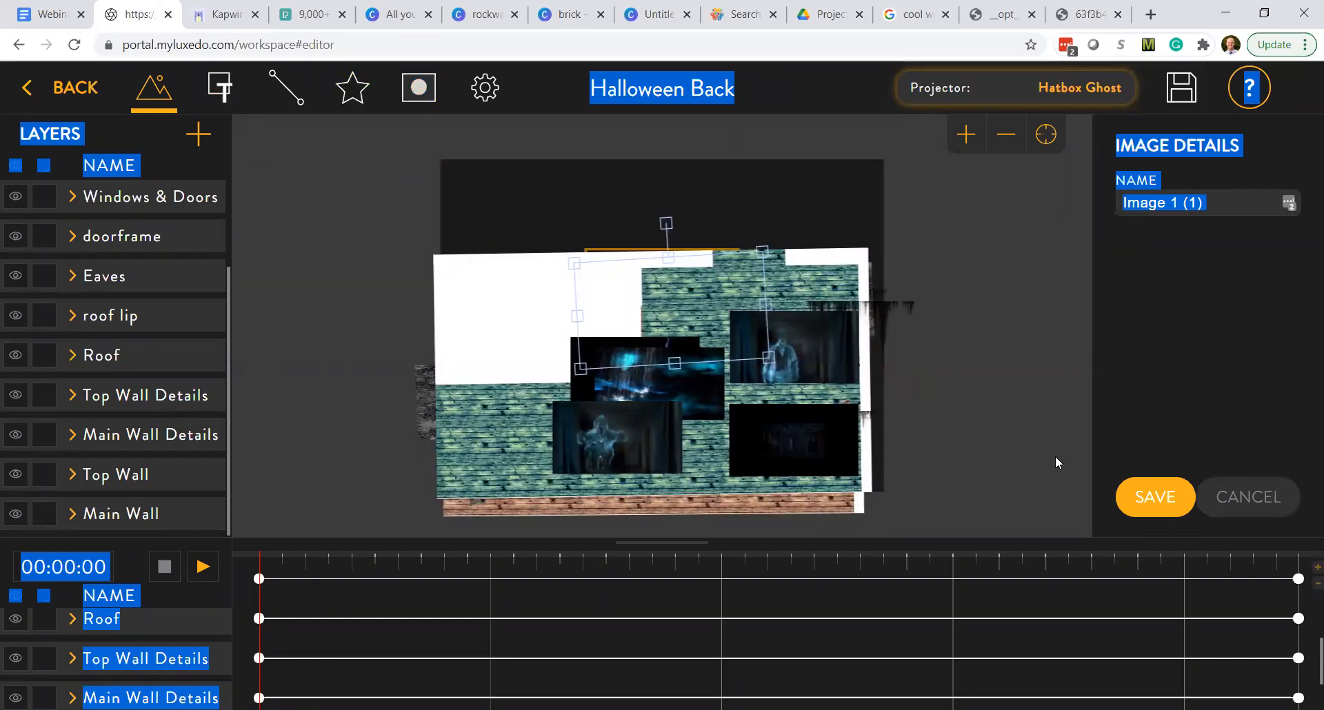
pyautogui.click(1245, 507)
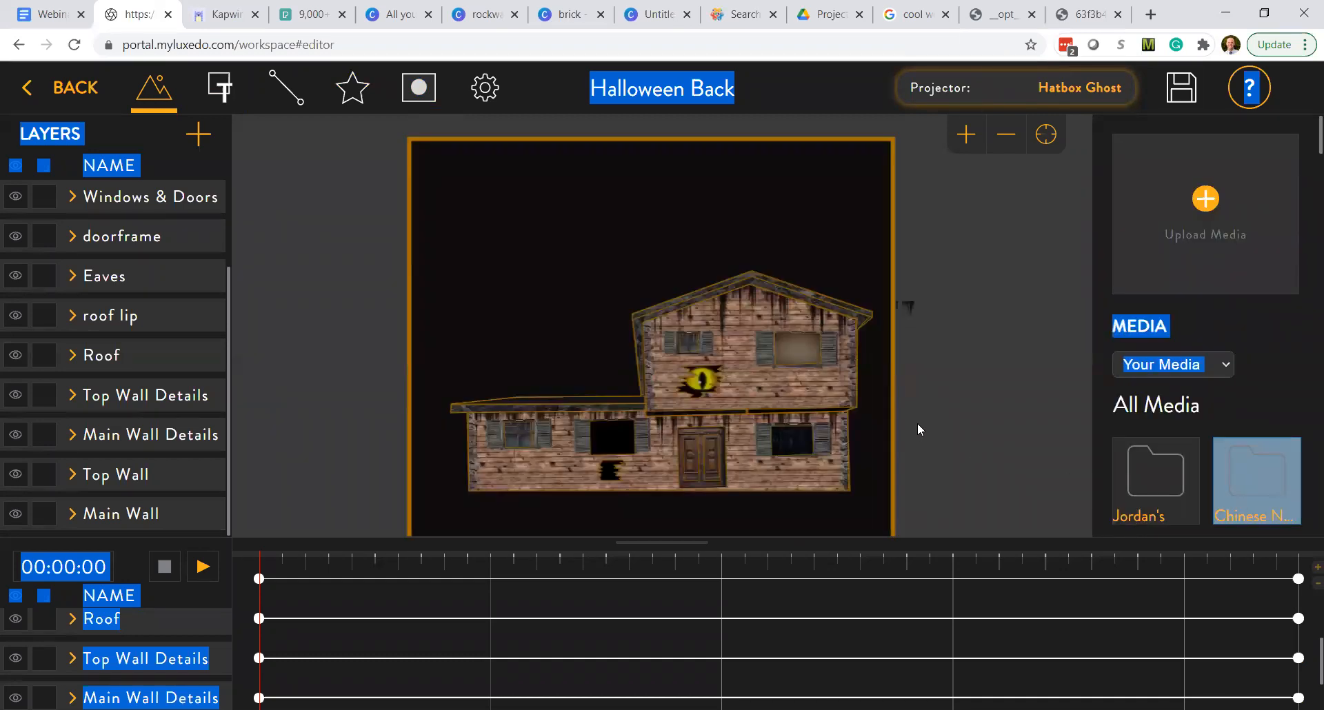
pyautogui.click(749, 392)
pyautogui.click(966, 134)
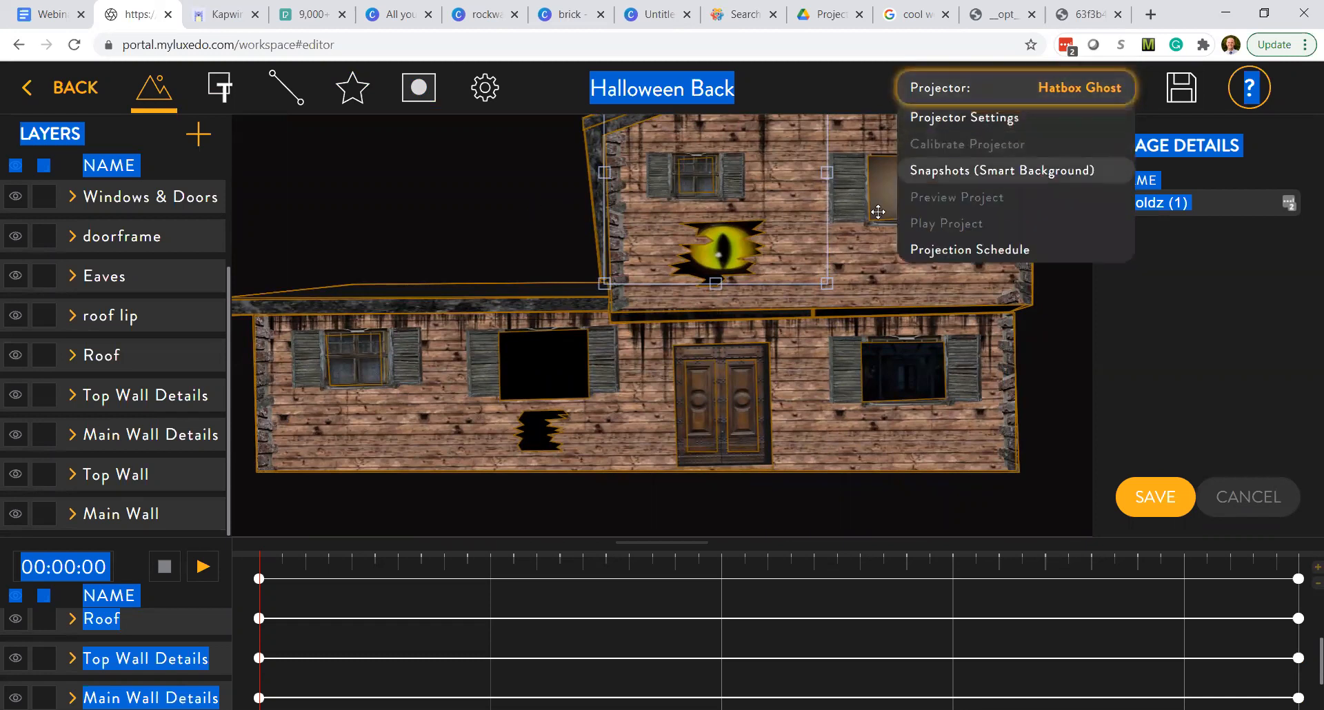
pyautogui.click(964, 143)
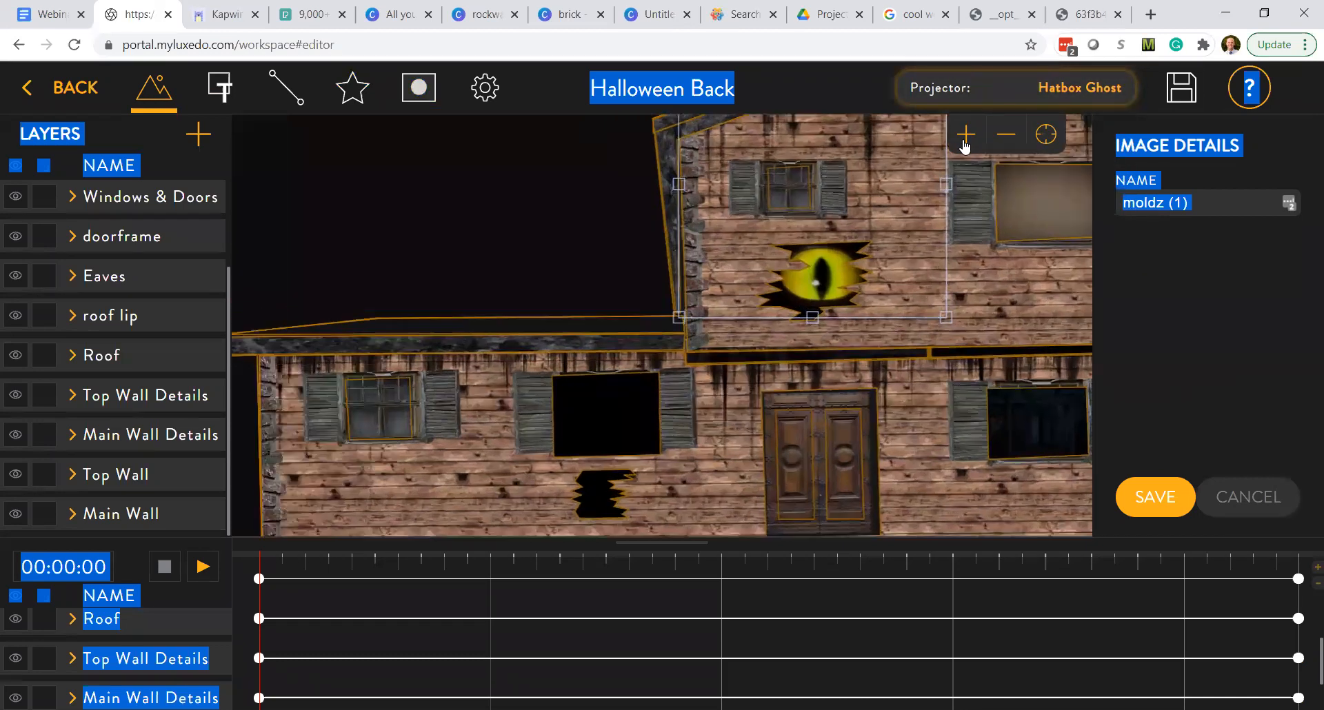
pyautogui.moveTo(657, 301); pyautogui.dragTo(500, 244)
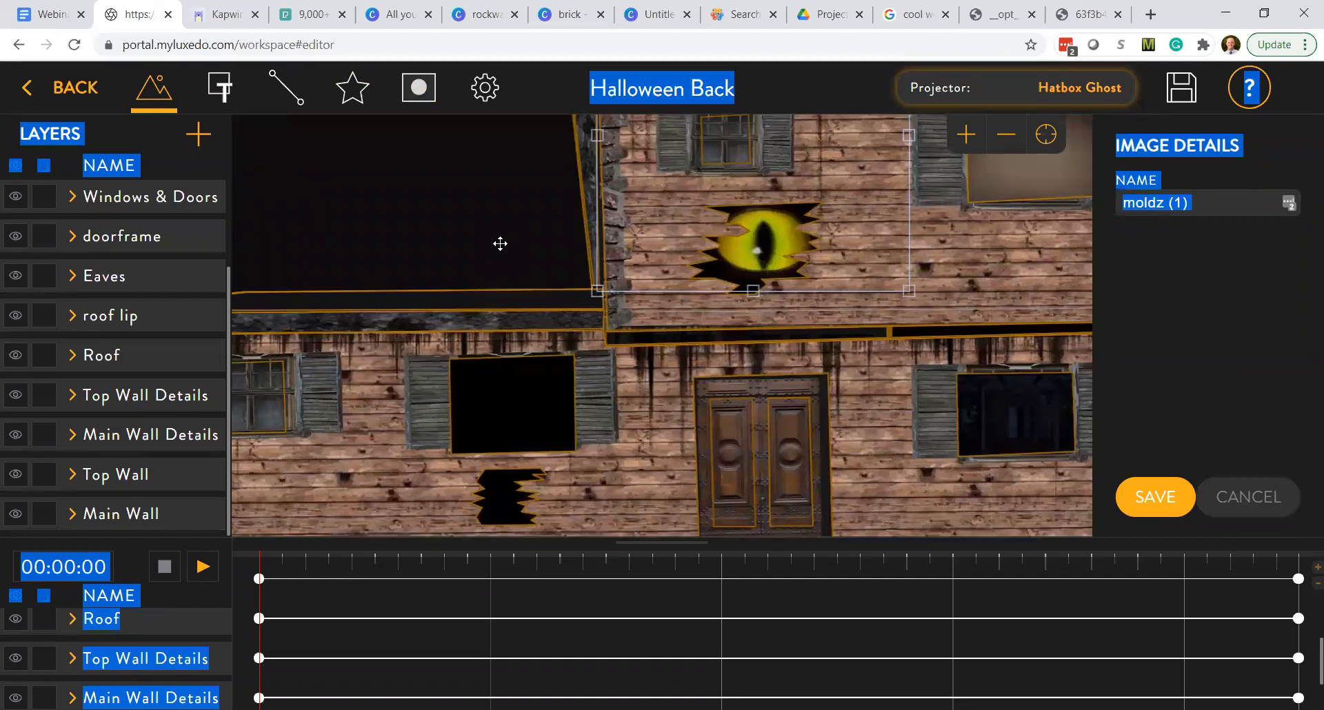
pyautogui.click(966, 141)
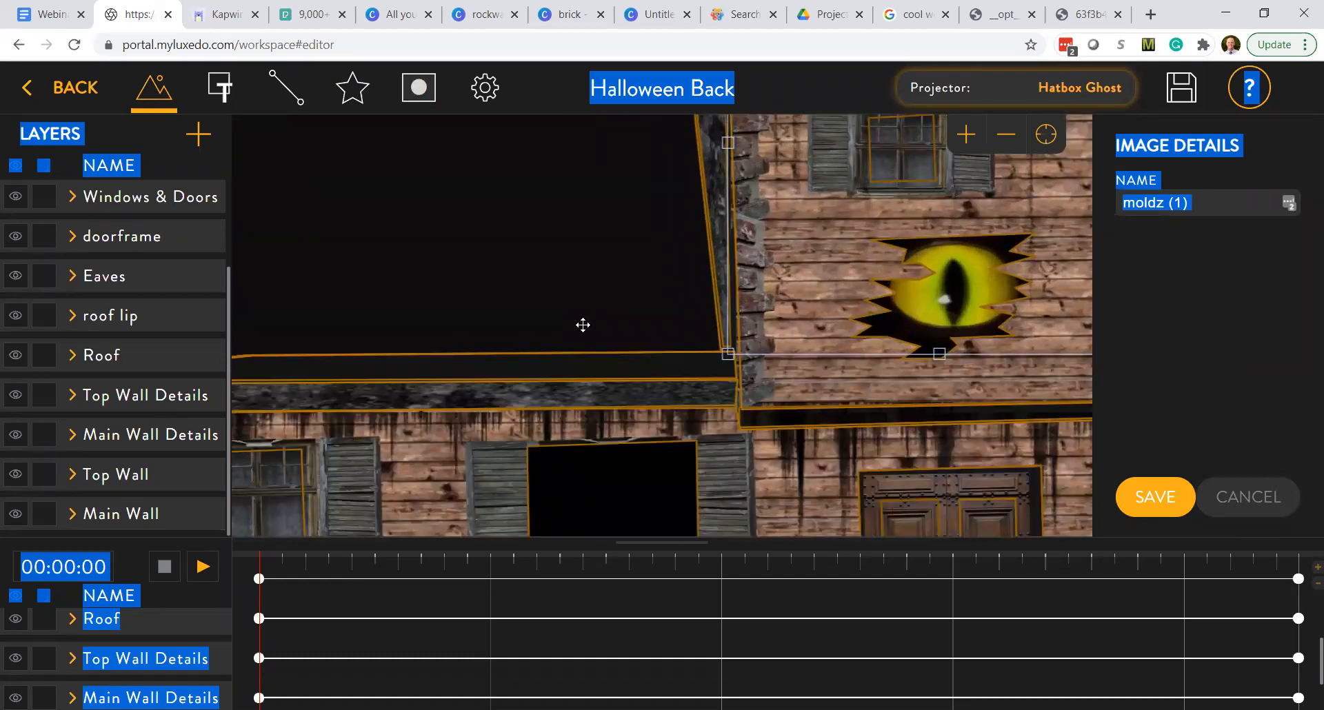
pyautogui.moveTo(583, 325); pyautogui.dragTo(405, 275)
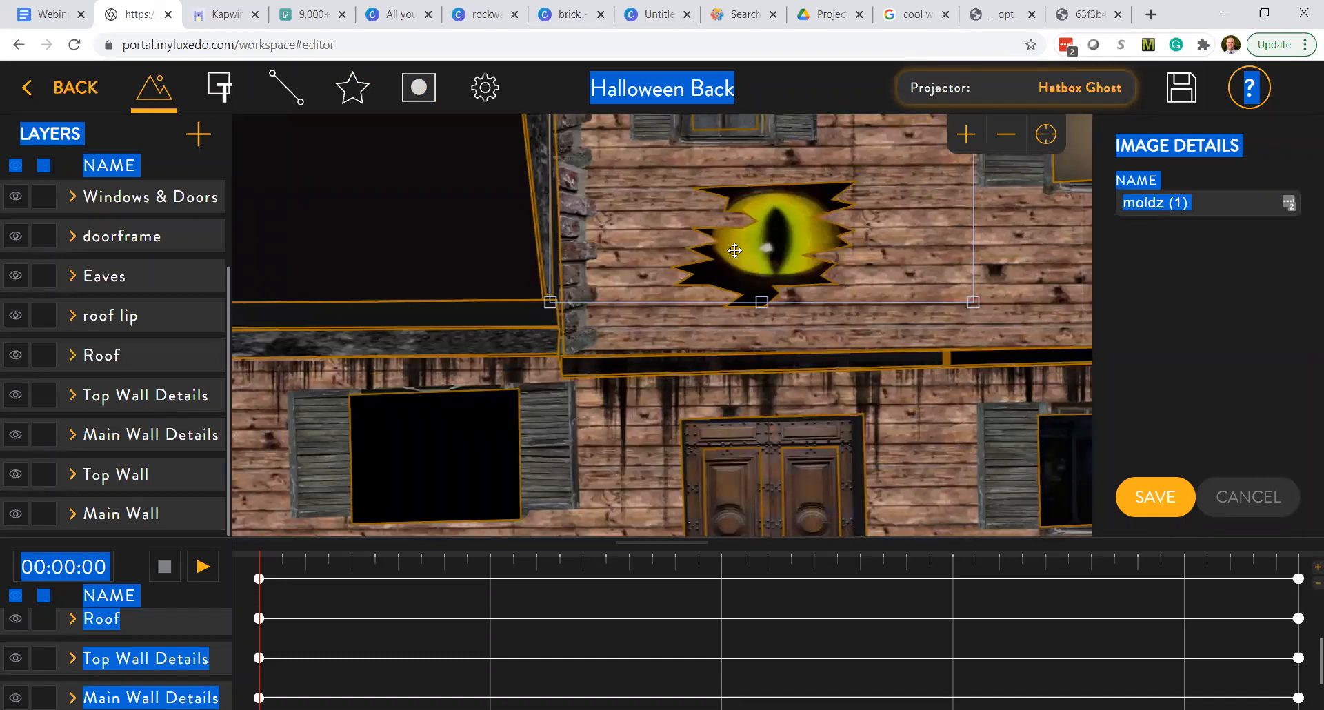
# - Inspect the top wall mask in the Top Wall group's mask list and close its details without saving
pyautogui.click(421, 91)
pyautogui.click(1296, 230)
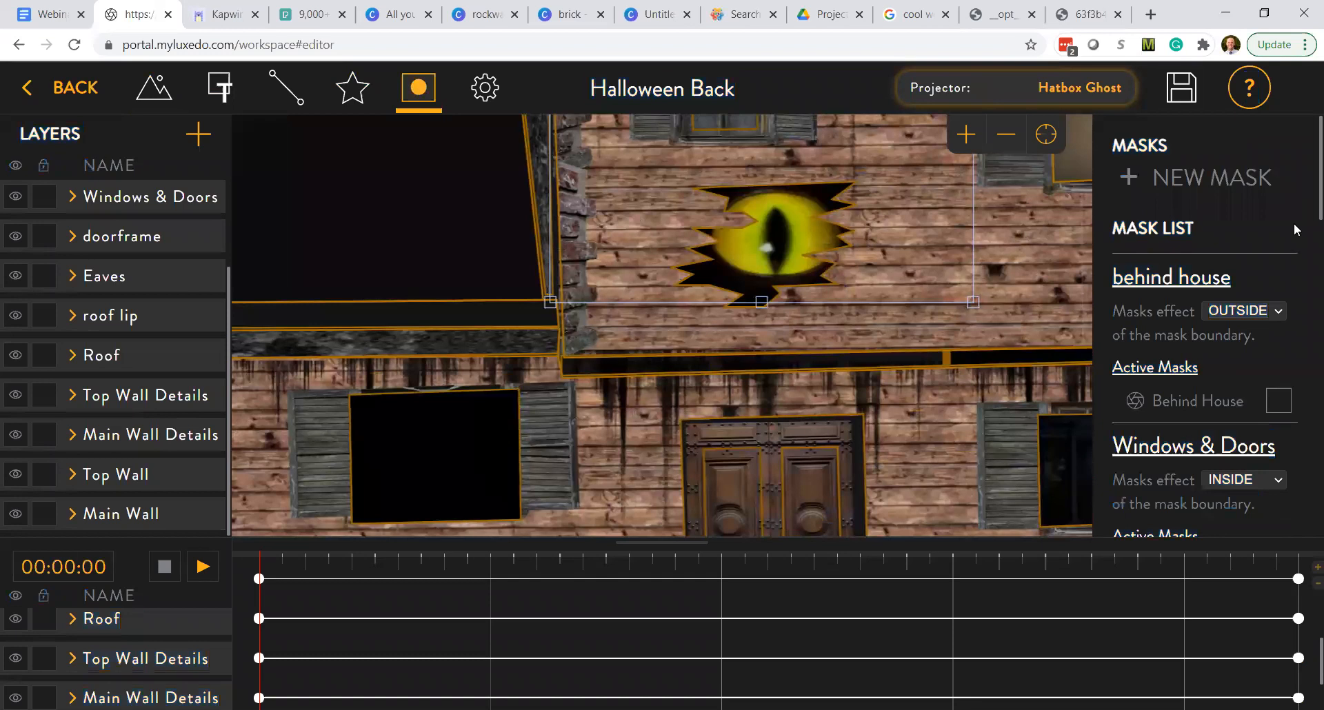
pyautogui.scroll(-4, 1303, 234)
pyautogui.scroll(-8, 1304, 271)
pyautogui.scroll(-6, 1304, 417)
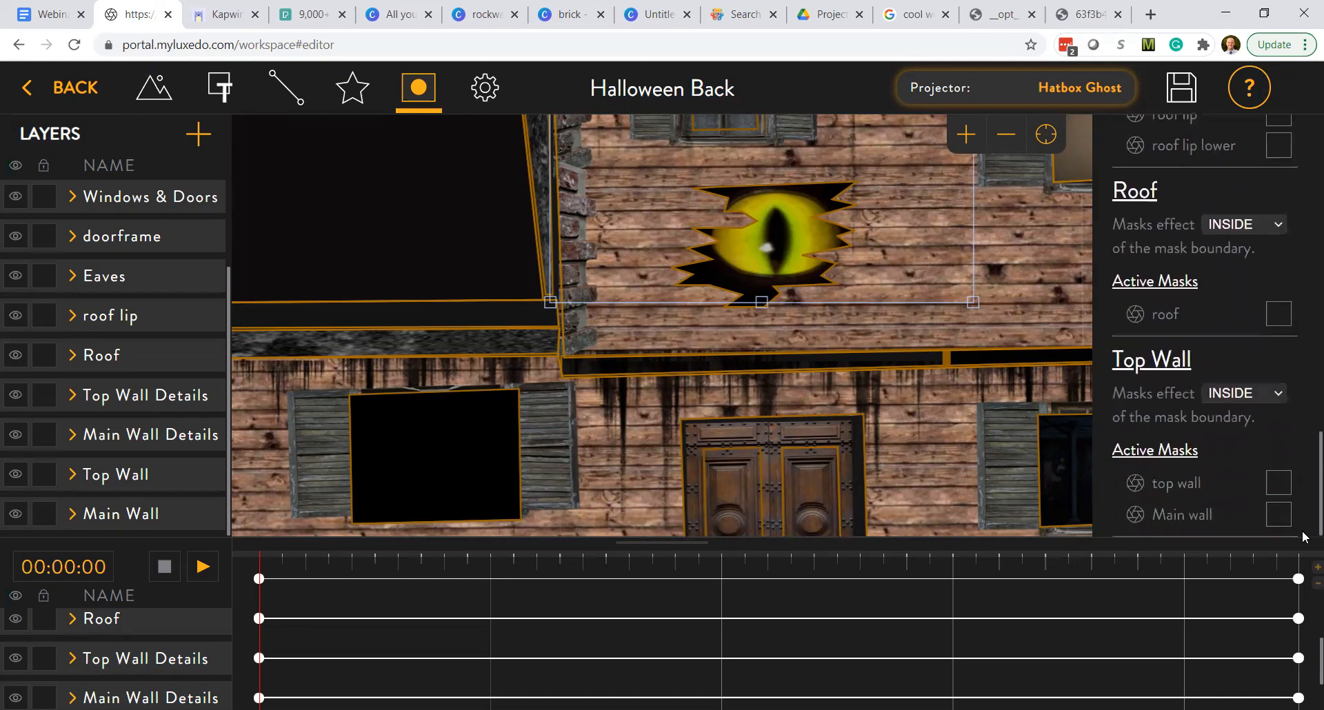
pyautogui.click(1171, 496)
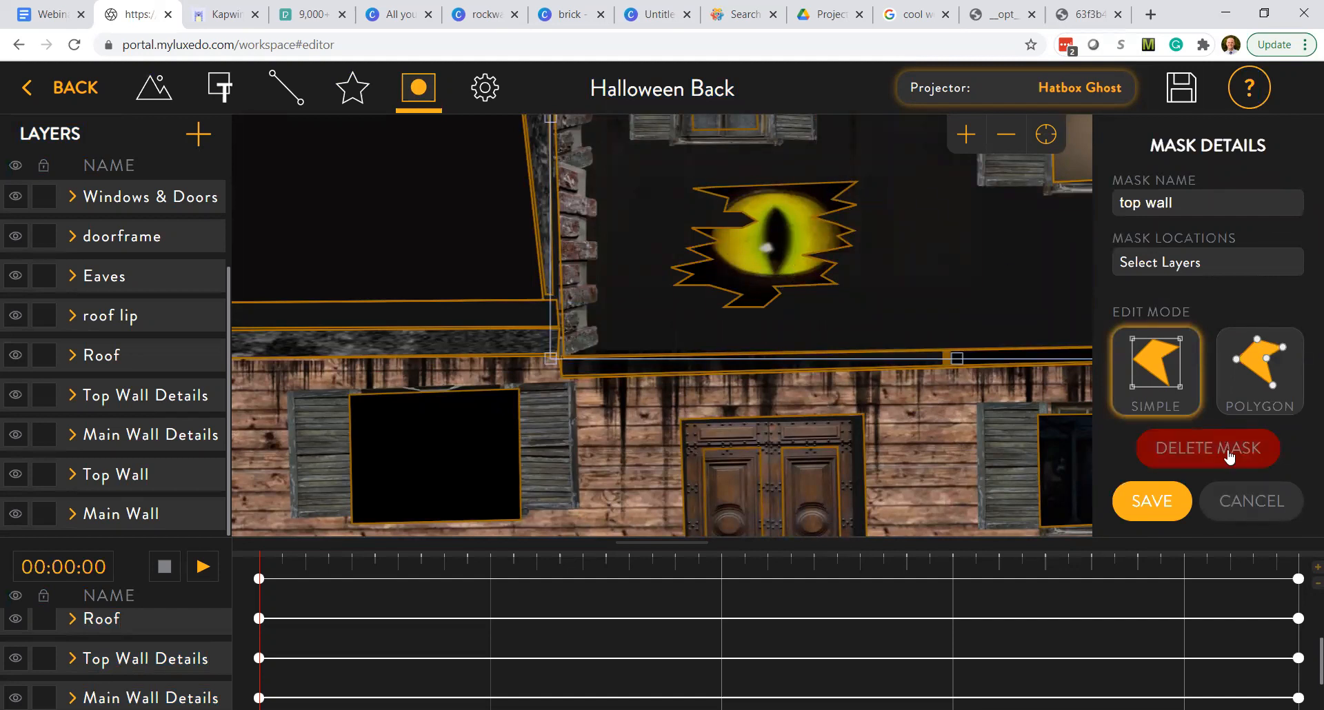
pyautogui.click(1245, 502)
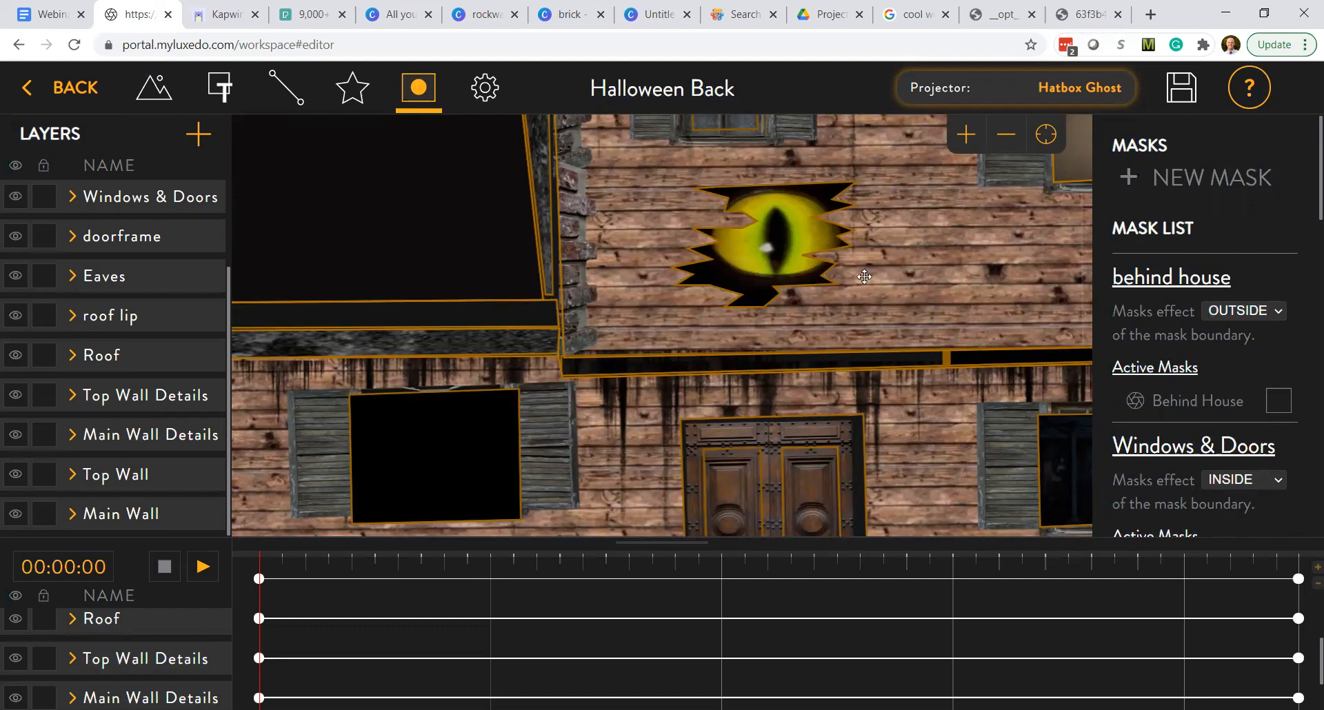
# - Examine the wider house front, including the cat-eye hole, the lower wall hole, windows and doors
pyautogui.click(1005, 150)
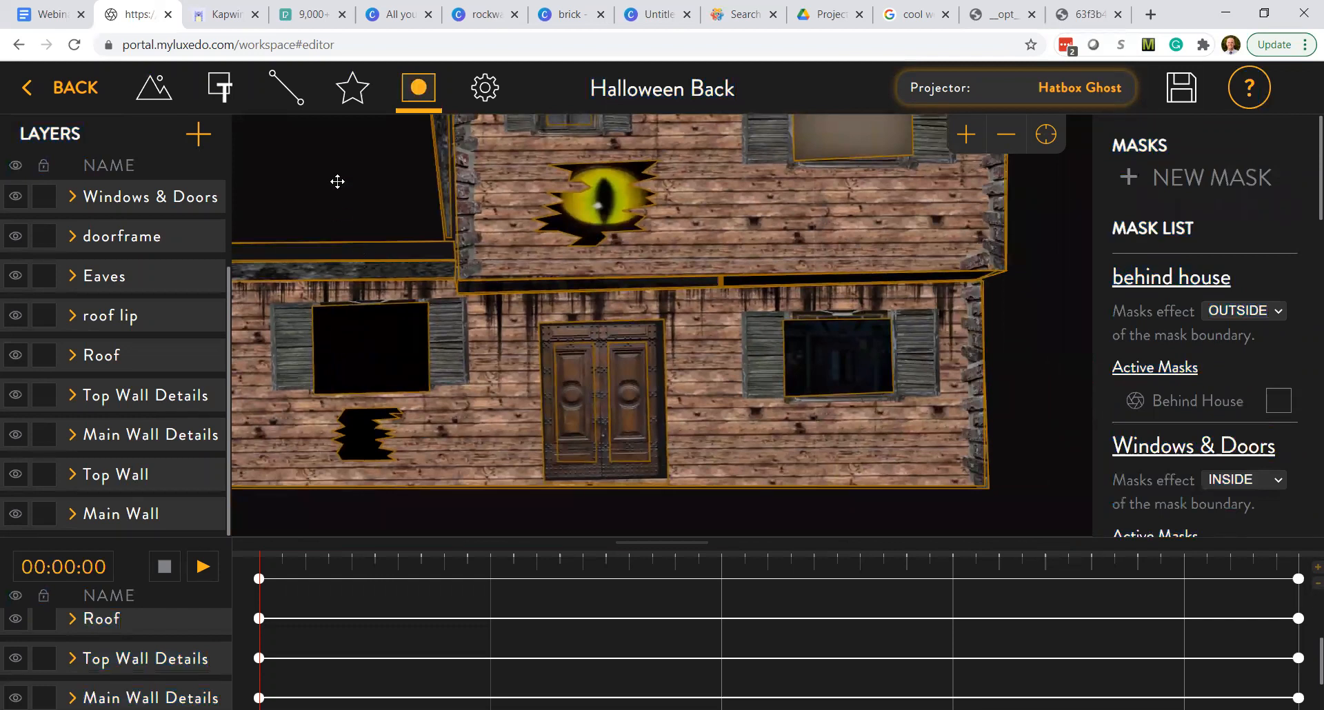
pyautogui.moveTo(342, 189); pyautogui.dragTo(416, 240)
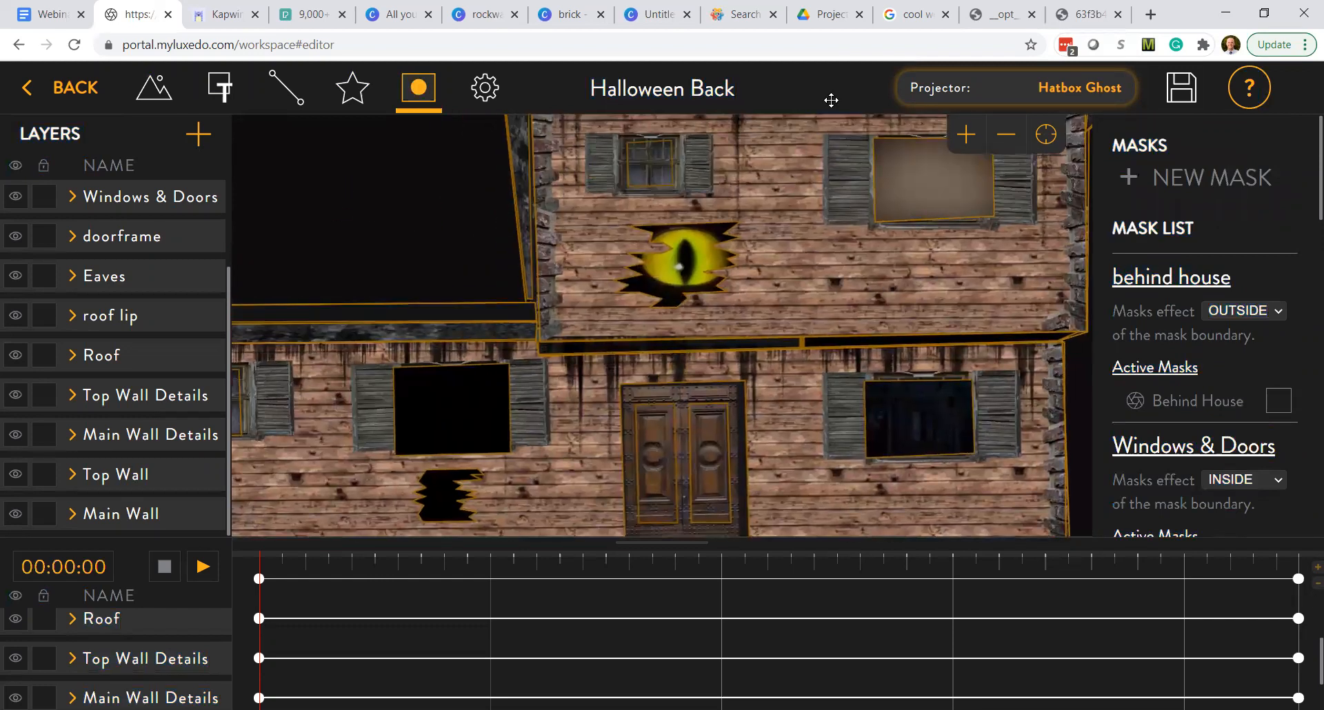
pyautogui.click(1007, 139)
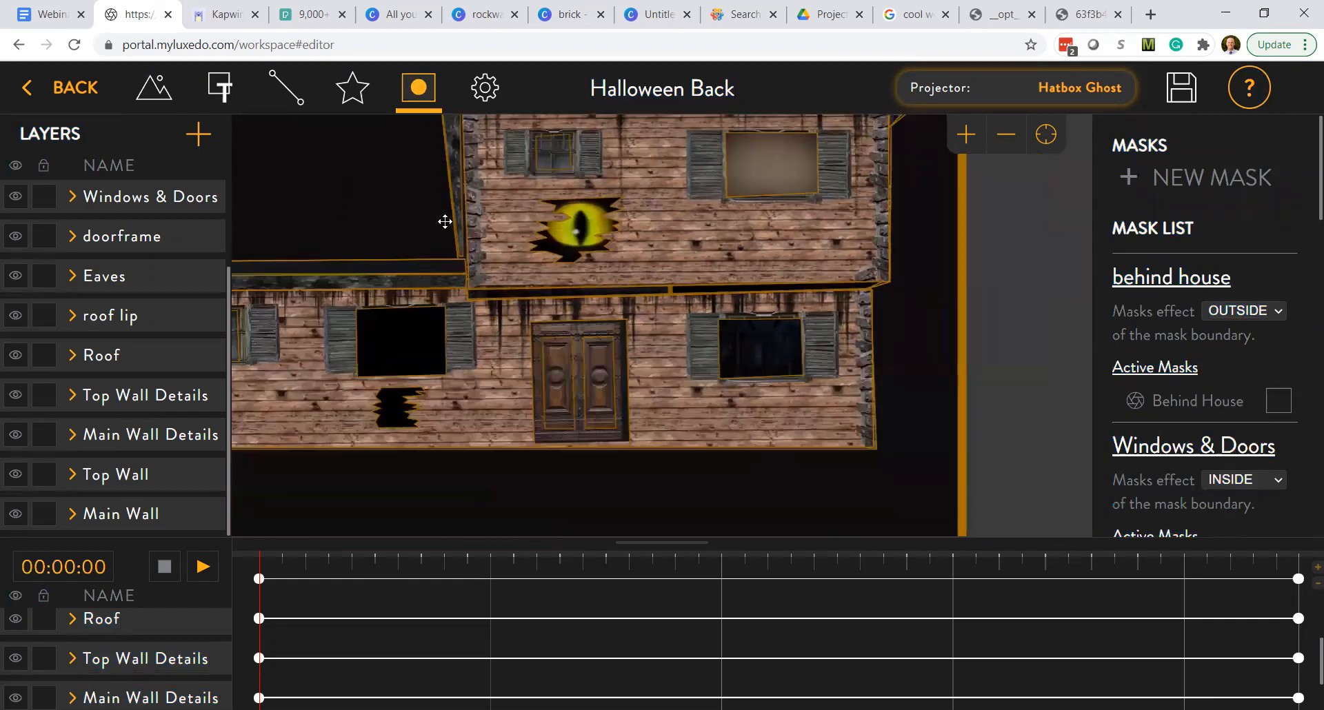
pyautogui.moveTo(414, 222); pyautogui.dragTo(535, 268)
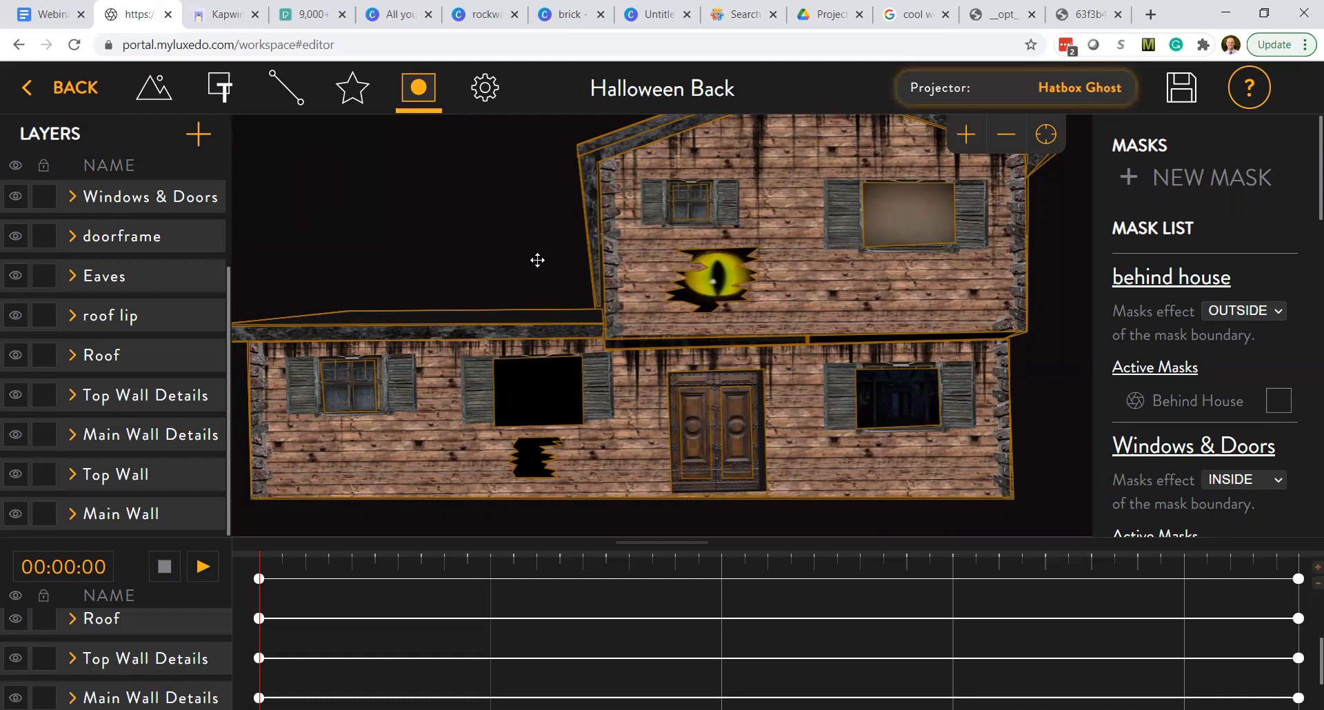
pyautogui.moveTo(538, 260); pyautogui.dragTo(547, 298)
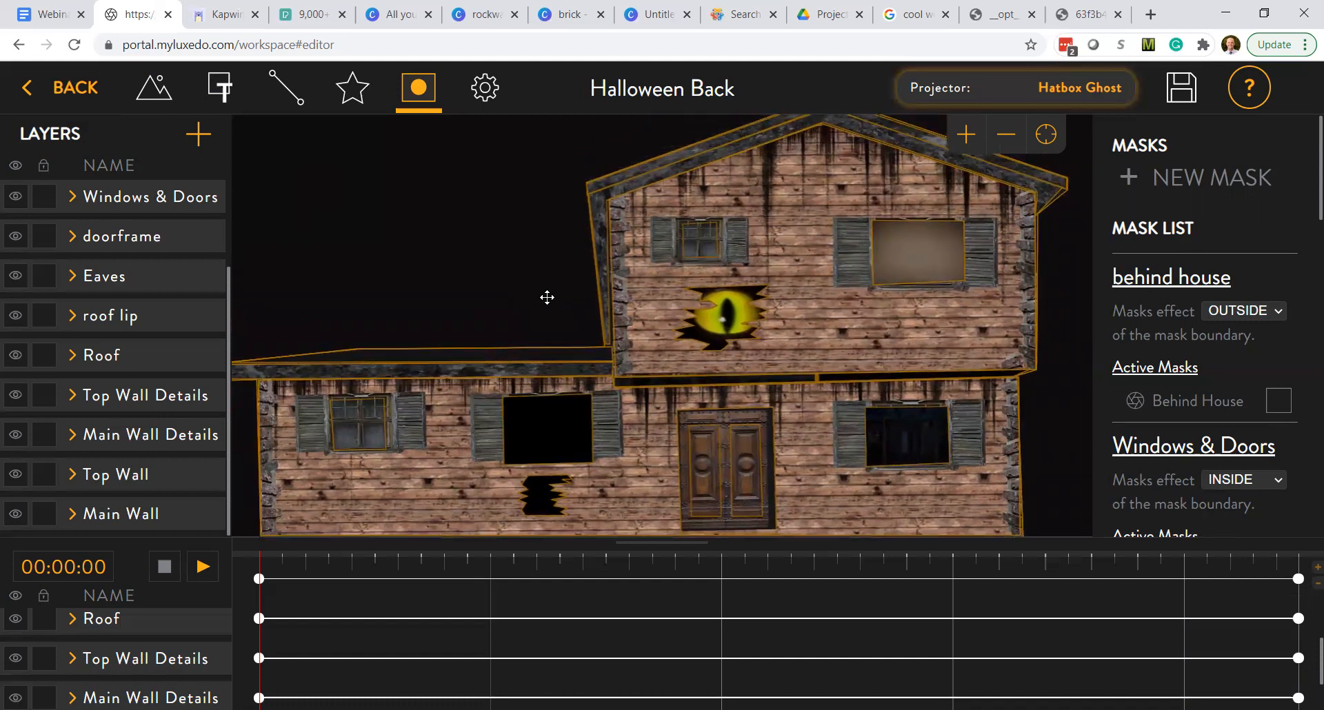